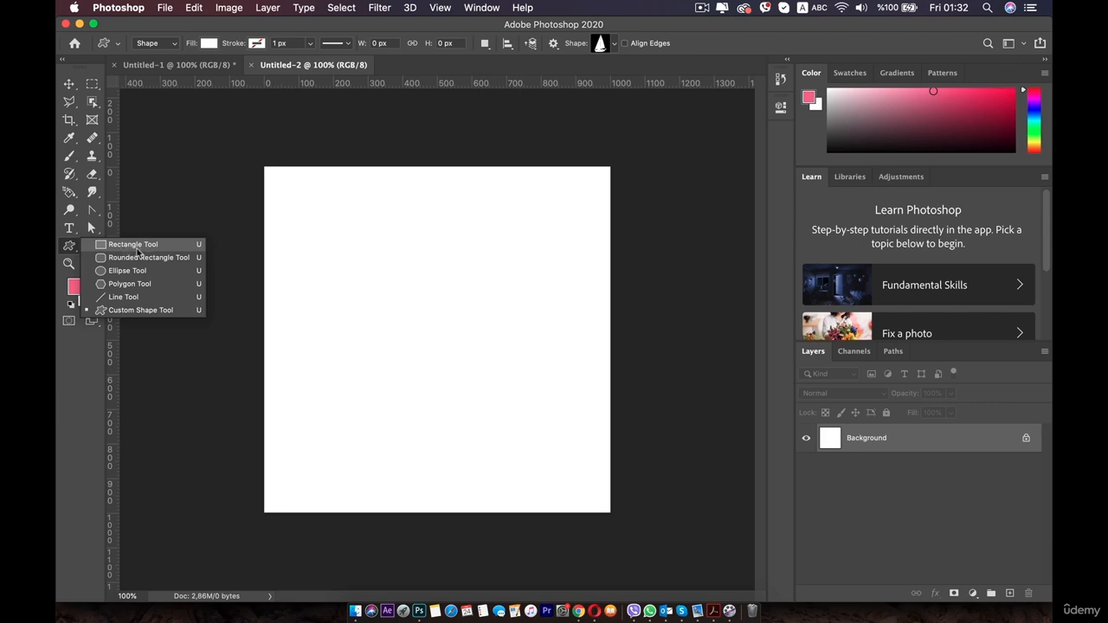
Draw a rectangle about 533 by 670 px on the canvas and move it toward the upper left.
left_click(134, 246)
left_click_drag(387, 217, 571, 447)
key("shift")
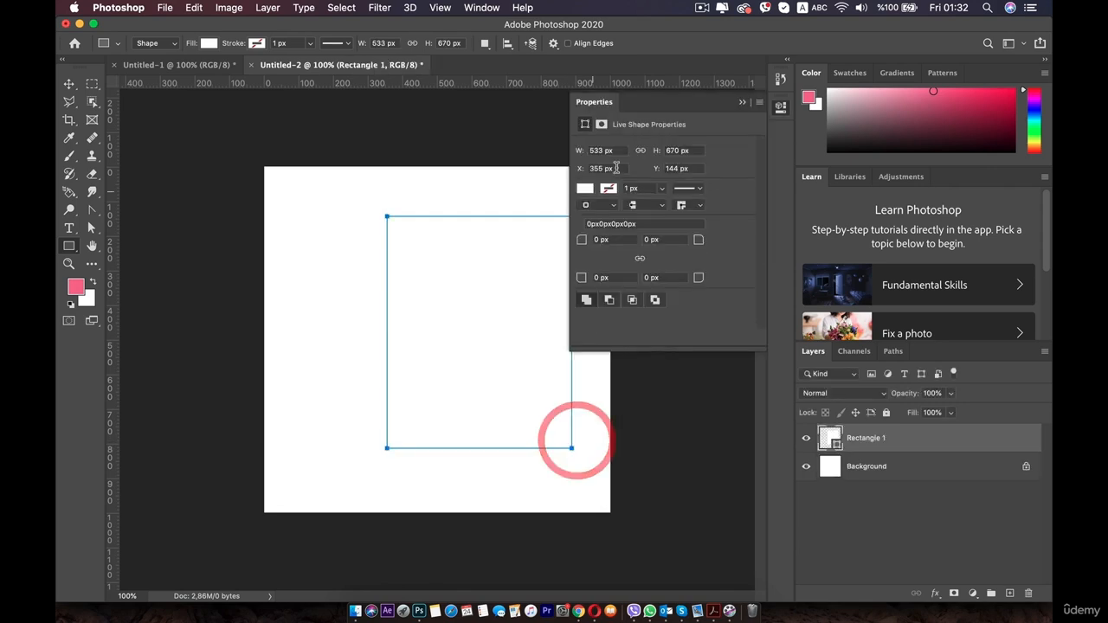
left_click_drag(497, 270, 423, 252)
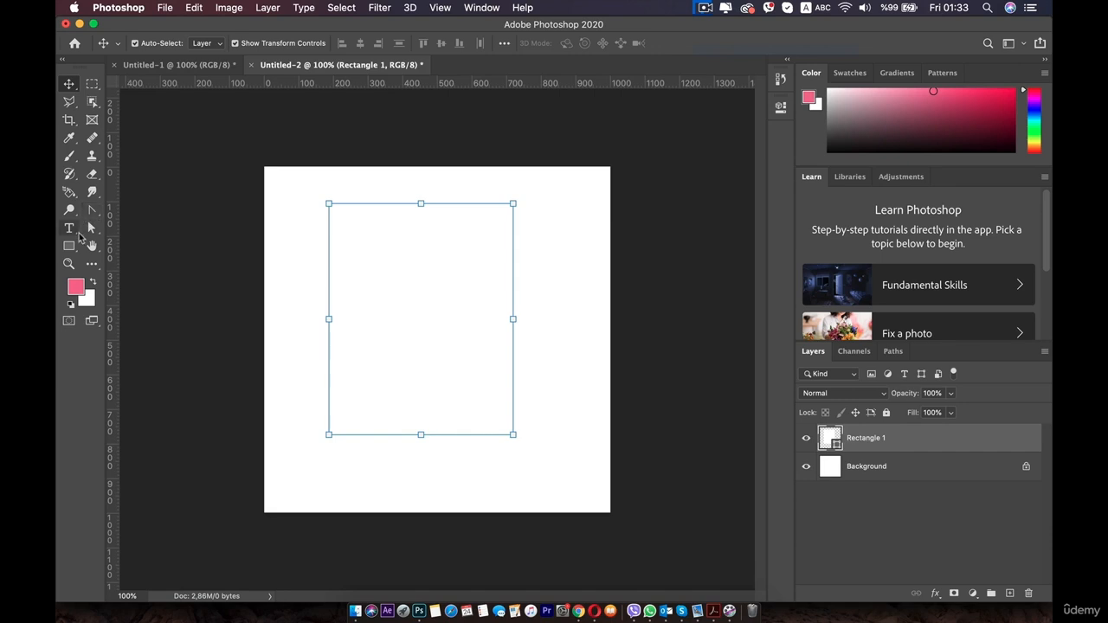
Give the selected rectangle a custom dark red fill.
left_click(92, 228)
left_click(439, 293)
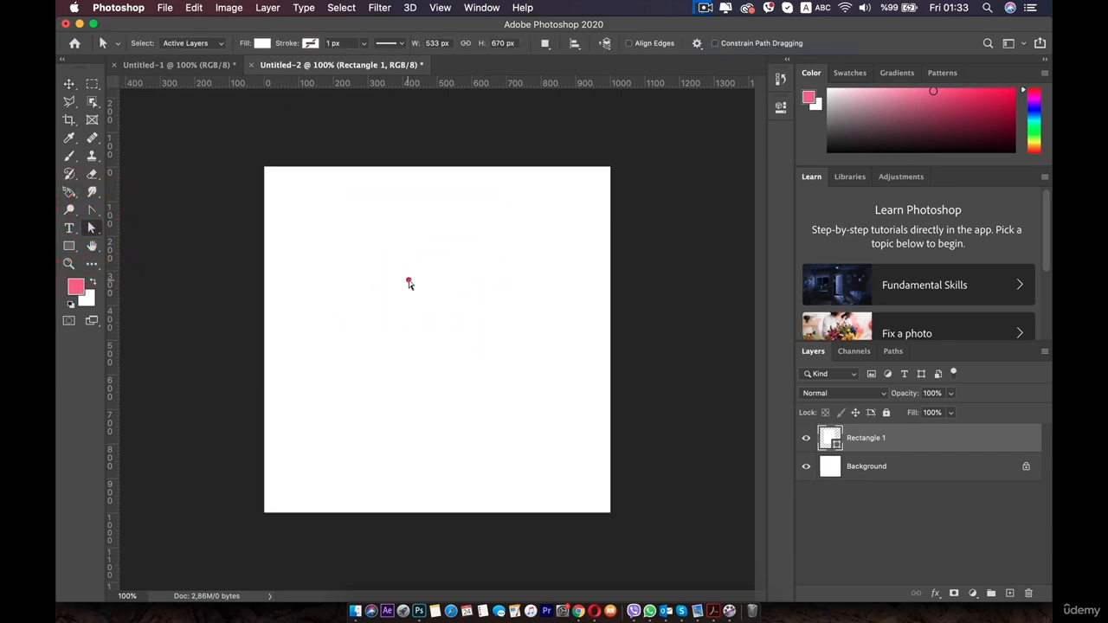
left_click(410, 284)
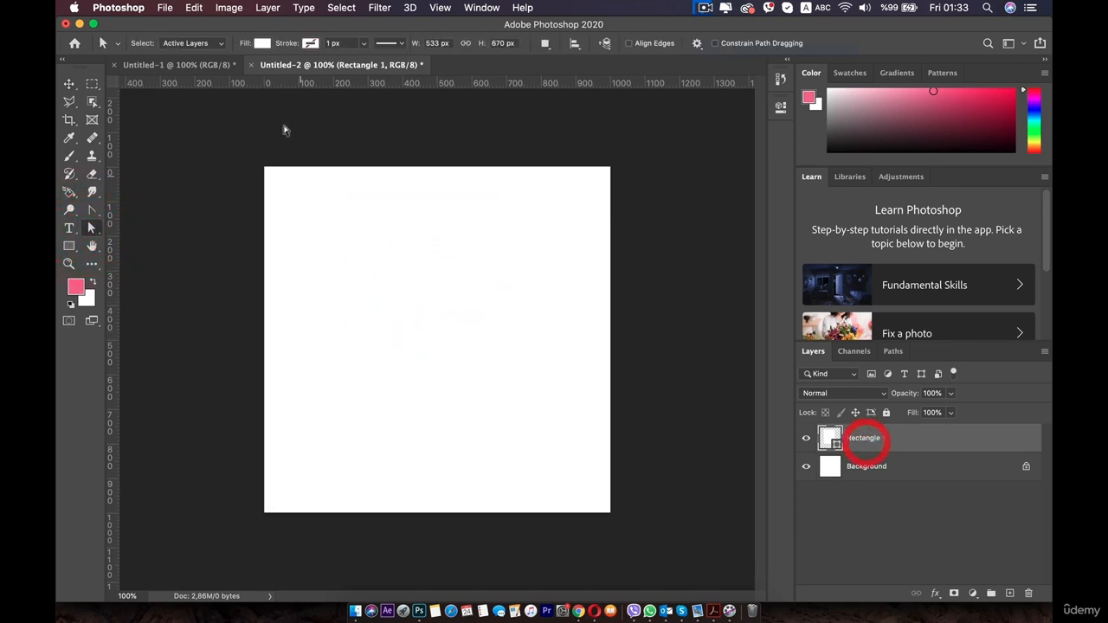
left_click(261, 43)
left_click(213, 117)
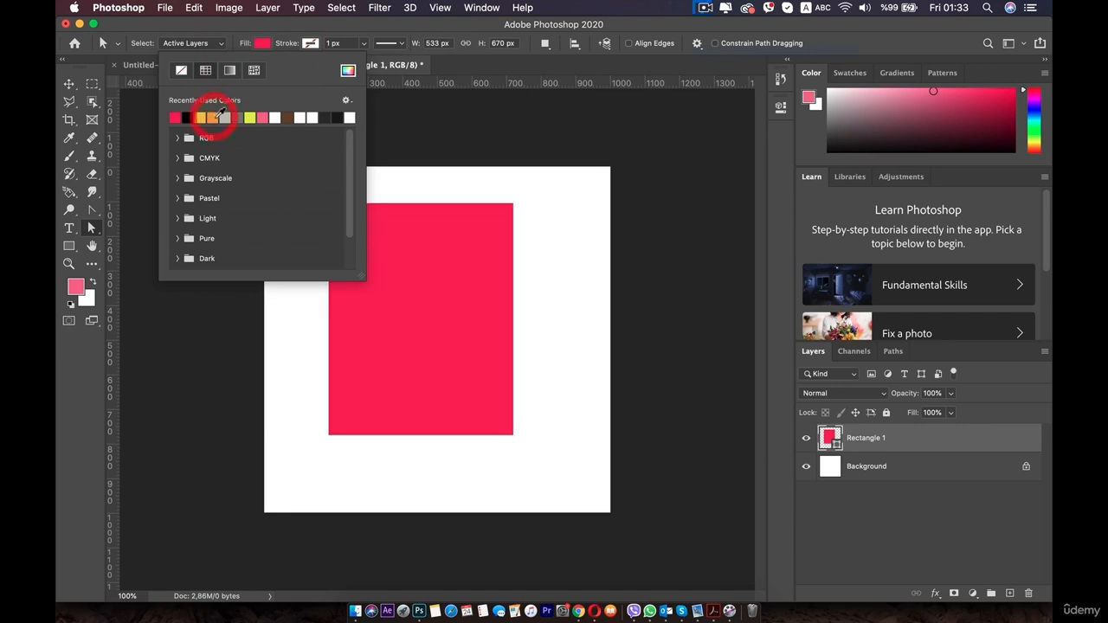
left_click(349, 71)
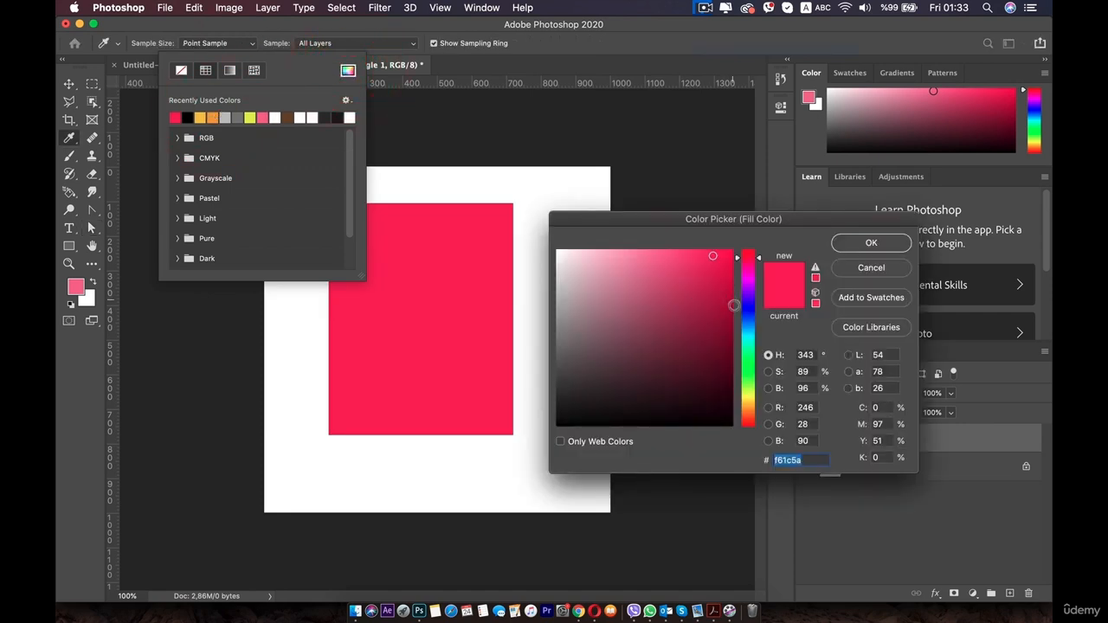
left_click_drag(734, 260, 711, 311)
left_click(858, 244)
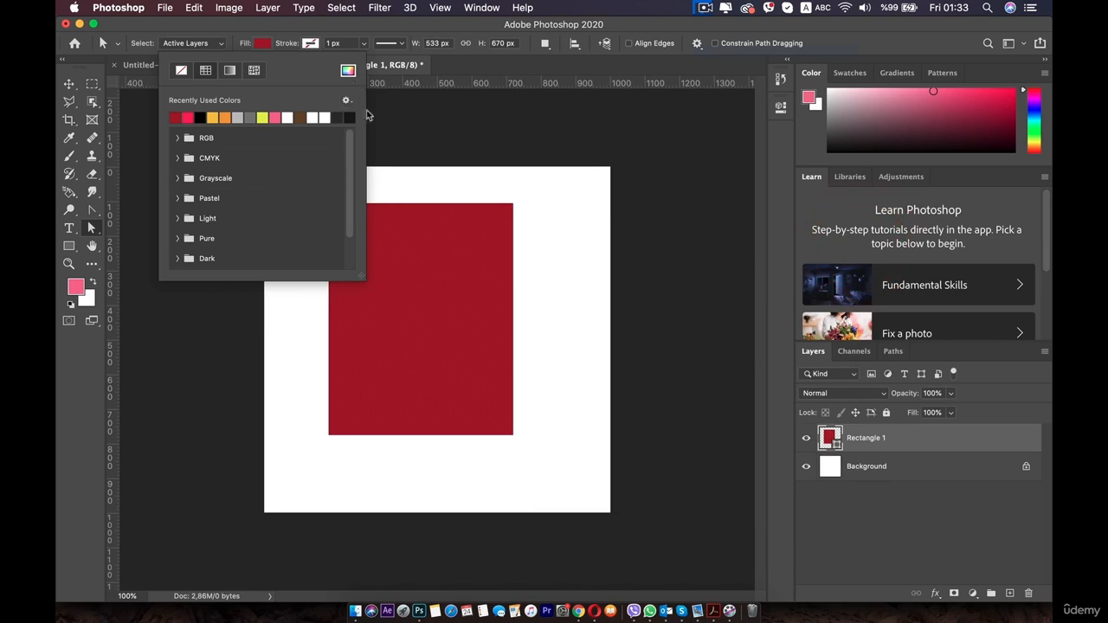
Change the rectangle's fill to a brighter red, #e73146.
double_click(831, 438)
left_click(708, 259)
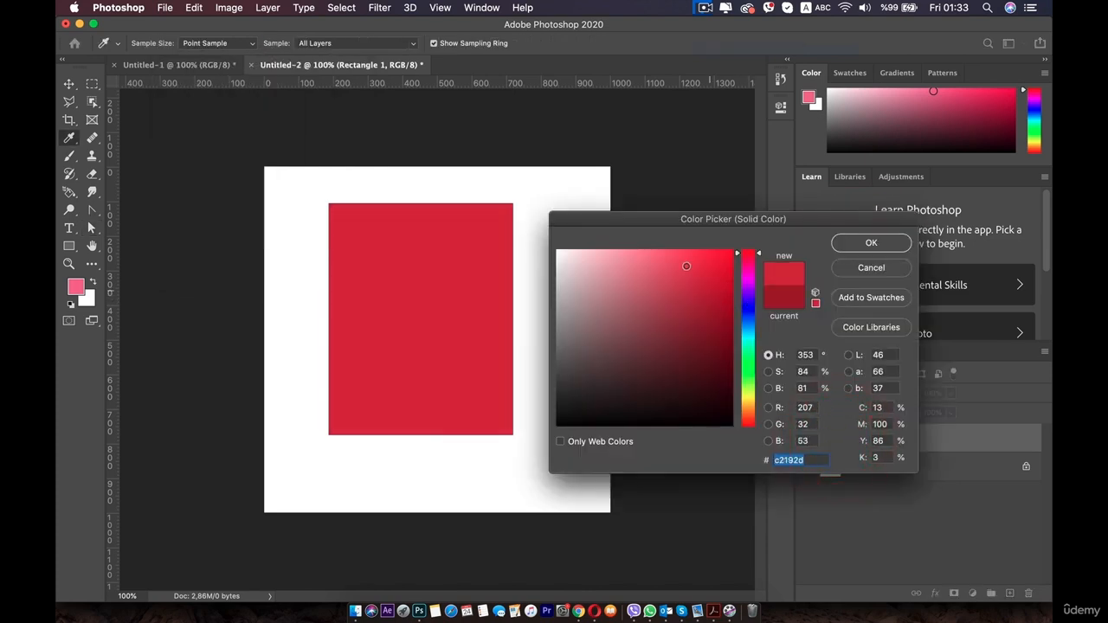
left_click(839, 243)
left_click(442, 265)
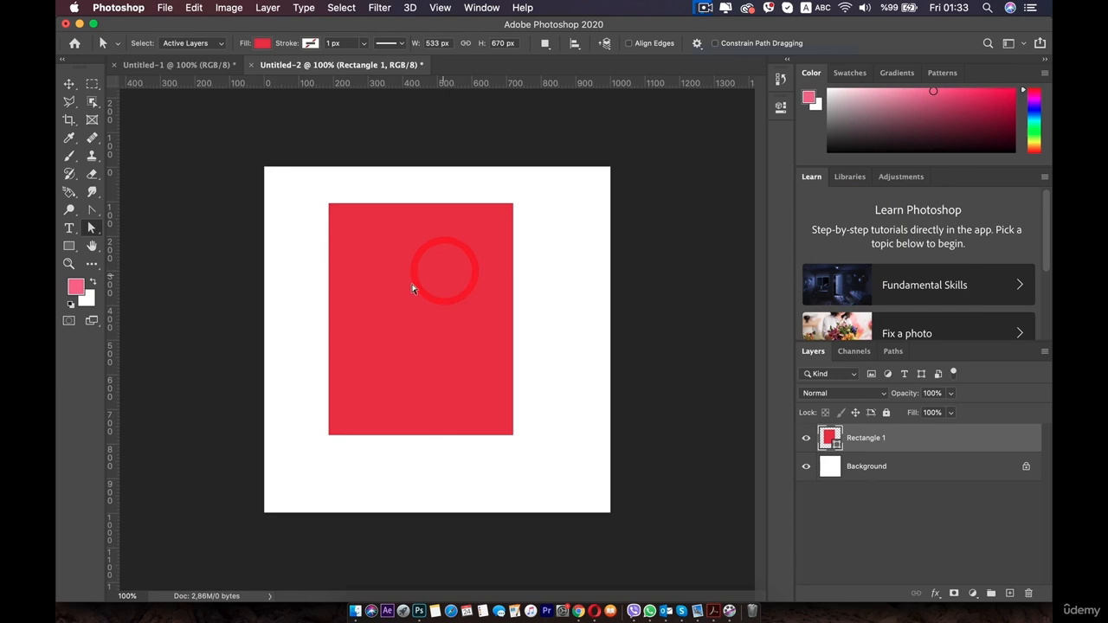
Move the red rectangle toward the canvas's upper-left corner and stretch its height downward to about 110.55%.
left_click(69, 83)
left_click_drag(379, 288, 349, 279)
key("ctrl+t")
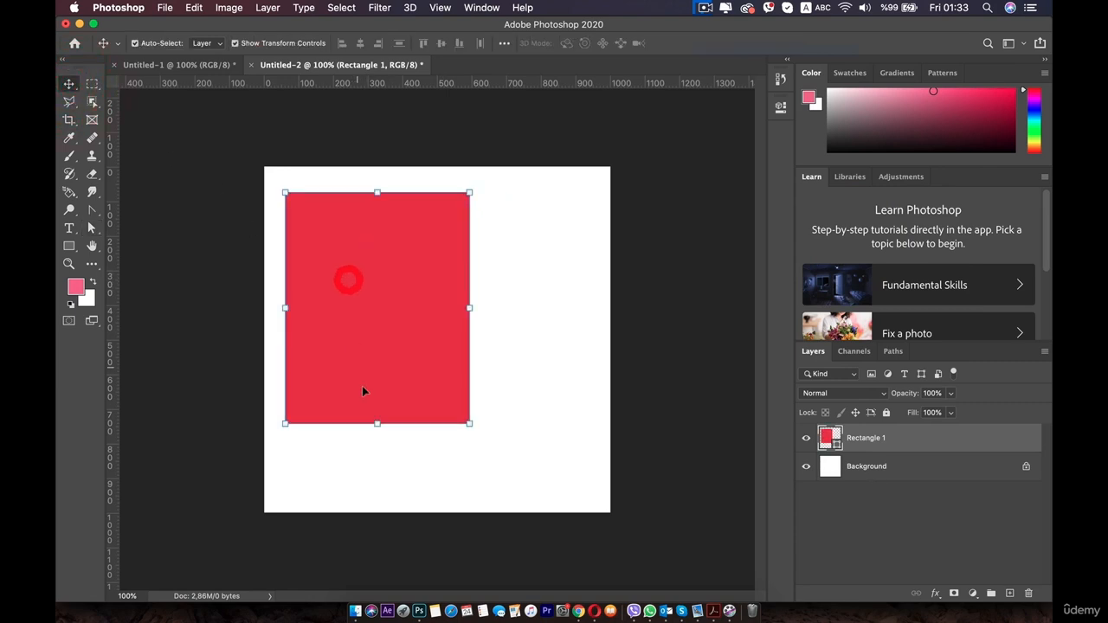
left_click_drag(376, 420, 379, 448)
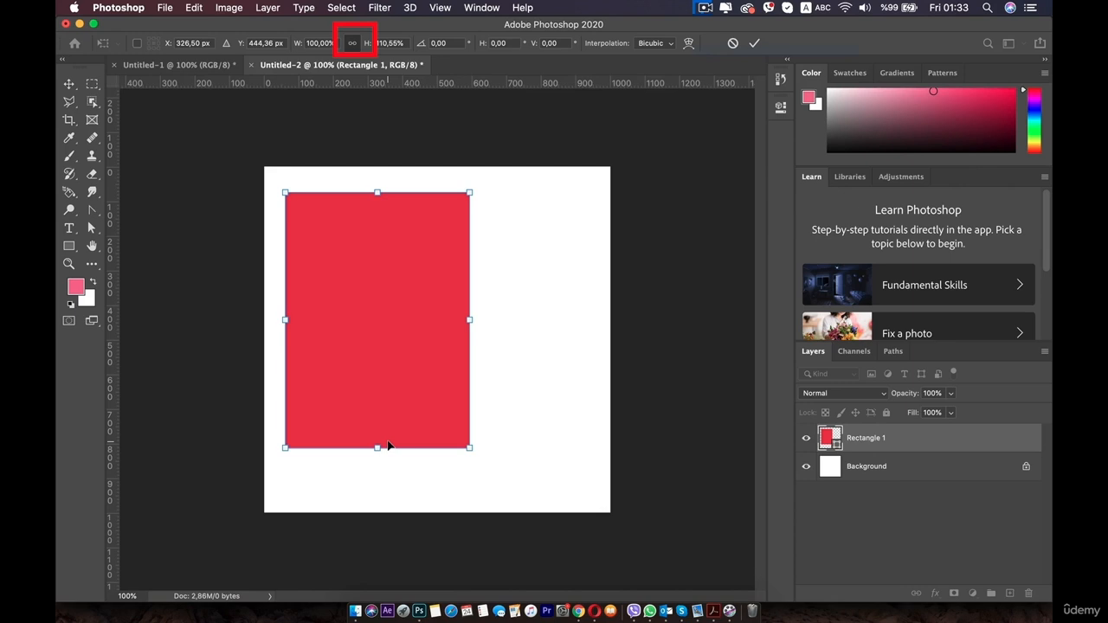
key("Return")
Delete the red rectangle from the canvas.
left_click(420, 314)
key("BackSpace")
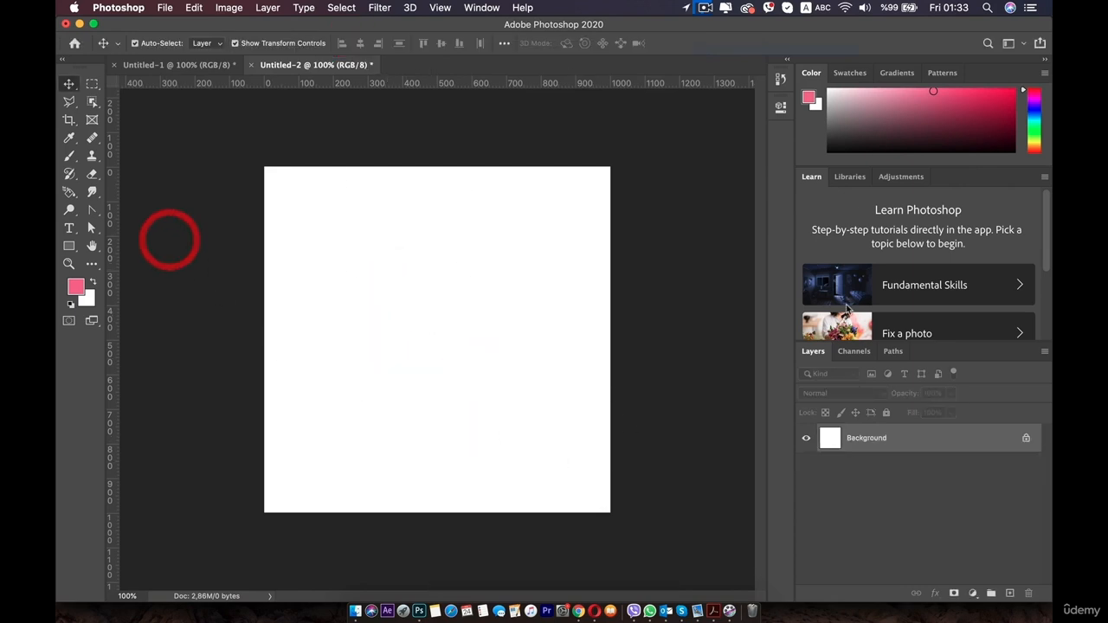
Draw a rectangle about 592 by 773 px starting near the canvas's upper-left corner.
left_click(69, 246)
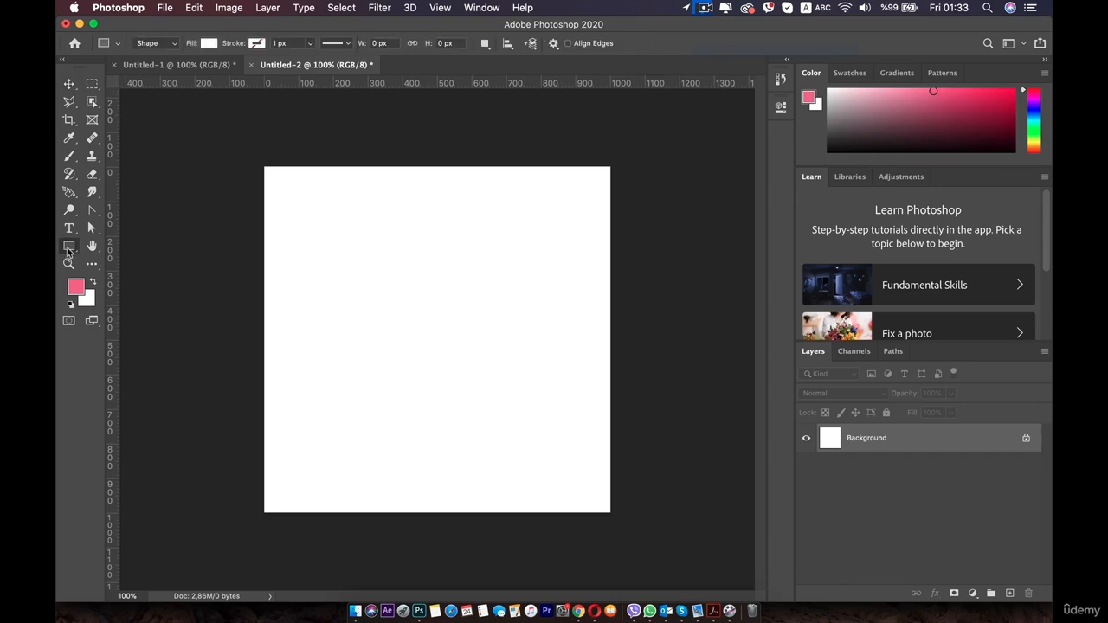
left_click(135, 247)
left_click_drag(293, 196, 498, 463)
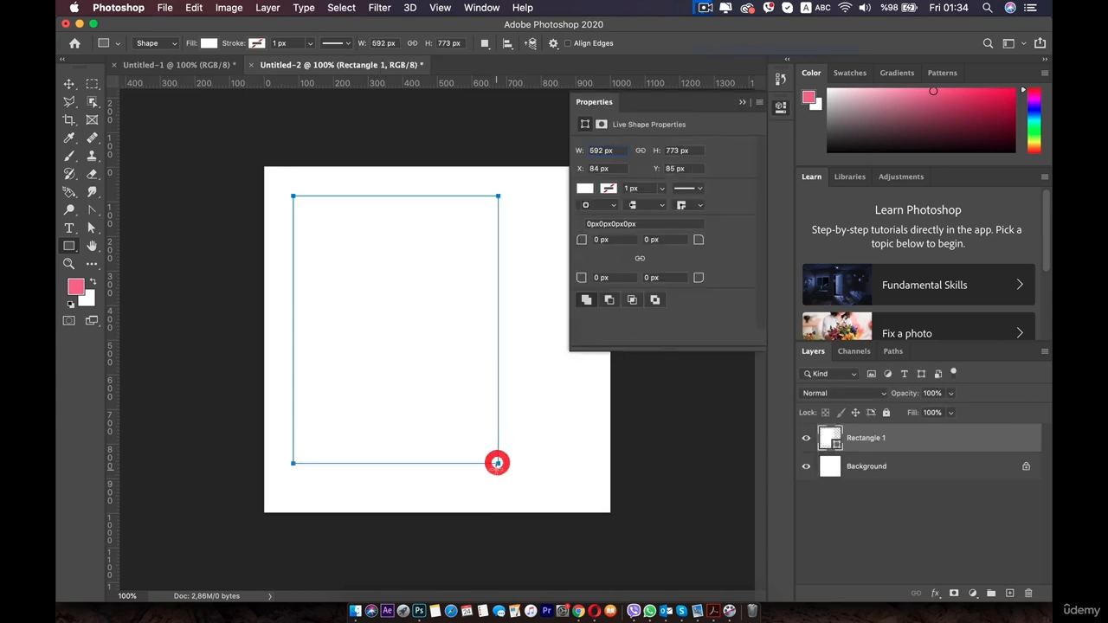
Fill the rectangle with a soft red, slightly lighter than the recently used red.
left_click(586, 189)
left_click(585, 260)
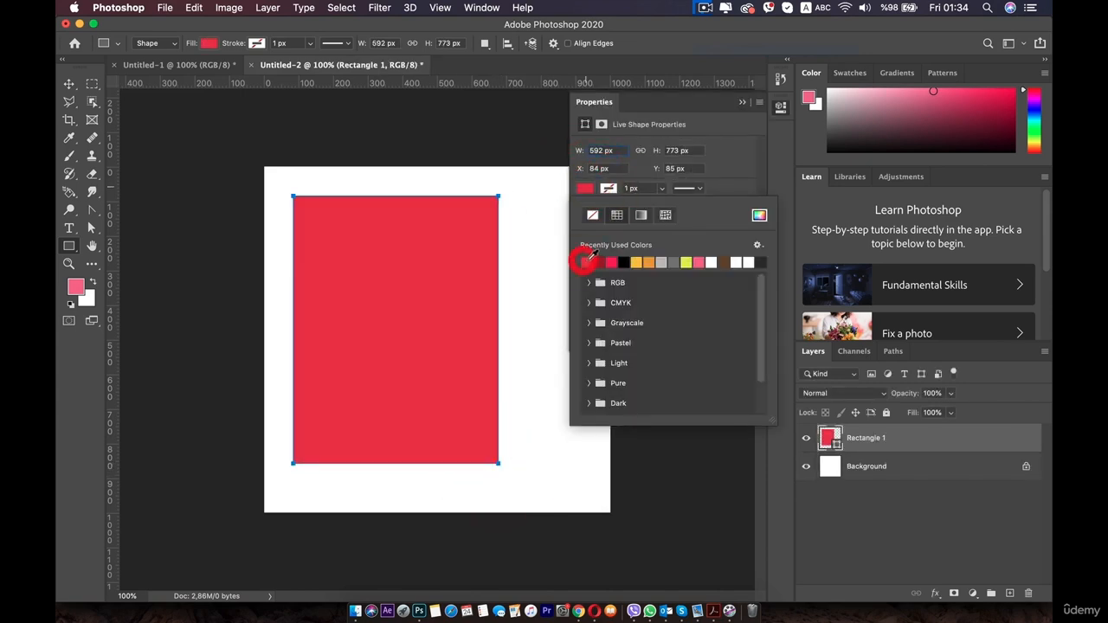
left_click(759, 215)
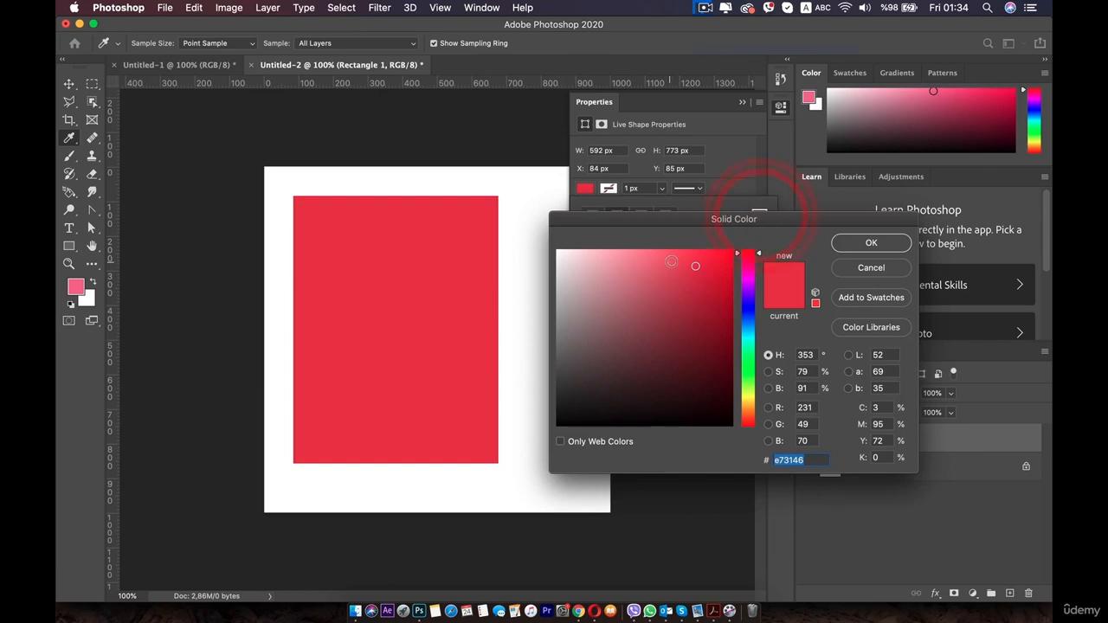
left_click(675, 266)
left_click(862, 243)
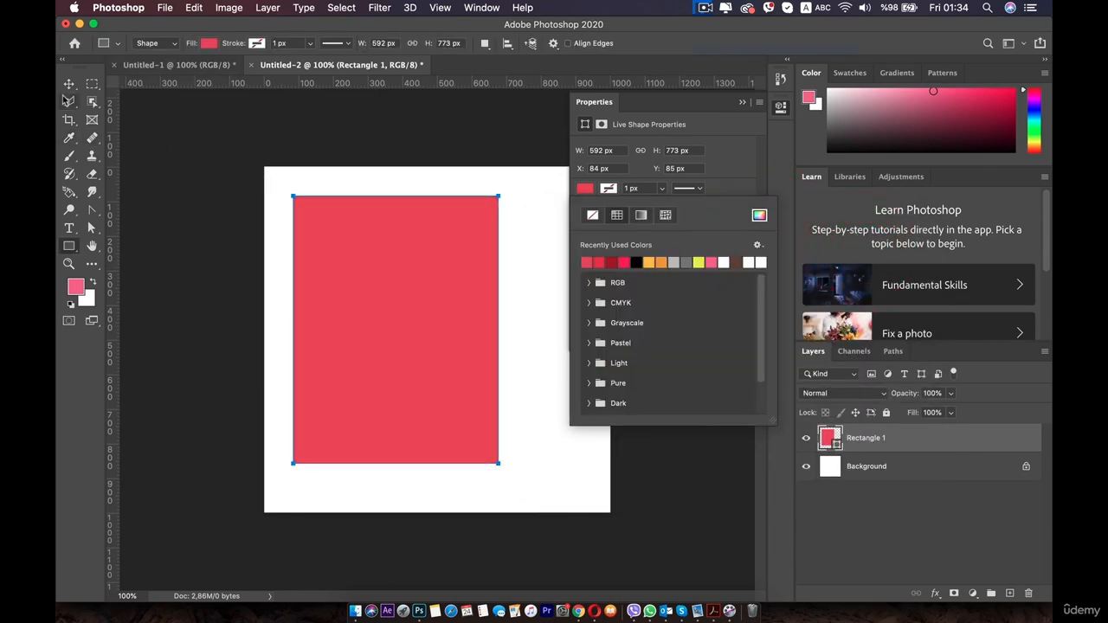
left_click(788, 110)
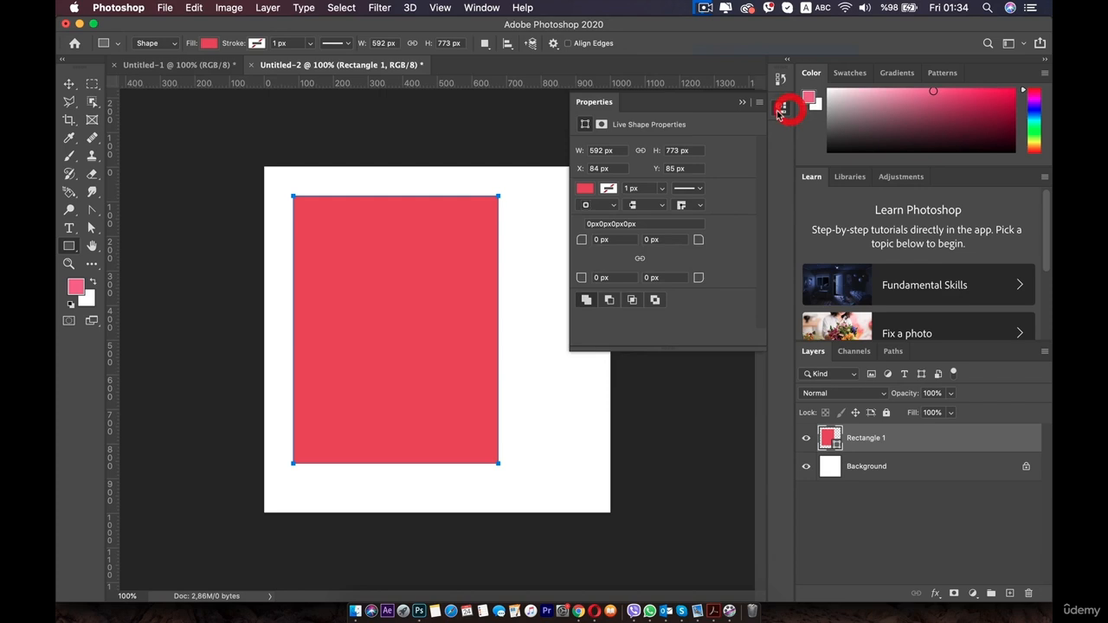
Round only the rectangle's upper-left corner to a radius of 174 px.
key("v")
left_click(346, 272)
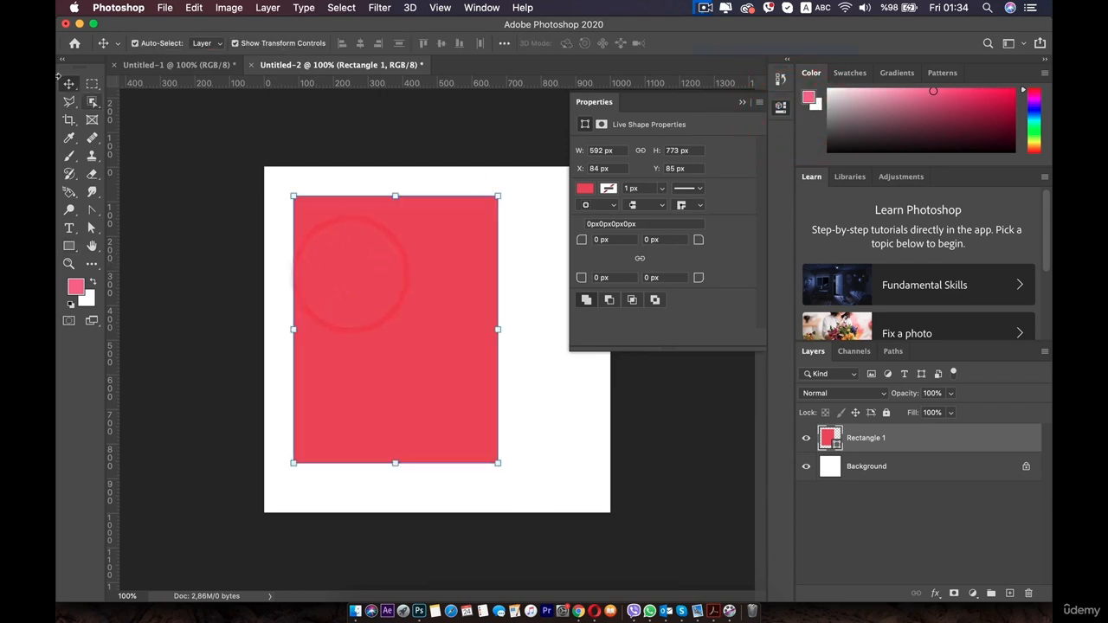
mouse_move(382, 292)
left_mouse_down()
mouse_move(378, 327)
mouse_move(381, 291)
left_mouse_up()
left_click_drag(580, 241, 584, 242)
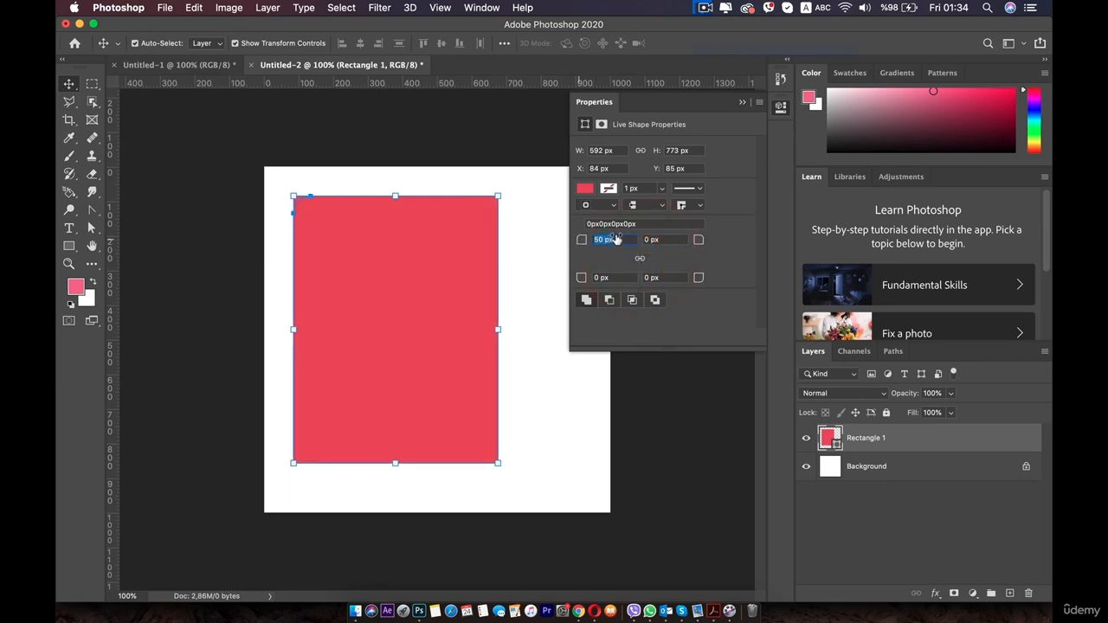
left_click_drag(710, 224, 715, 204)
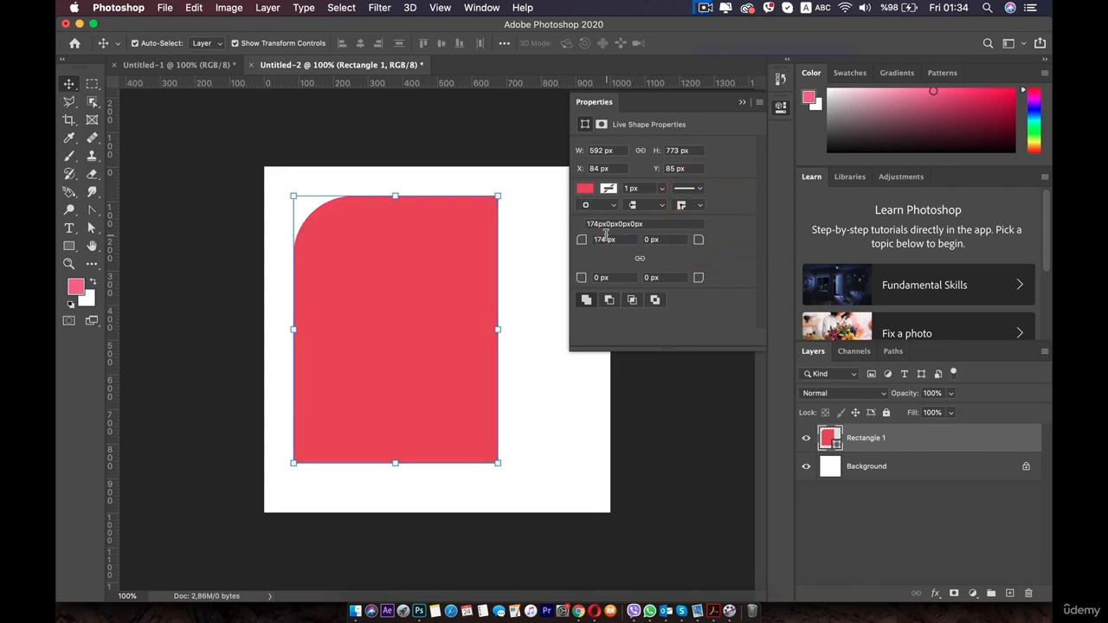
Copy the 174 px corner radius to the rectangle's lower-right corner.
key("super+c")
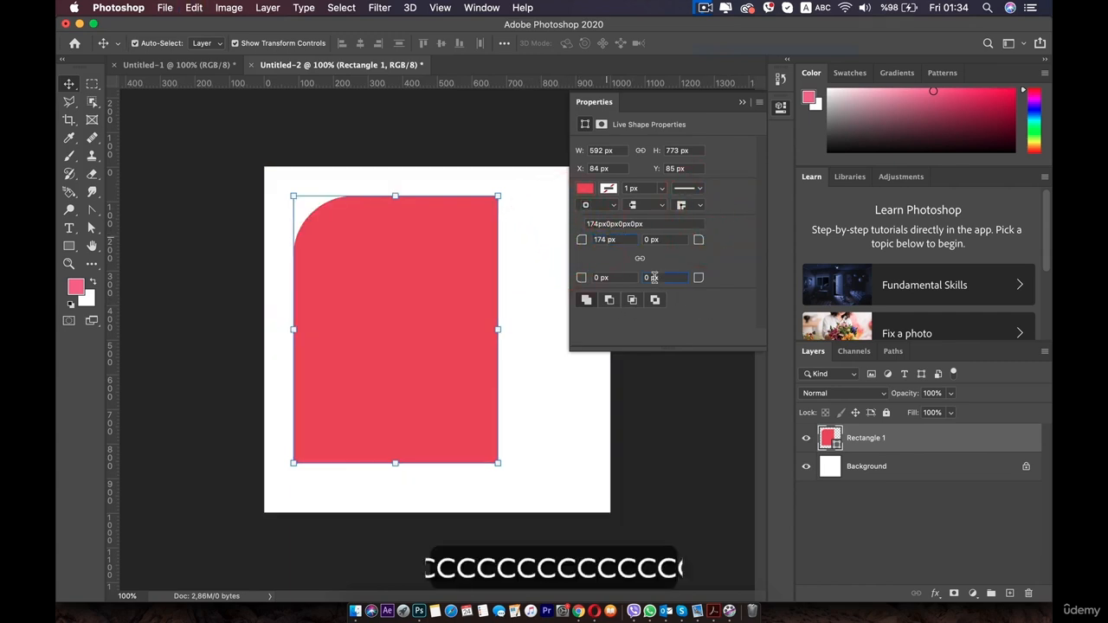
left_click(655, 278)
key("super+v")
left_click(444, 287)
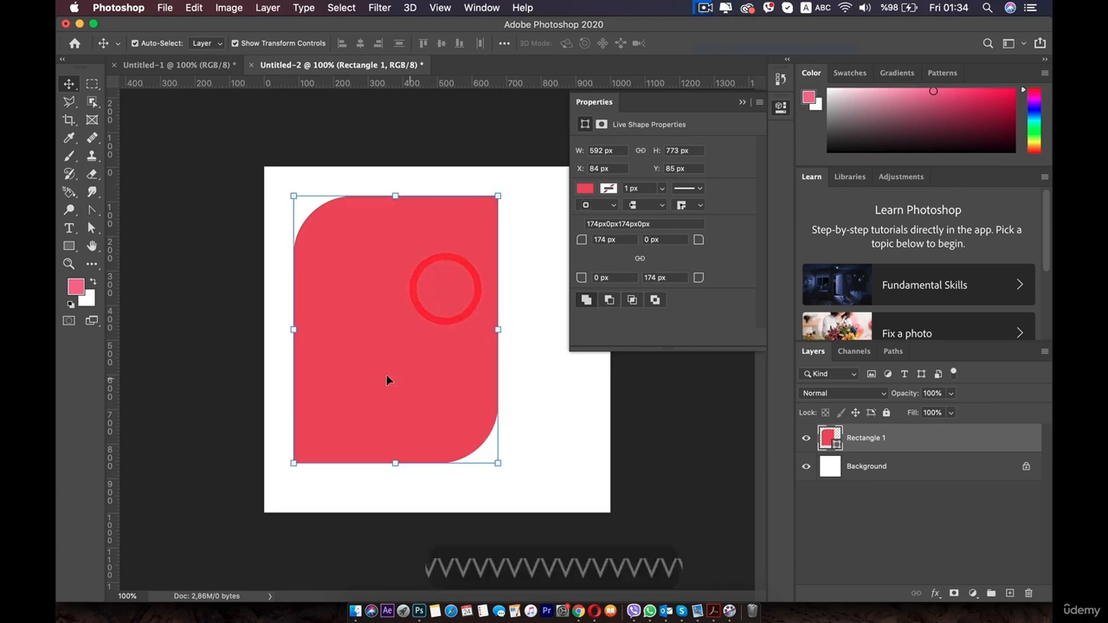
Place a duplicate of the rounded rectangle at X 100 px, Y 91 px, offset down and right of the original, and fill it yellow-orange.
left_click_drag(386, 312, 425, 319)
key("alt")
left_click(585, 187)
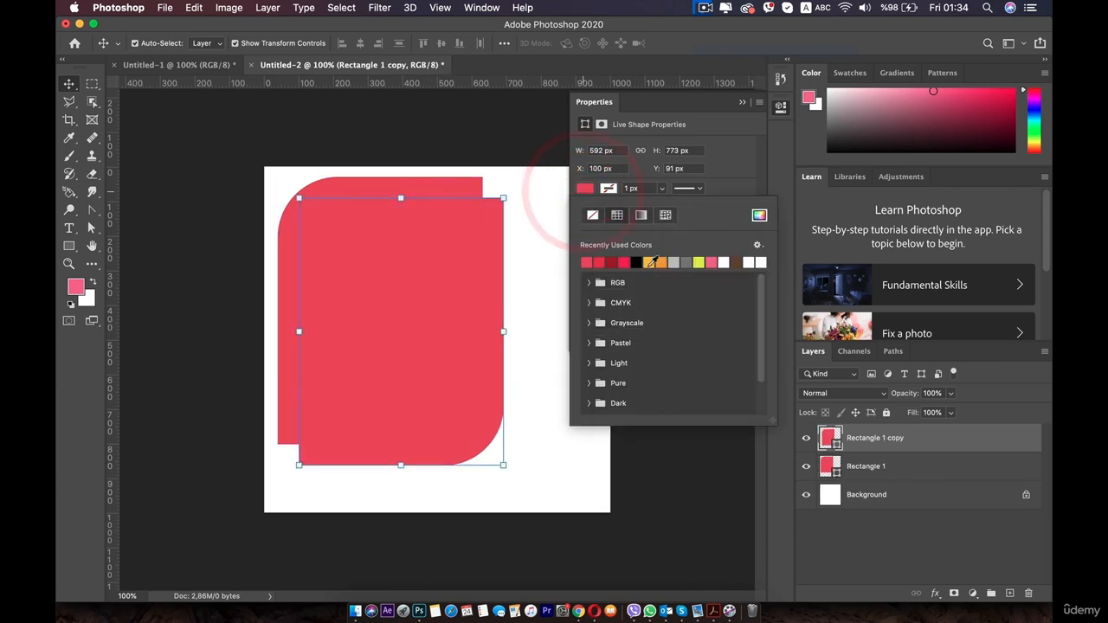
left_click(650, 261)
left_click(780, 108)
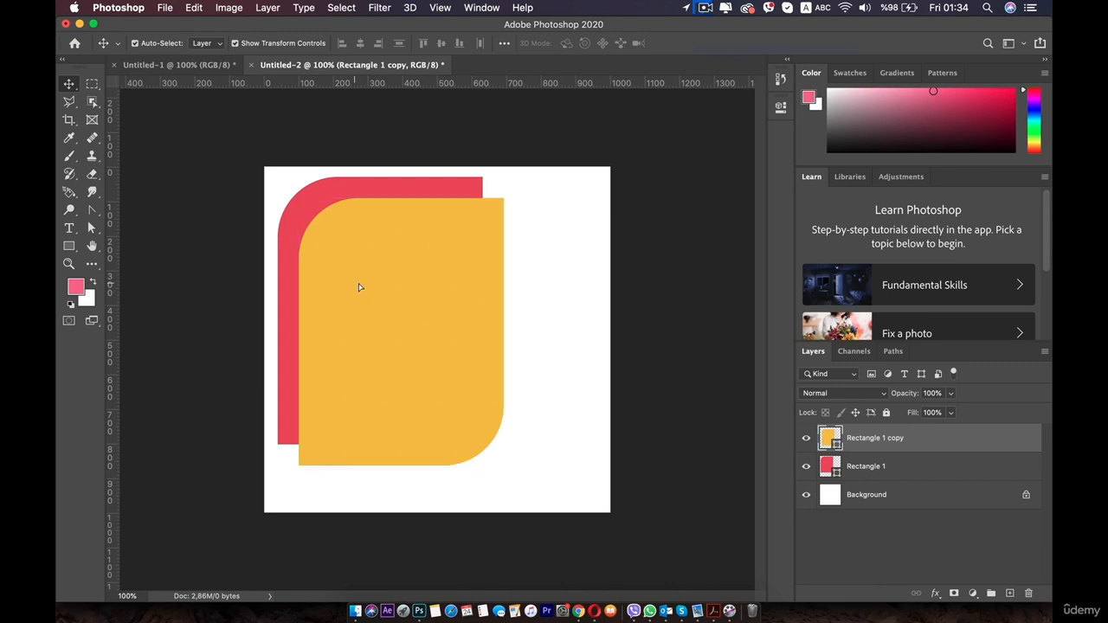
Shift the duplicate rectangle slightly to the right and recolour it light grey.
mouse_move(361, 287)
left_mouse_down()
mouse_move(372, 289)
mouse_move(361, 288)
left_mouse_up()
left_click(540, 206)
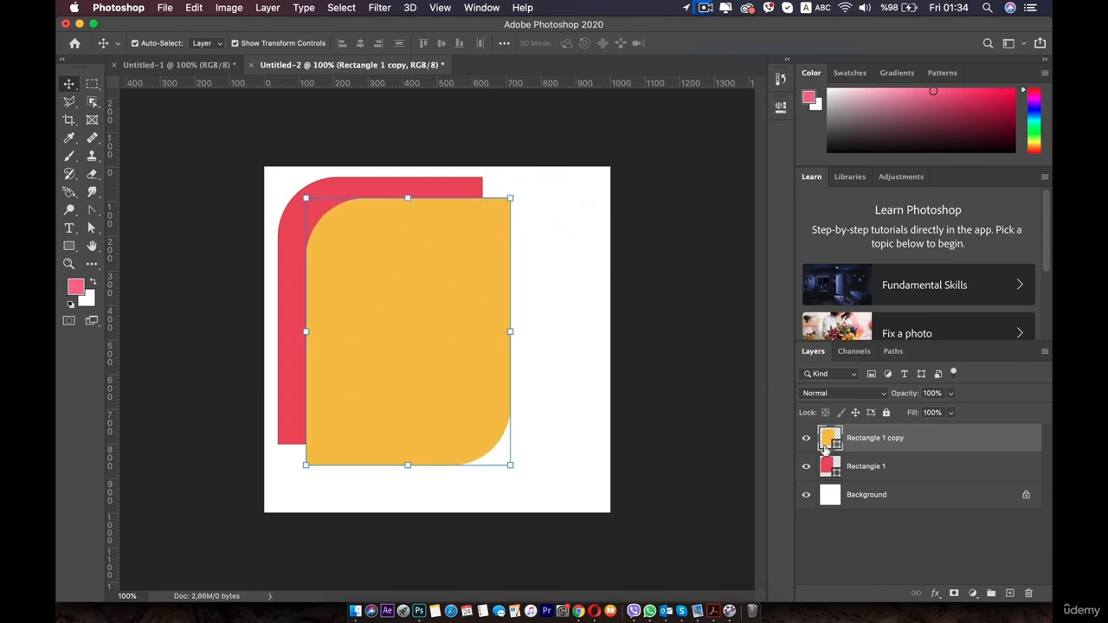
double_click(831, 440)
left_click_drag(582, 323, 564, 282)
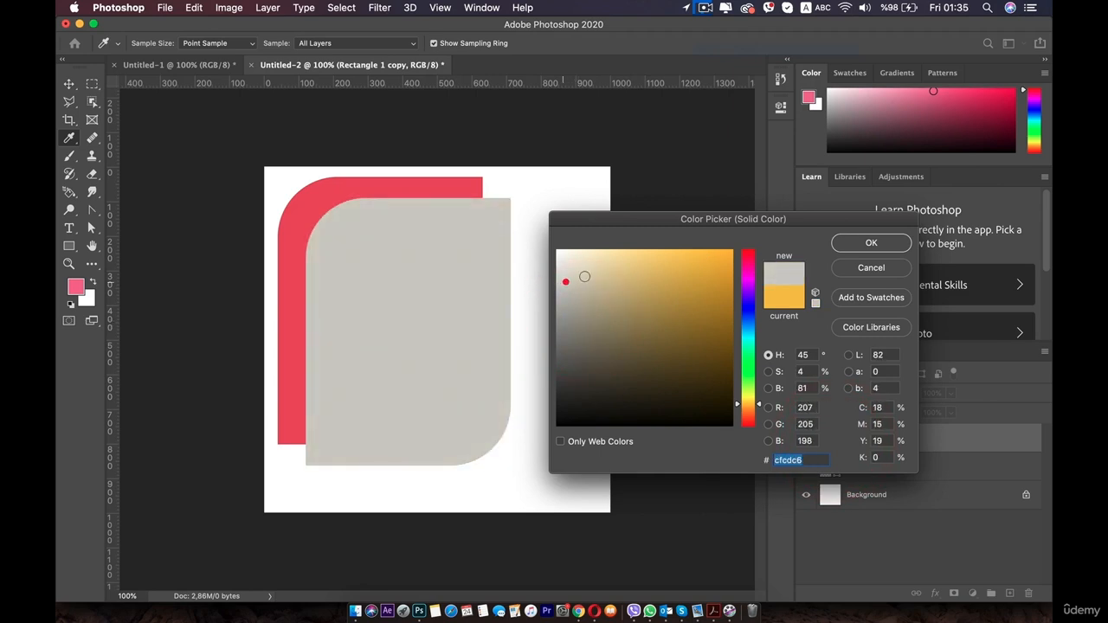
left_click(856, 241)
left_click(486, 288)
left_click(678, 339)
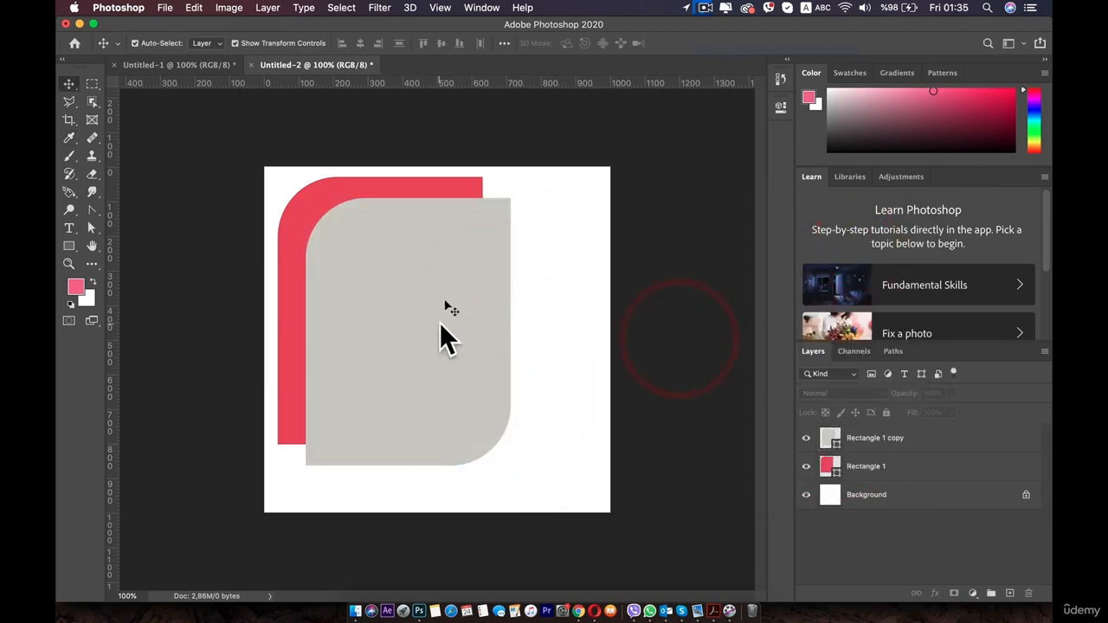
Draw a rectangle about 444 by 208 px over the grey shape's upper-right corner and move it to X 471 px, Y 30 px.
left_click(69, 245)
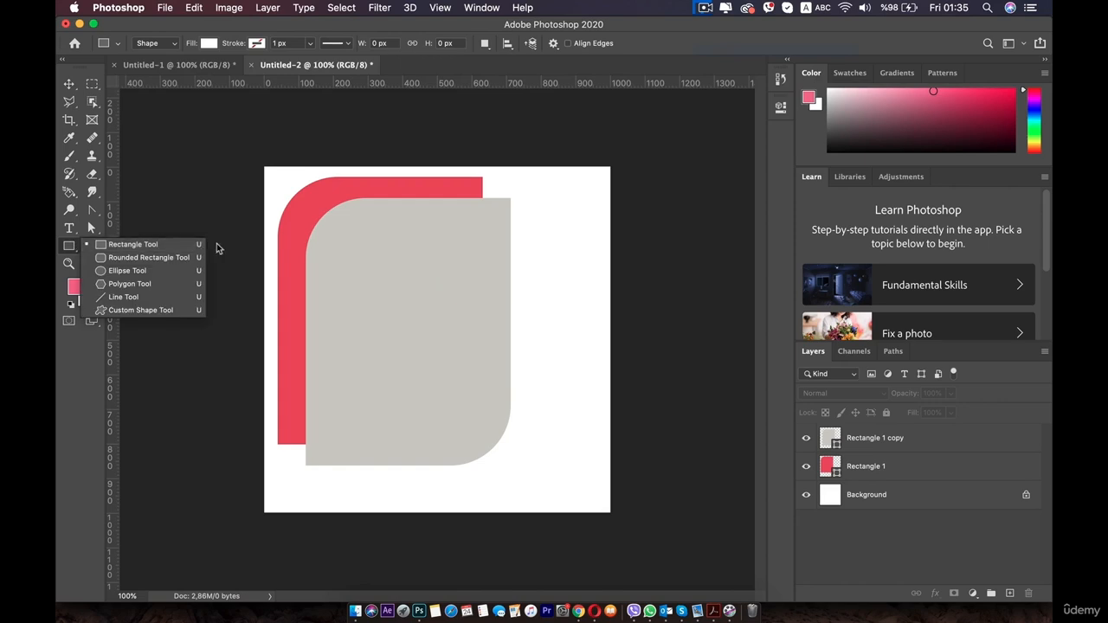
left_click(149, 249)
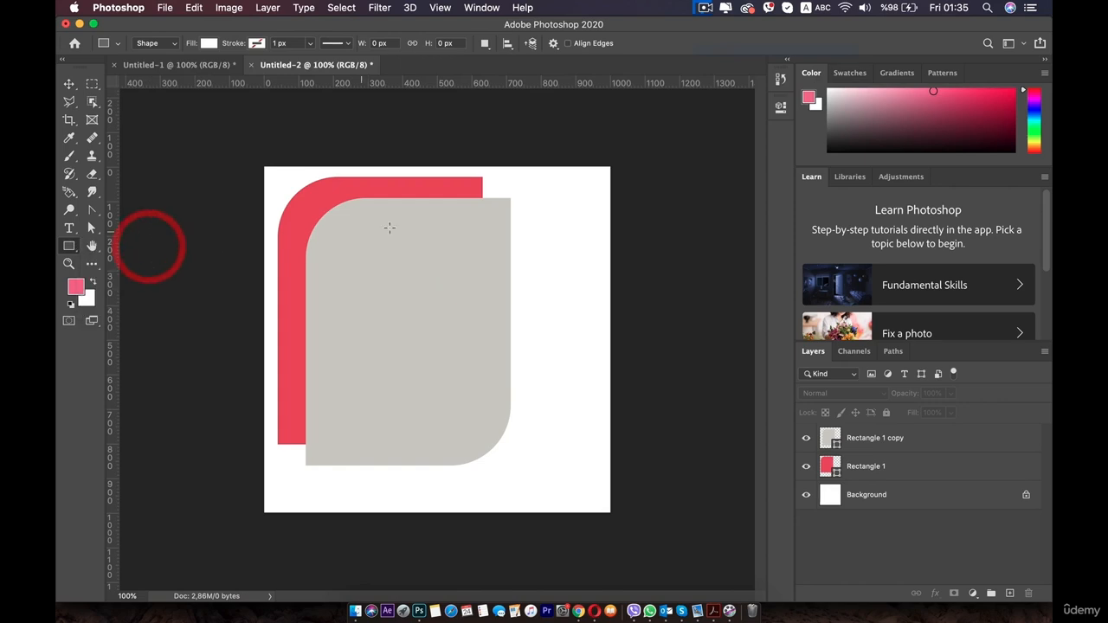
left_click_drag(453, 184, 607, 255)
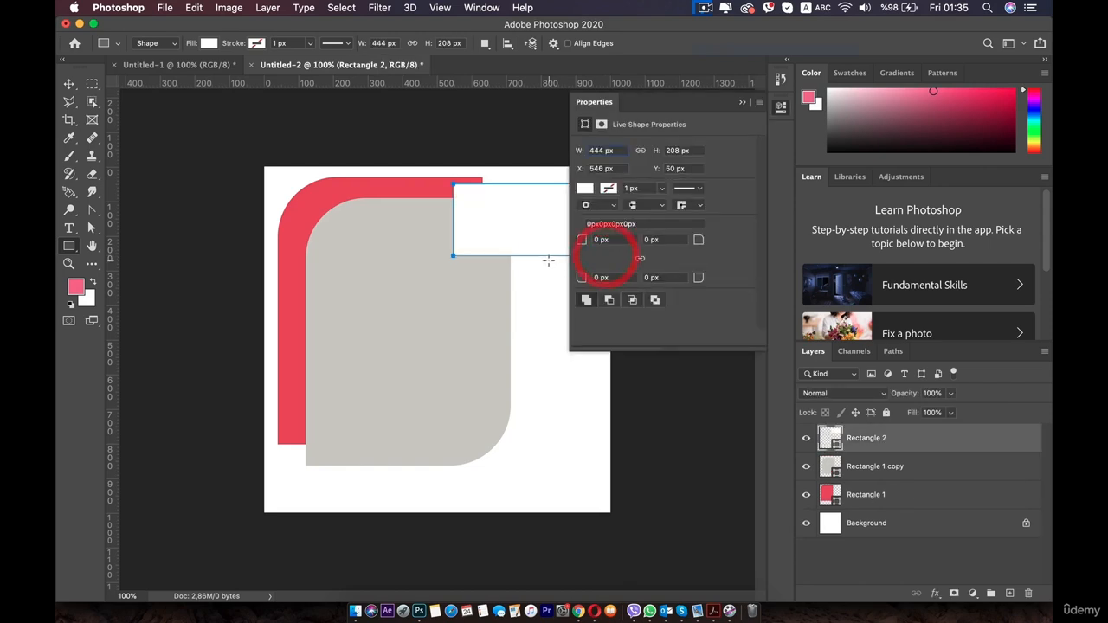
key("v")
mouse_move(539, 216)
left_mouse_down()
mouse_move(520, 206)
mouse_move(534, 199)
left_mouse_up()
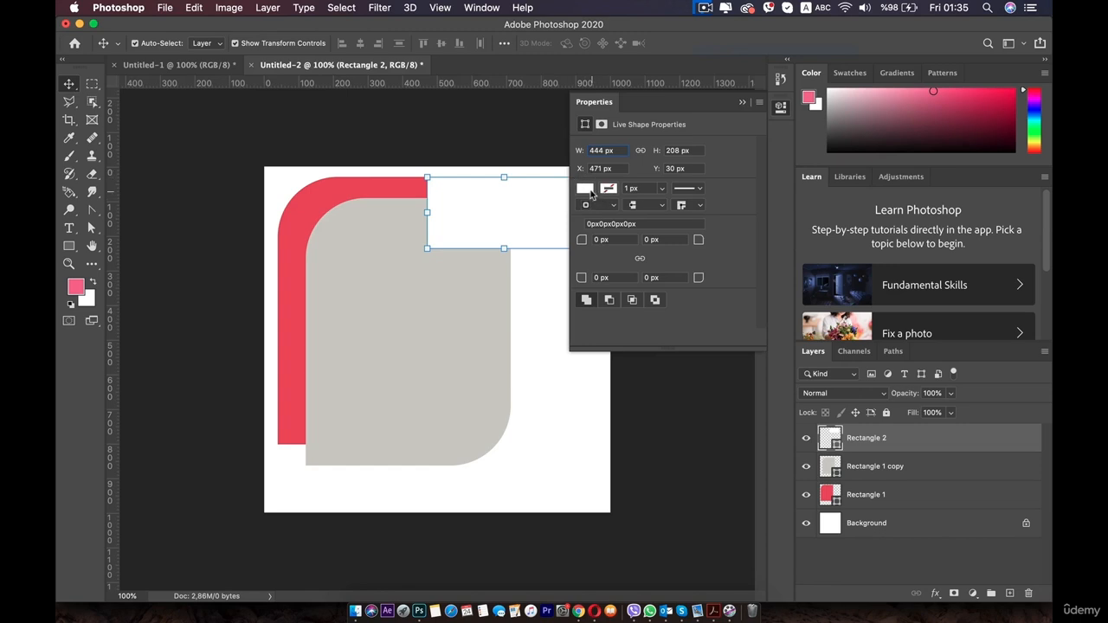
Switch the fill of the rectangle over the grey shape's upper-right corner to the black dot pattern.
left_click(589, 190)
left_click(665, 215)
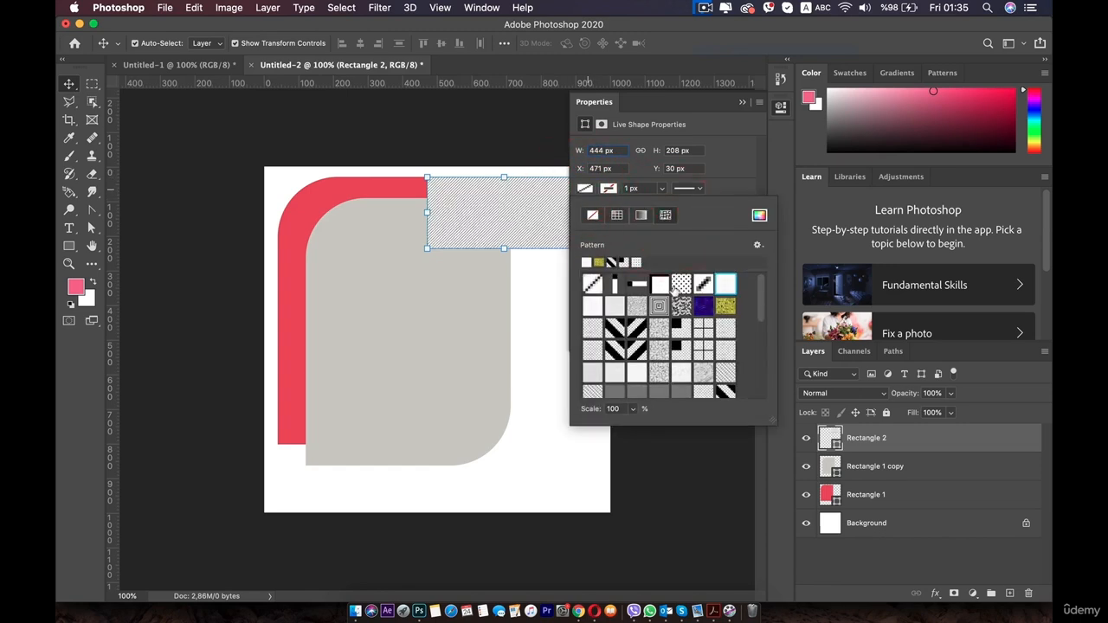
left_click(681, 283)
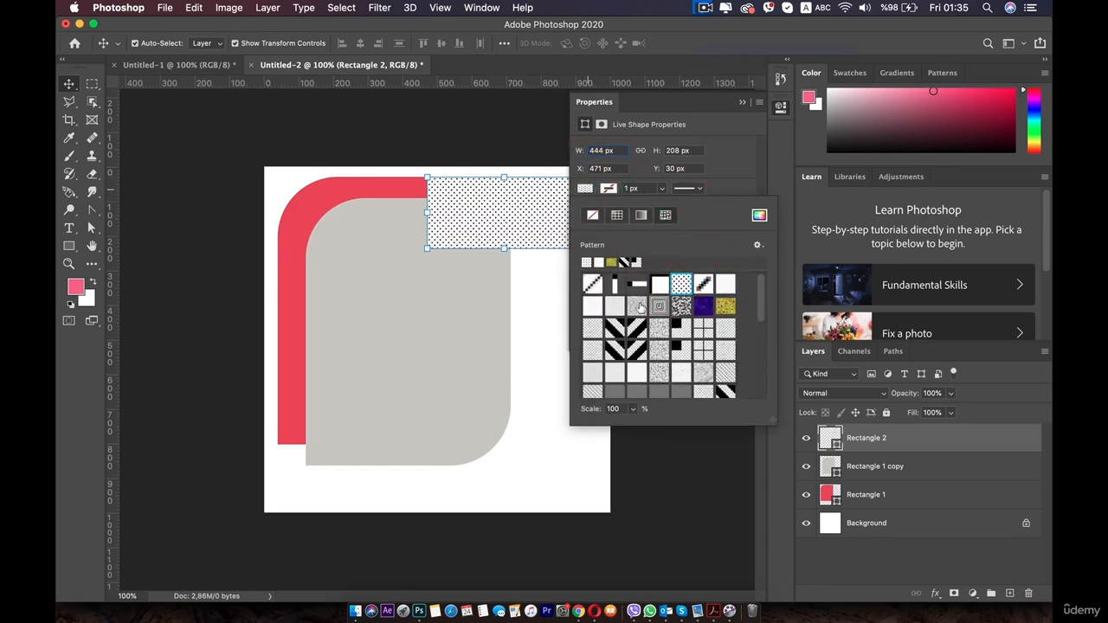
Try several line and texture patterns as the rectangle's fill and return to the dot pattern.
left_click(681, 306)
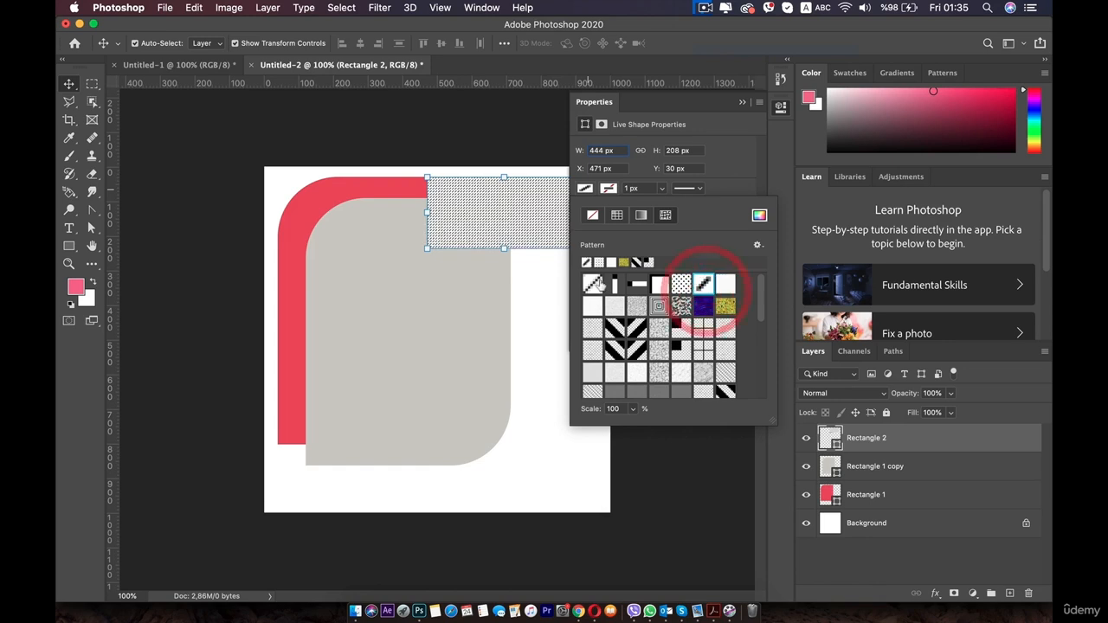
left_click(592, 284)
left_click(592, 305)
left_click(592, 328)
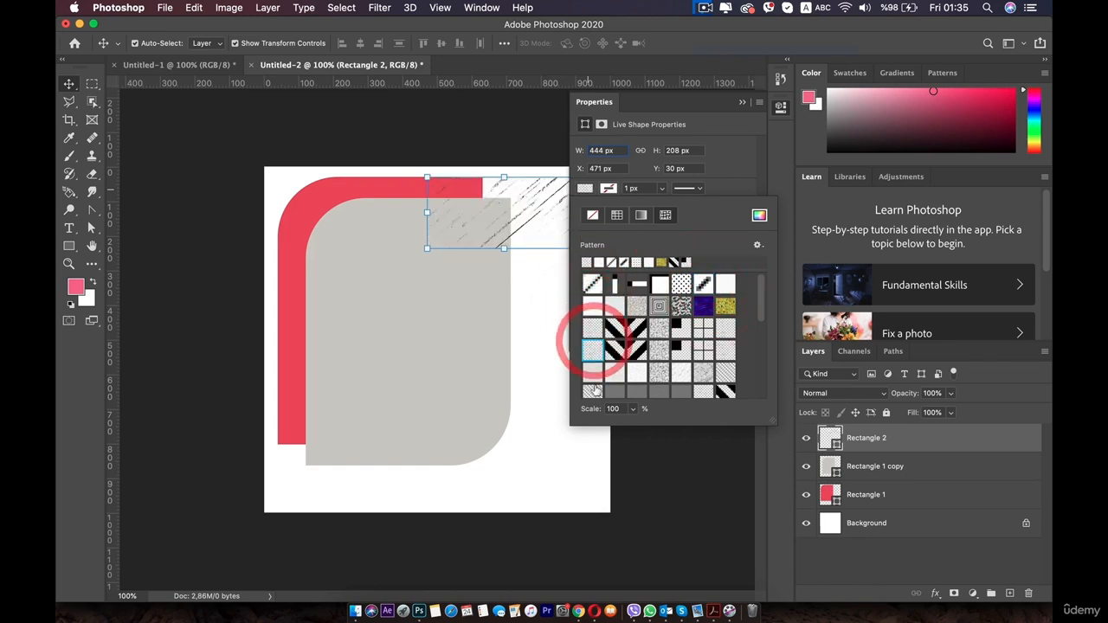
left_click(592, 391)
scroll(677, 343, "down", 3)
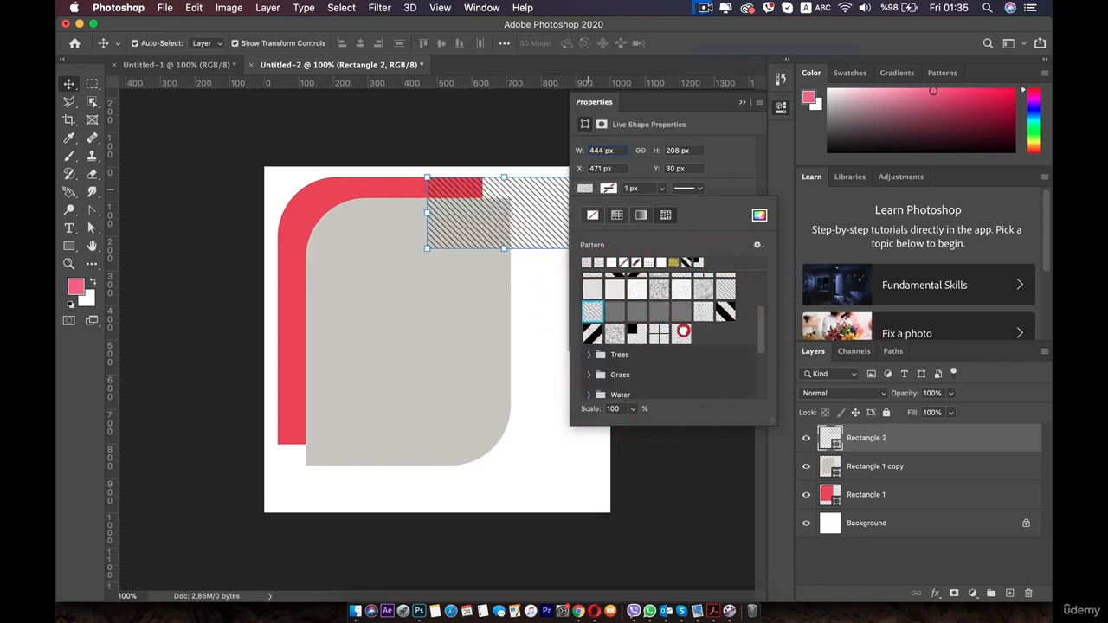
left_click(683, 332)
scroll(680, 327, "up", 3)
left_click(681, 283)
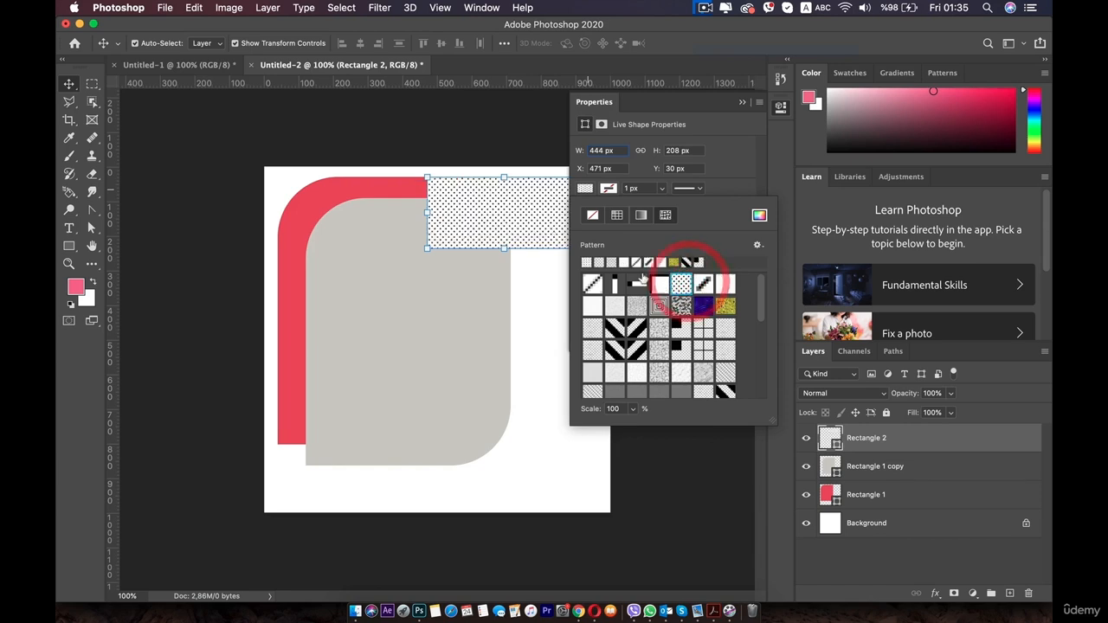
Enlarge the dotted rectangle proportionally to about 463 by 217 px, keeping its left edge at X 471 px.
left_click(780, 107)
left_click(780, 107)
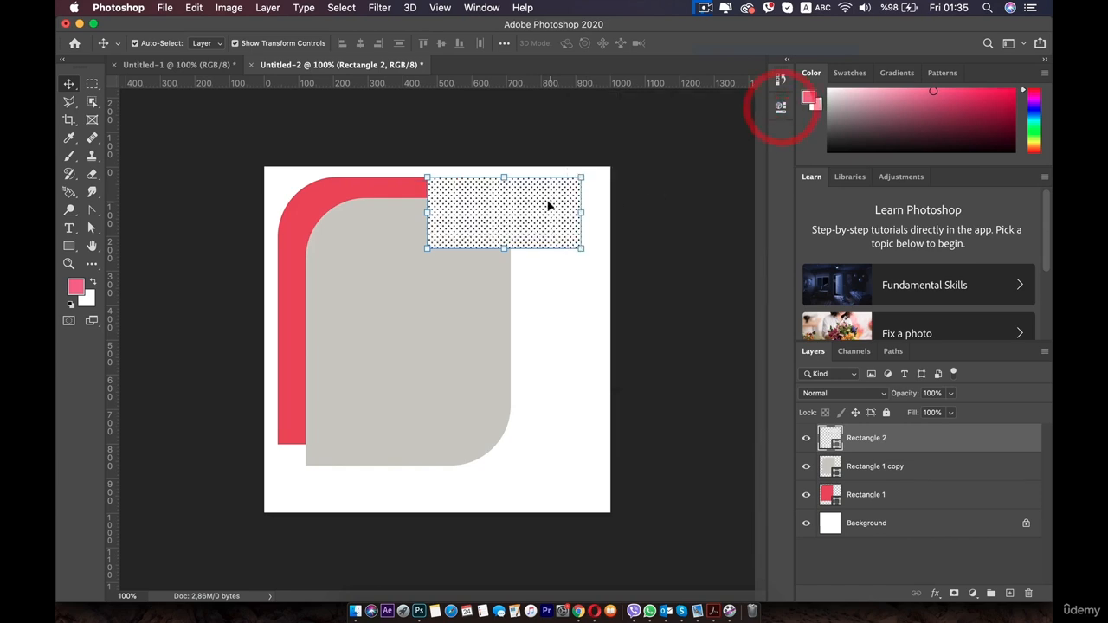
left_click(547, 203)
mouse_move(580, 210)
left_mouse_down()
mouse_move(609, 212)
mouse_move(585, 213)
left_mouse_up()
double_click(557, 198)
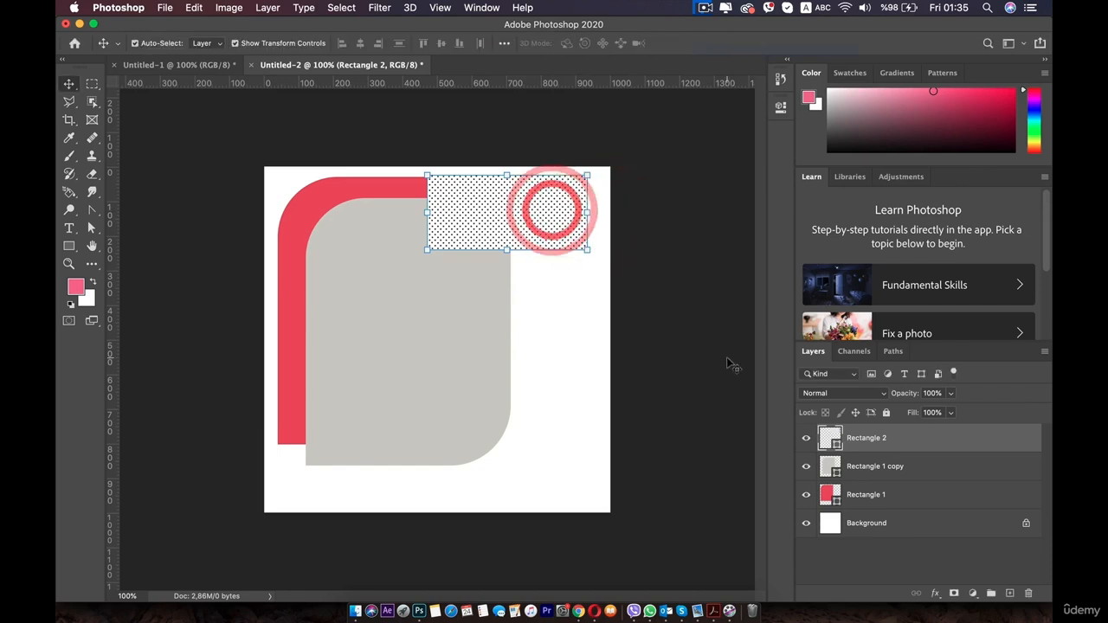
left_click(570, 226)
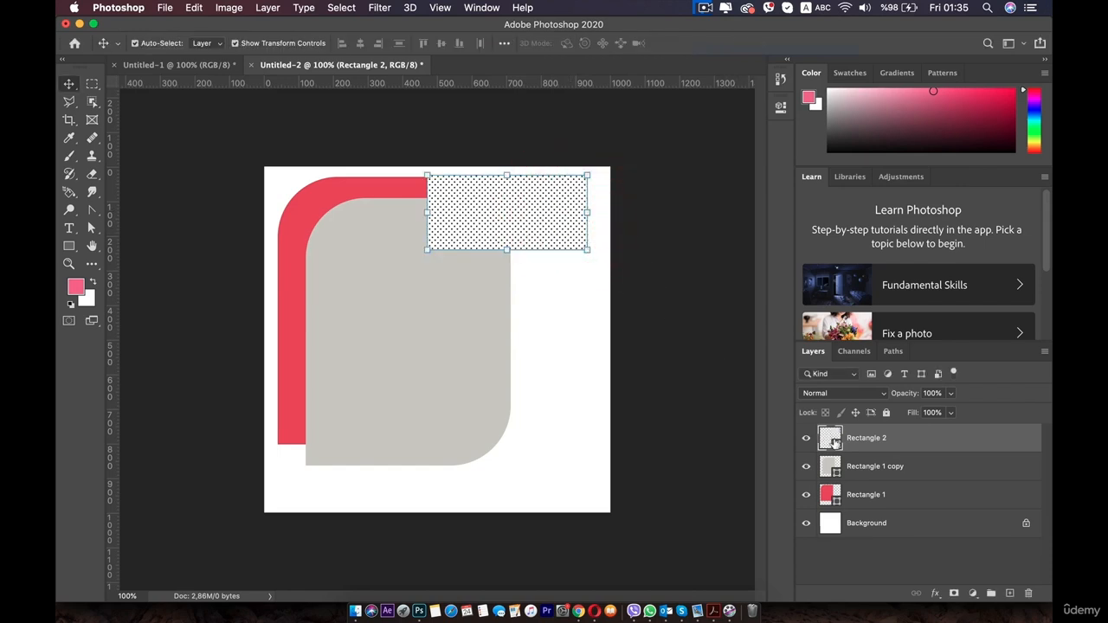
Enlarge the scale of the rectangle's dot pattern moderately and set the layer's blend mode to Multiply.
left_click(779, 107)
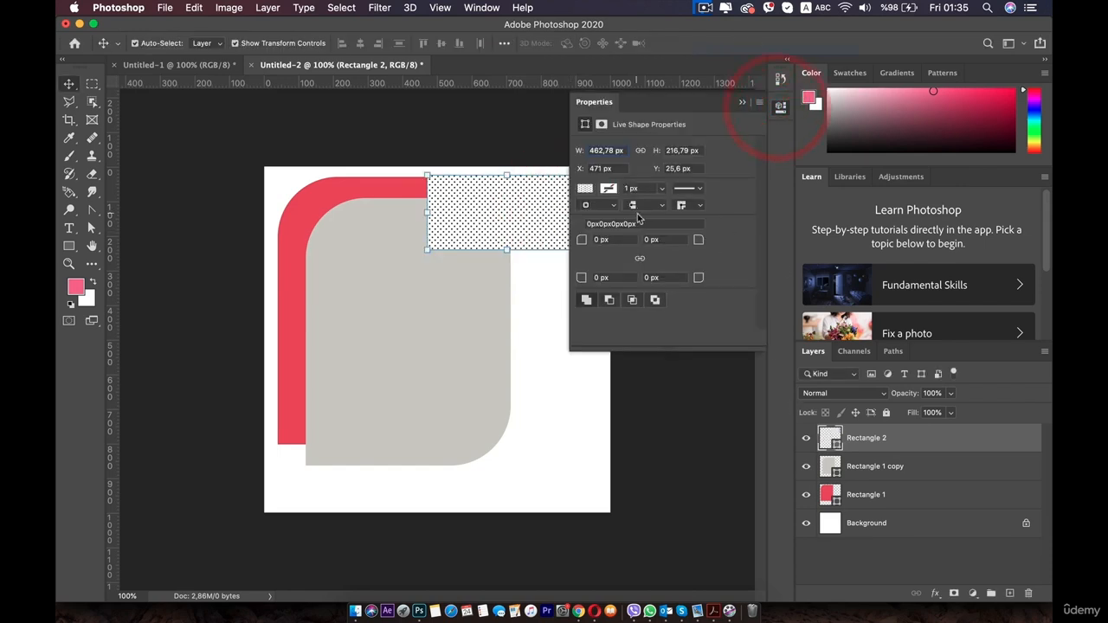
left_click(582, 188)
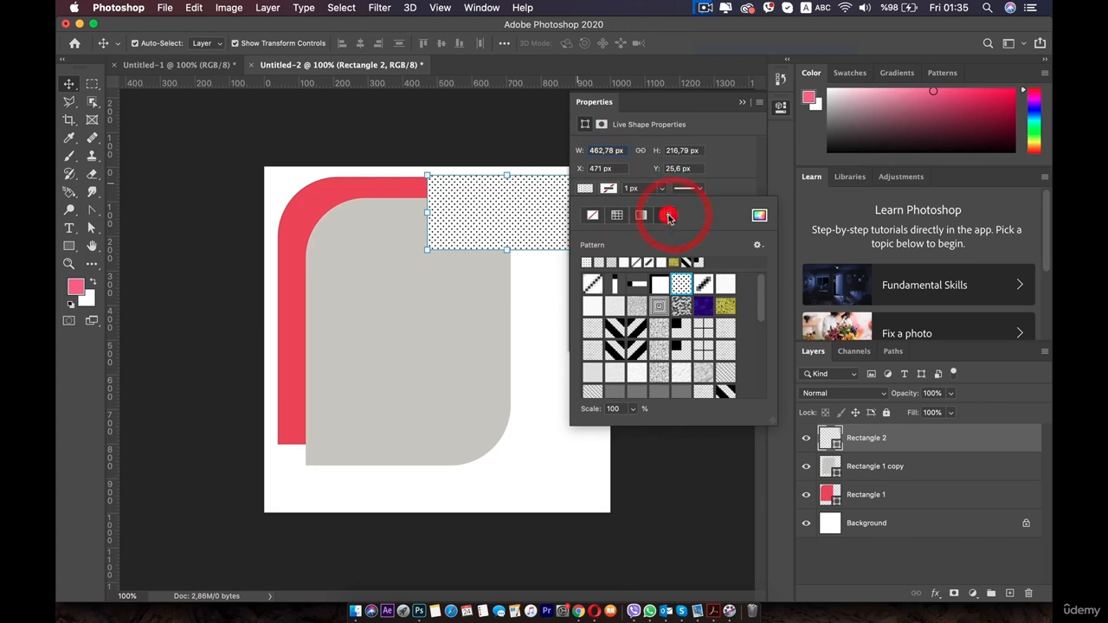
left_click(633, 411)
left_click(646, 425)
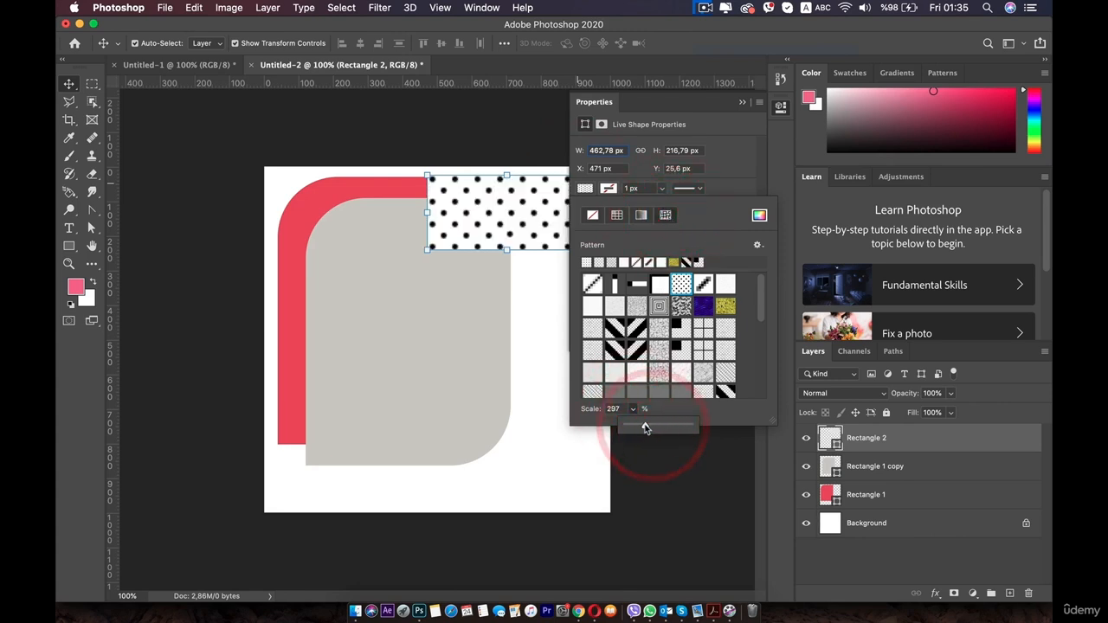
left_click_drag(646, 425, 640, 425)
left_click(527, 211)
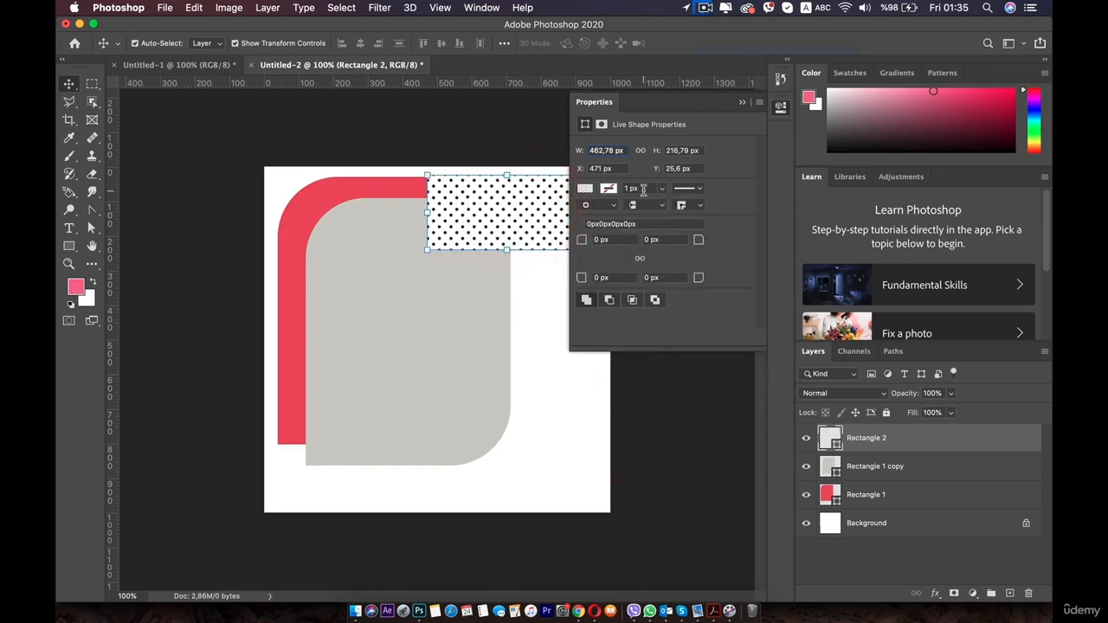
left_click(779, 108)
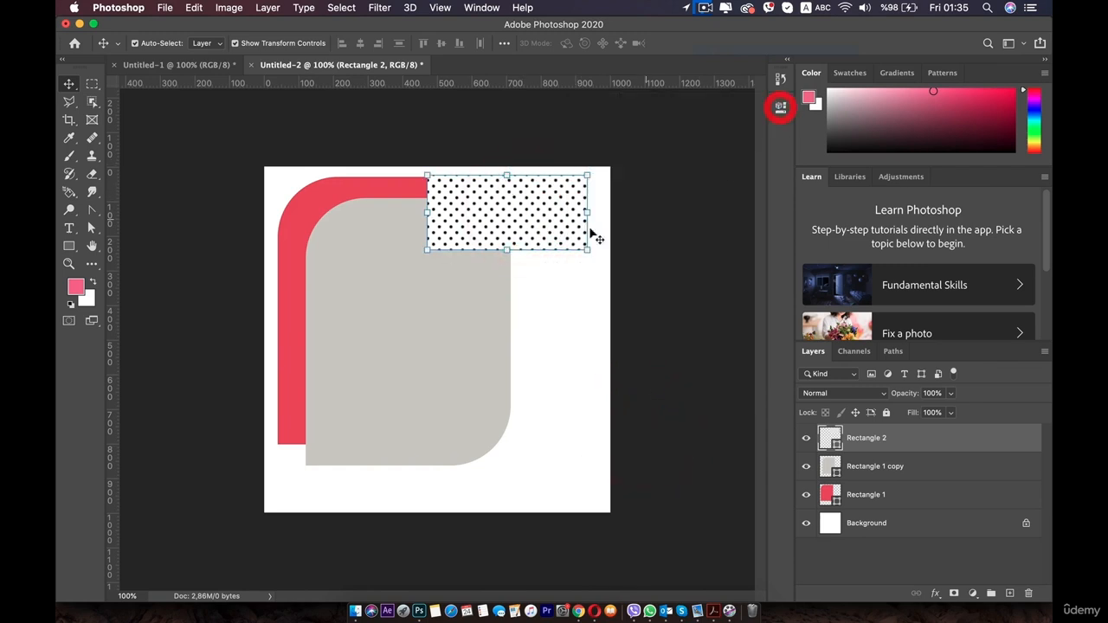
left_click(886, 393)
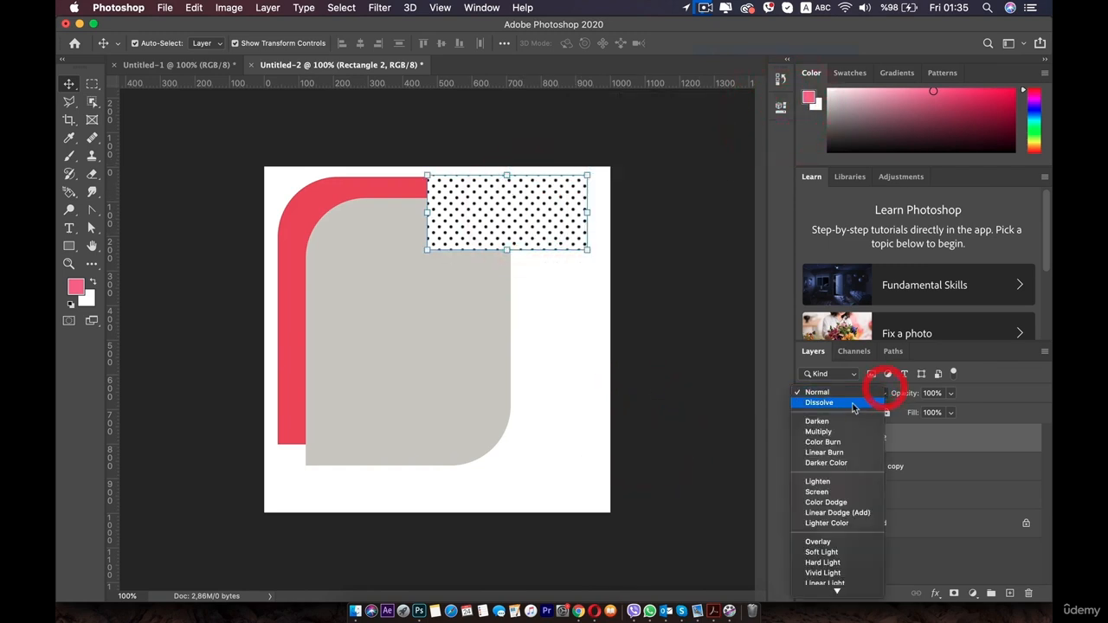
left_click(818, 431)
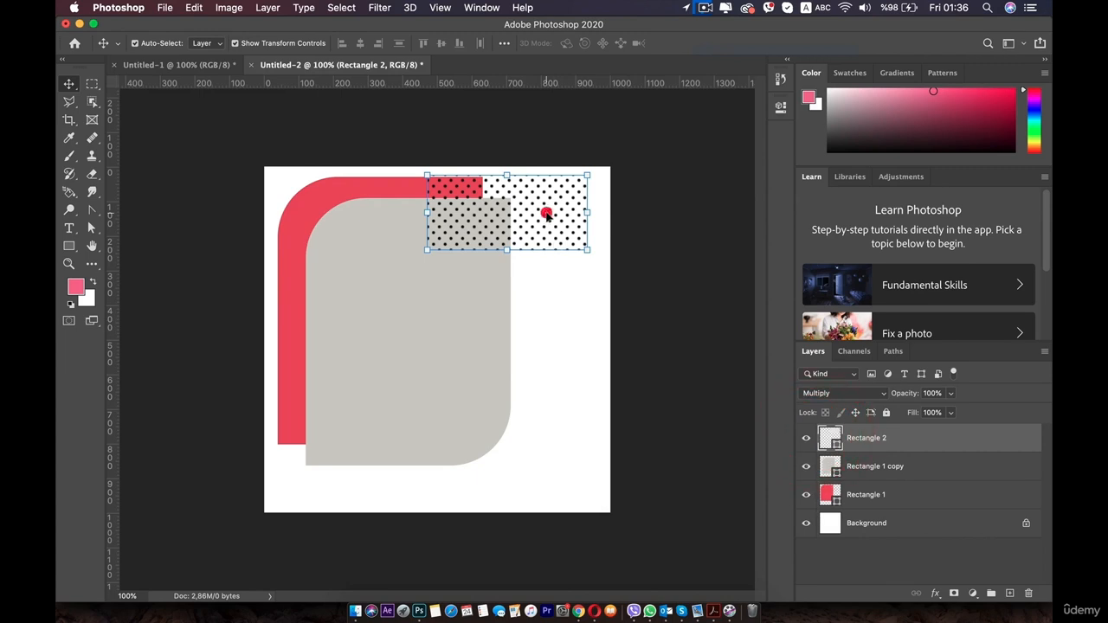
Scale the dotted rectangle down to 84.05% and move it right, close to the canvas's upper-right corner.
key("ctrl+t")
left_click_drag(587, 212, 563, 216)
left_click_drag(494, 210, 527, 215)
double_click(528, 212)
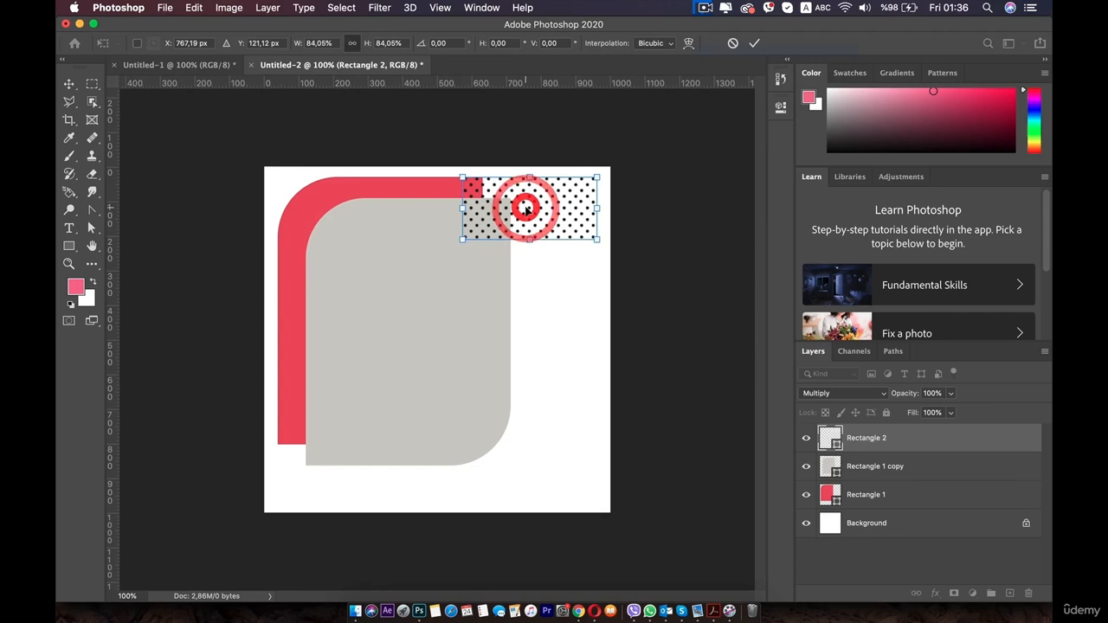
left_click(543, 298)
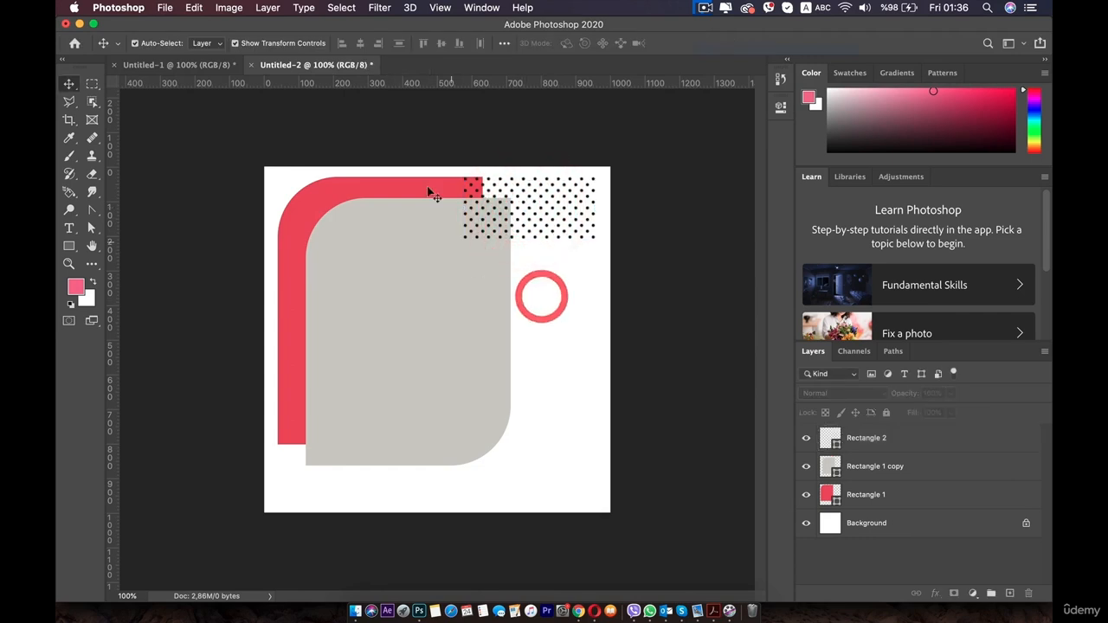
left_click(507, 202)
left_click(692, 372)
Scale the grey and red rounded rectangles down together to about 596 by 792 px near the canvas's upper-left corner.
left_click(481, 389)
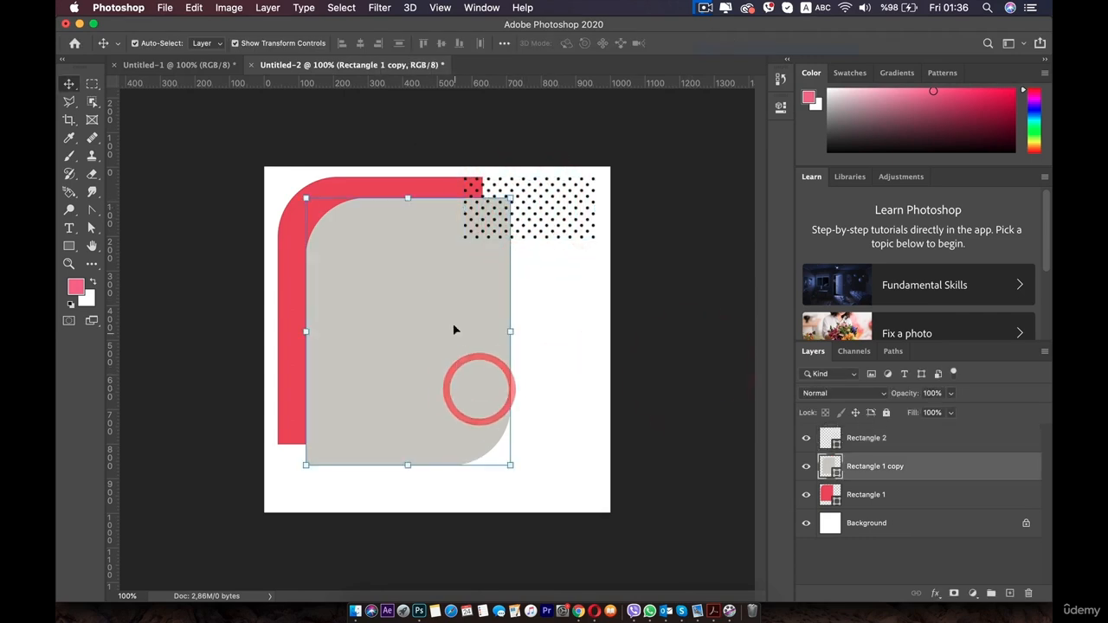
left_click(285, 215, "shift")
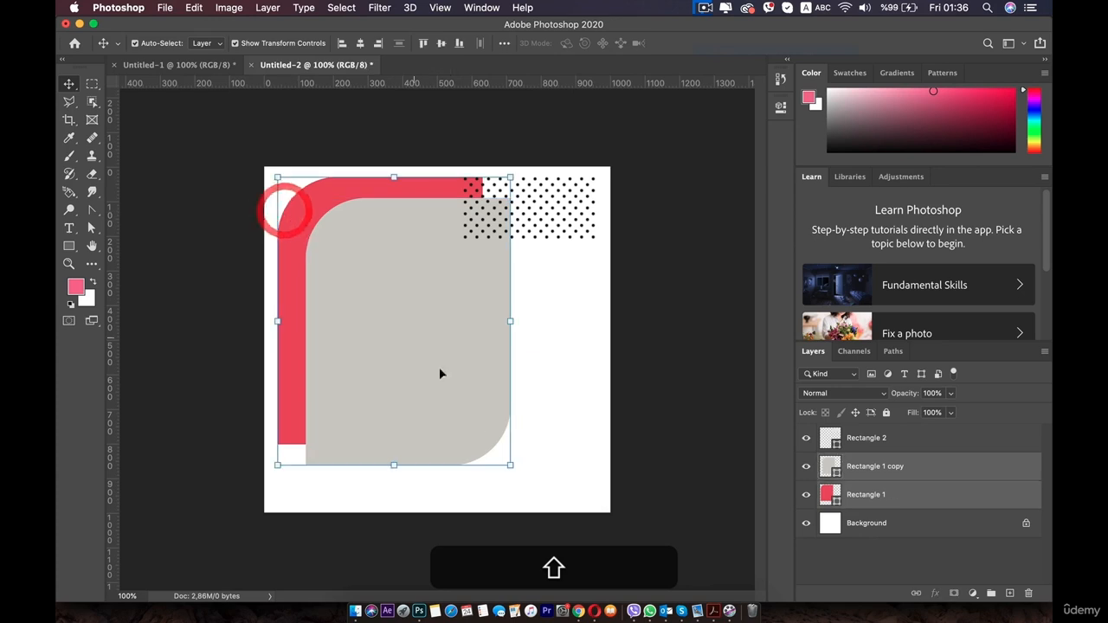
left_click_drag(511, 464, 470, 477)
left_click_drag(499, 319, 430, 316)
double_click(429, 316)
left_click(220, 372)
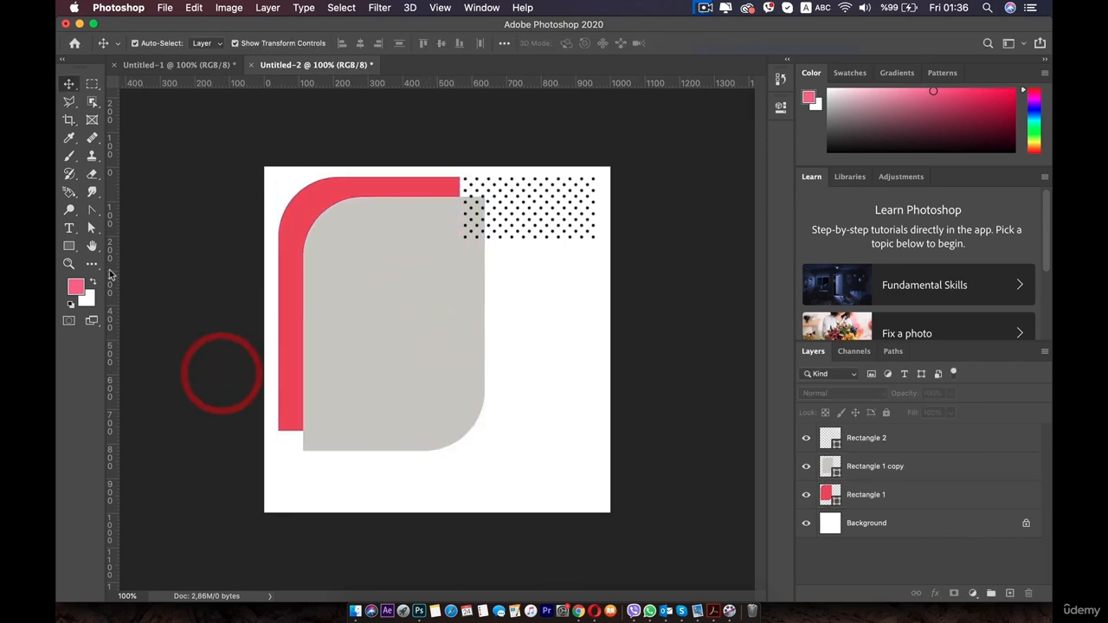
Draw a white rectangle about 784 by 362 px over the canvas's lower-right area and move it to X 303 px, Y 716 px.
left_click(69, 246)
left_click_drag(366, 422, 638, 545)
key("v")
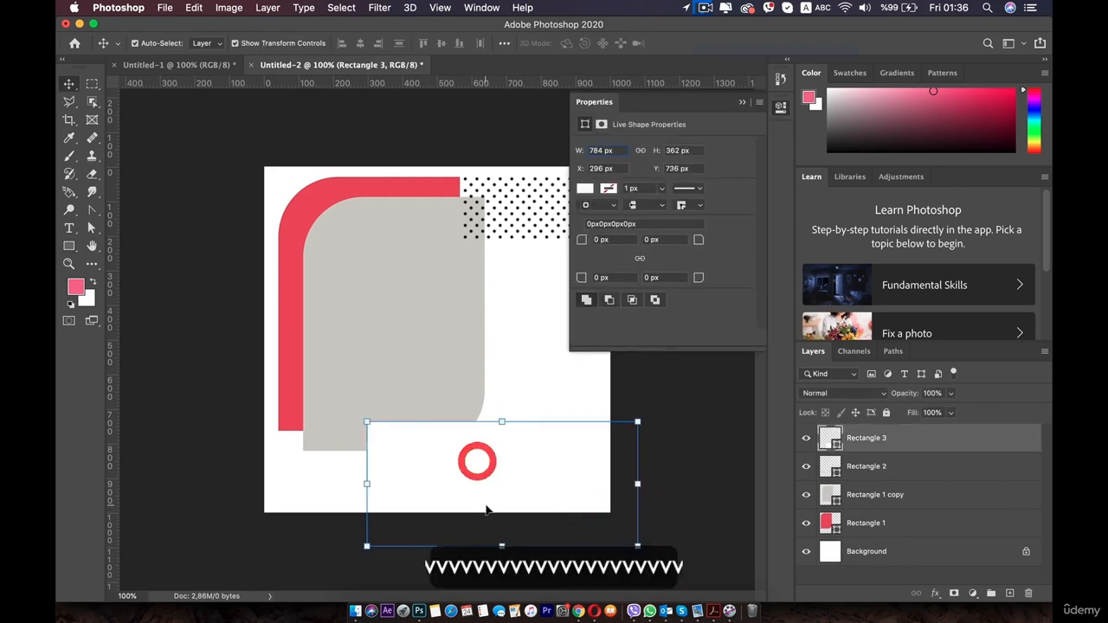
Nudge the grey and red rounded rectangles together right and down to X 80.67 px, Y 60 px.
left_click(386, 324)
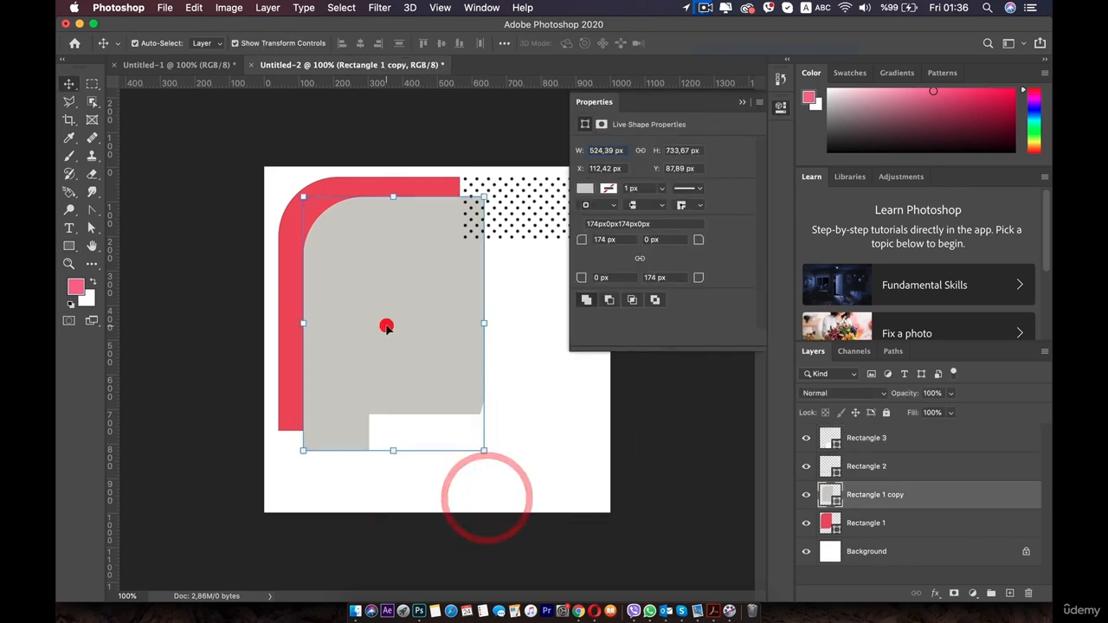
left_click(289, 217, "shift")
key("Down")
key("Down")
key("Down")
key("Down")
key("Down")
key("Down")
key("Down")
key("Down")
key("Down")
key("Down")
key("Down")
key("Down")
key("Down")
key("Down")
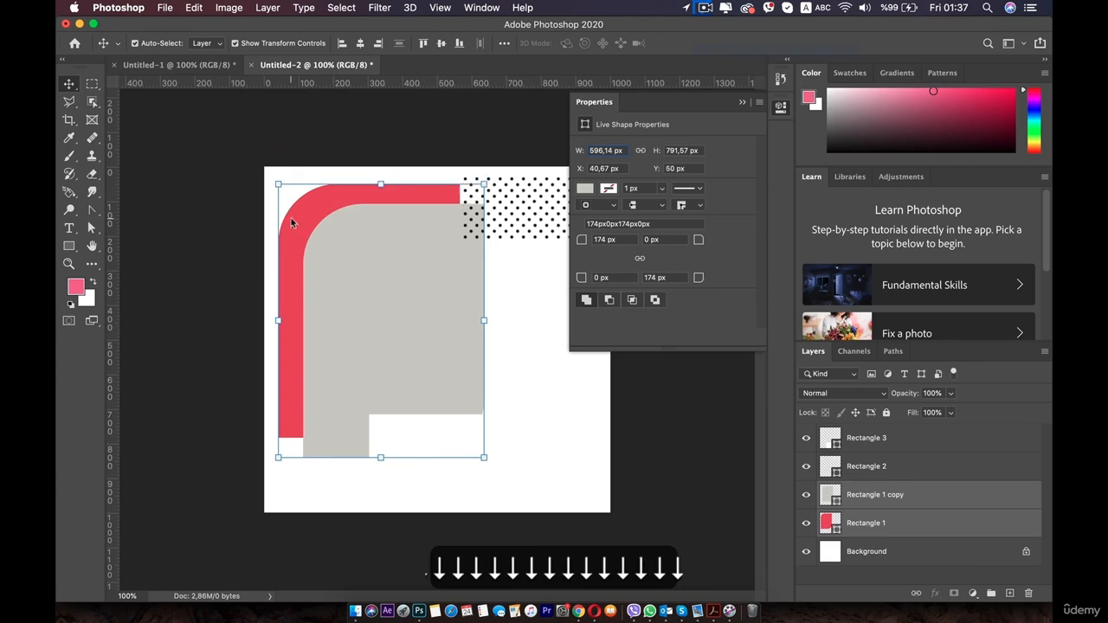
key("Right")
key("Right")
key("Right")
key("Right")
key("Right")
key("Right")
key("Right")
key("Right")
key("Right")
key("Right")
key("Right")
key("Right")
key("Right")
key("Right")
key("Right")
key("Right")
key("Right")
key("Right")
key("Right")
key("Right")
key("Up")
key("Up")
key("Up")
key("Up")
key("Up")
key("Up")
key("Up")
key("Up")
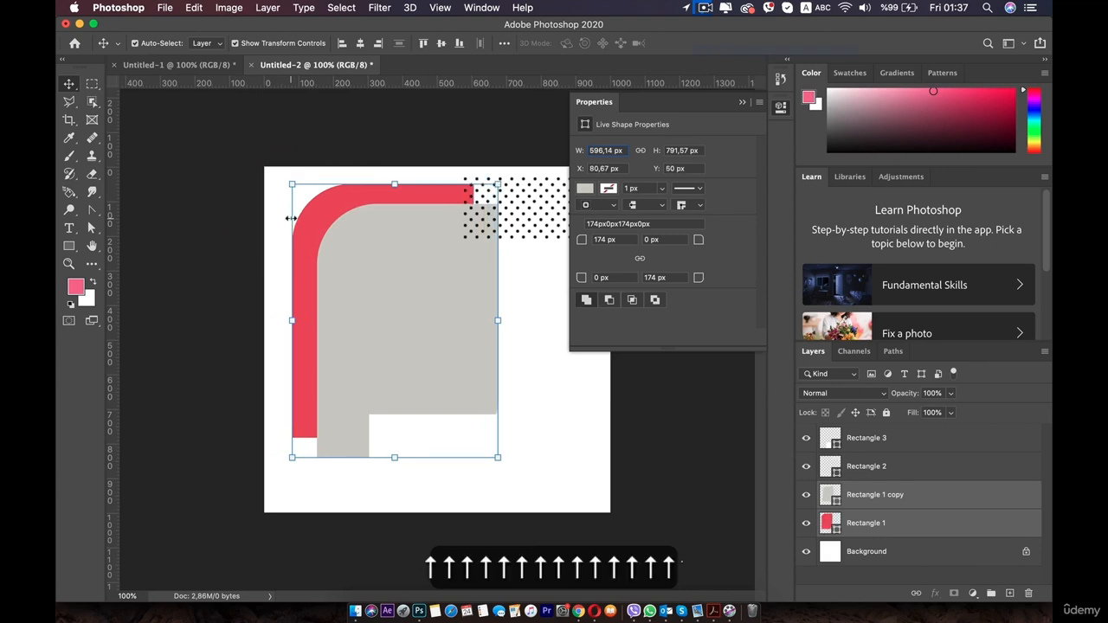
key("Down")
key("Down")
key("Down")
key("Down")
key("Down")
key("Down")
key("Down")
key("Down")
key("Down")
key("Down")
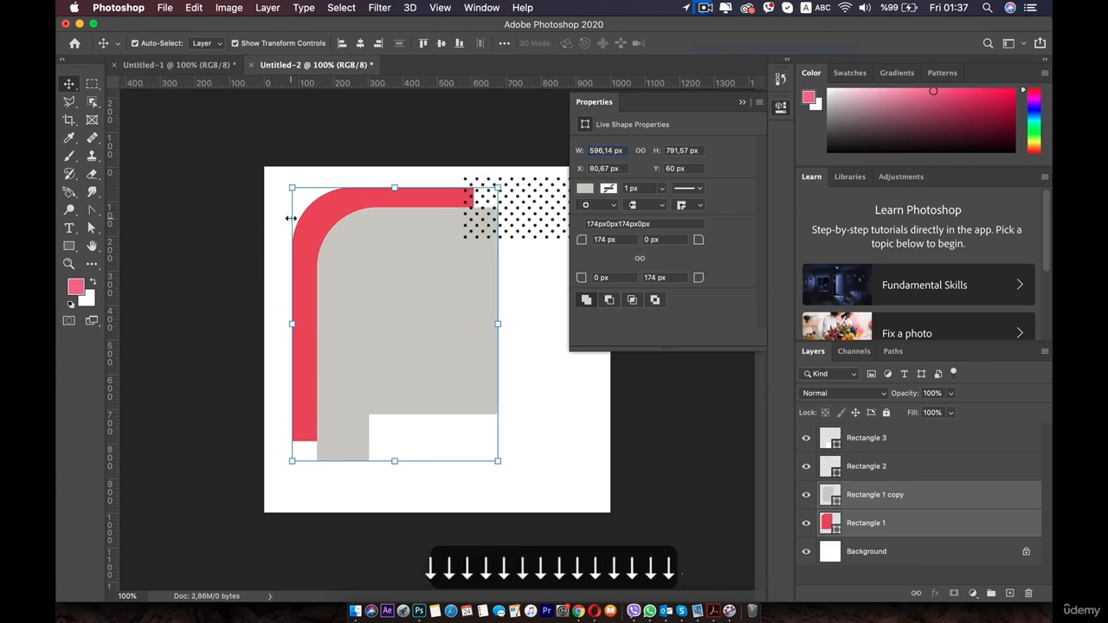
Fill the white rectangle at the canvas's lower right with a solid bright red.
left_click(552, 428)
left_click(584, 189)
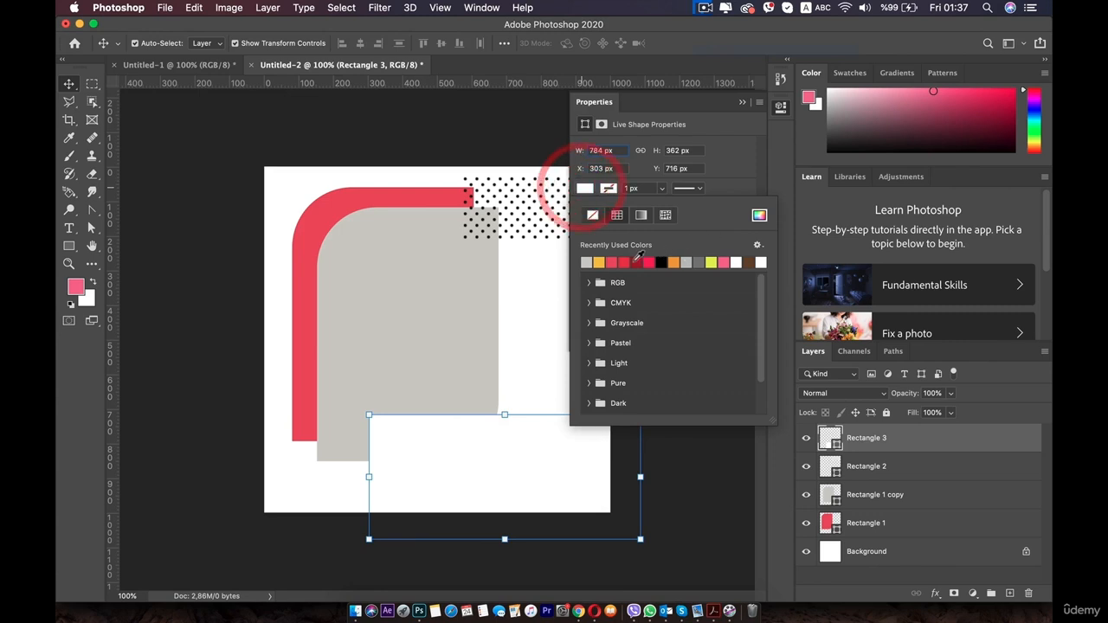
left_click(759, 215)
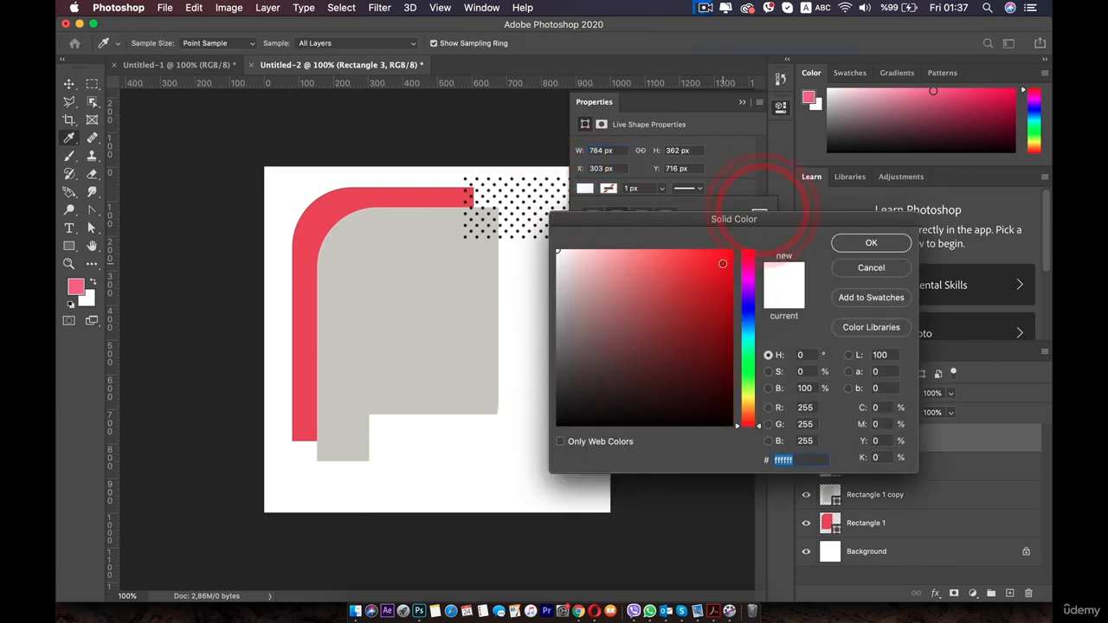
left_click(727, 256)
left_click(870, 244)
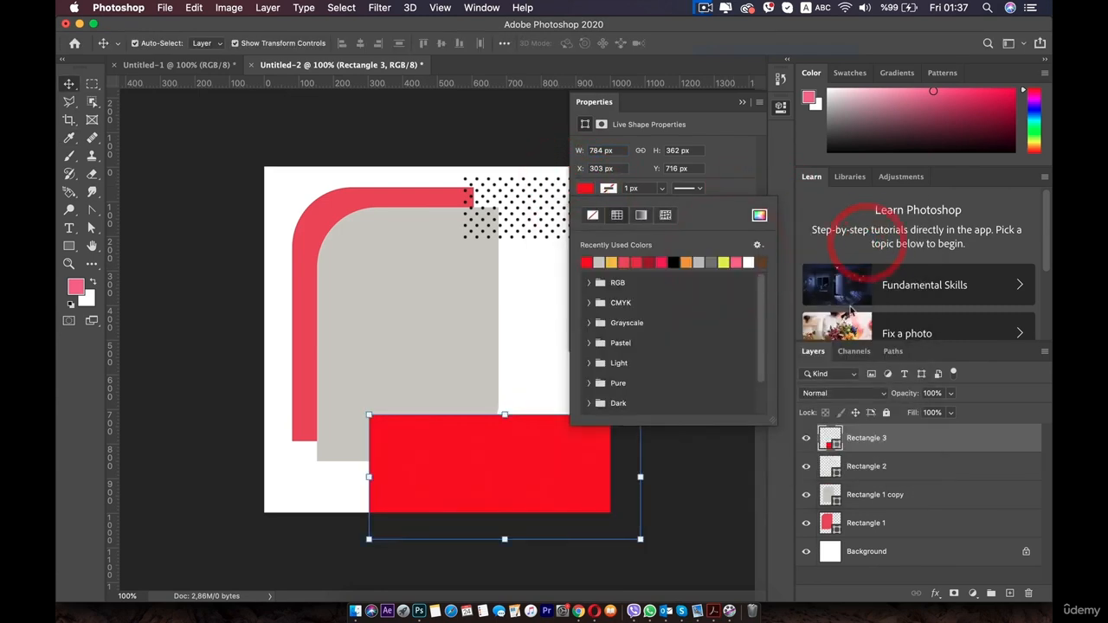
Set the bright red rectangle's blend mode to Linear Burn and its opacity to 87%.
left_click(865, 394)
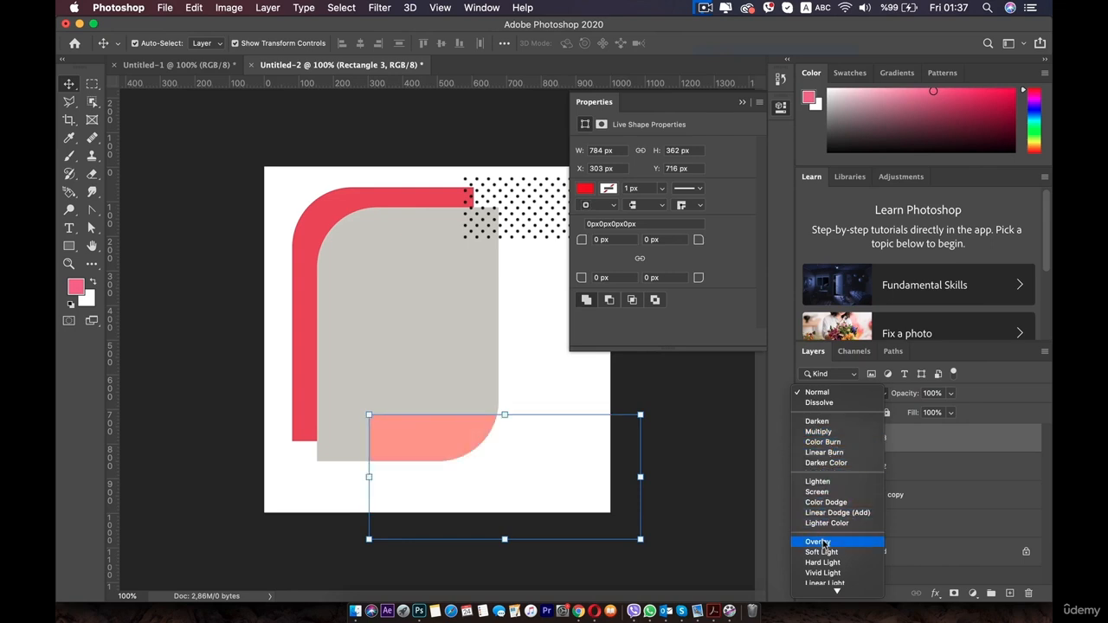
scroll(820, 544, "down", 5)
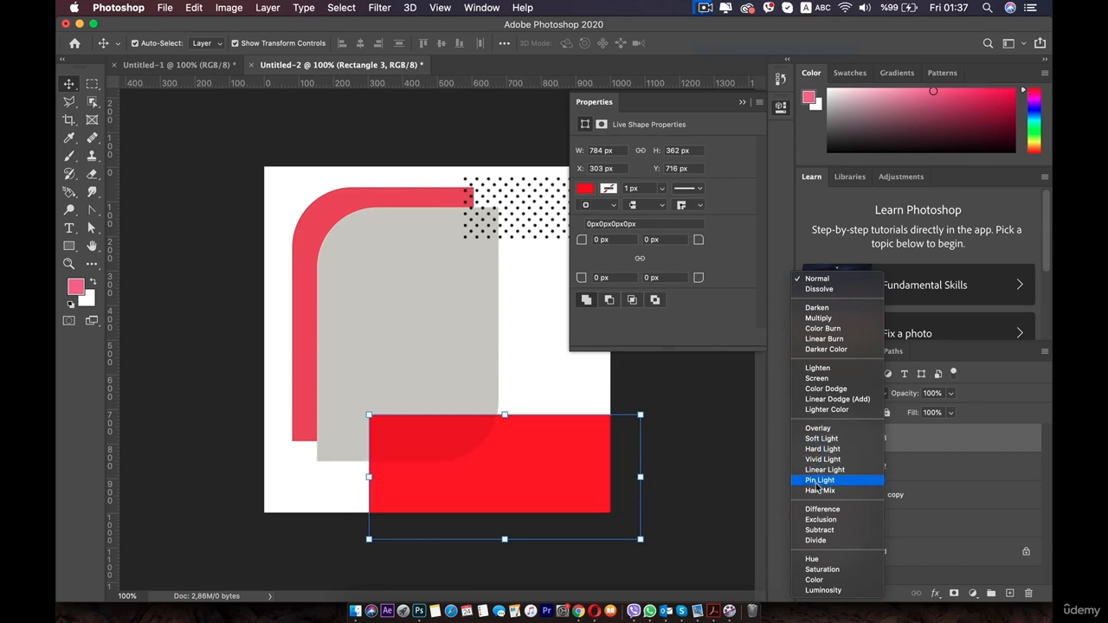
left_click(820, 339)
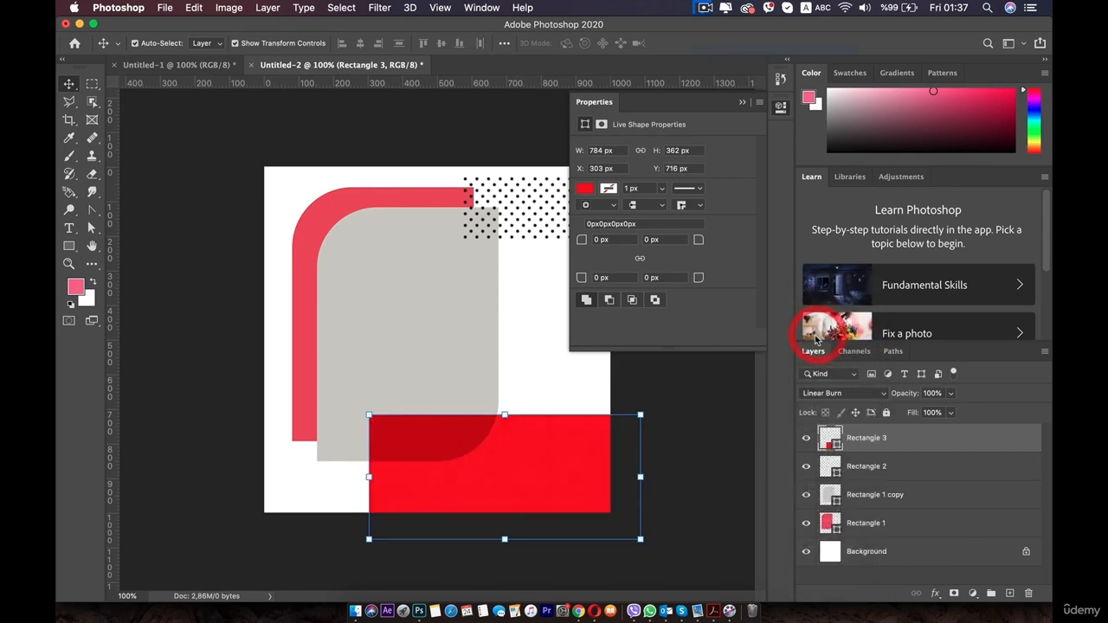
left_click(950, 394)
left_click_drag(928, 414, 943, 409)
left_click(762, 408)
Move the bright red rectangle down to Y 751 px and deselect all shapes.
left_click(528, 425)
left_click(532, 442)
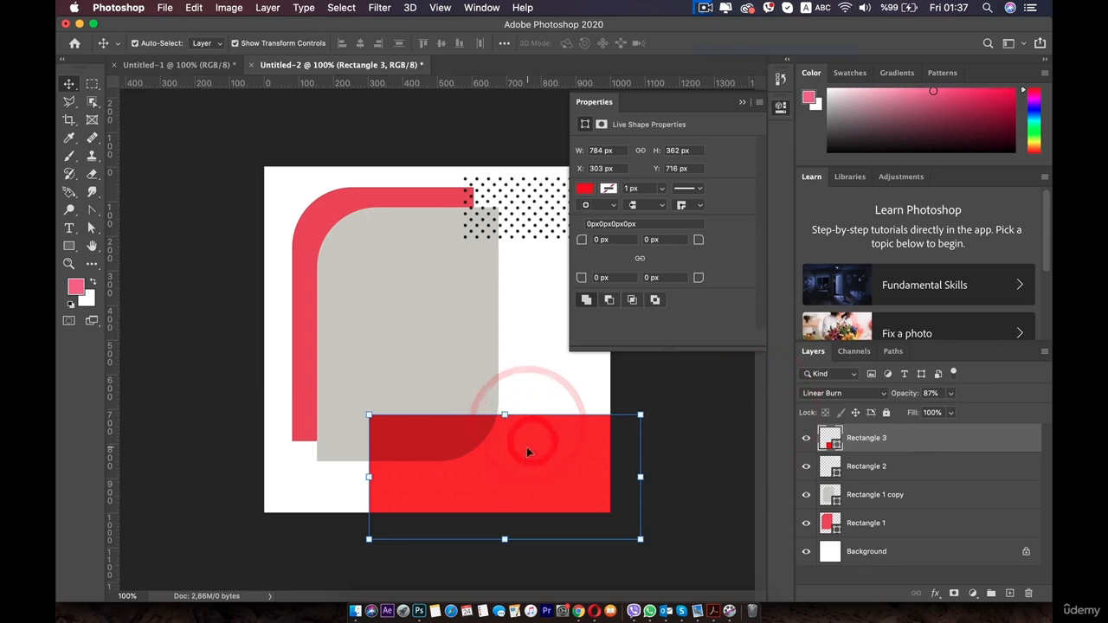
left_click_drag(526, 446, 523, 473)
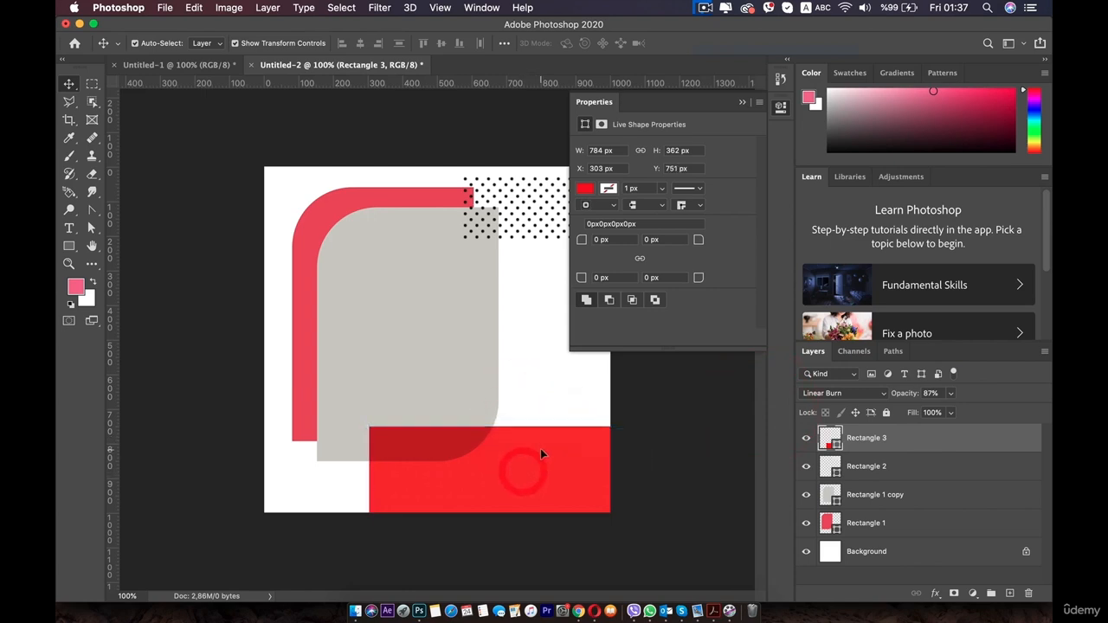
left_click(537, 448)
left_click(780, 106)
left_click(724, 264)
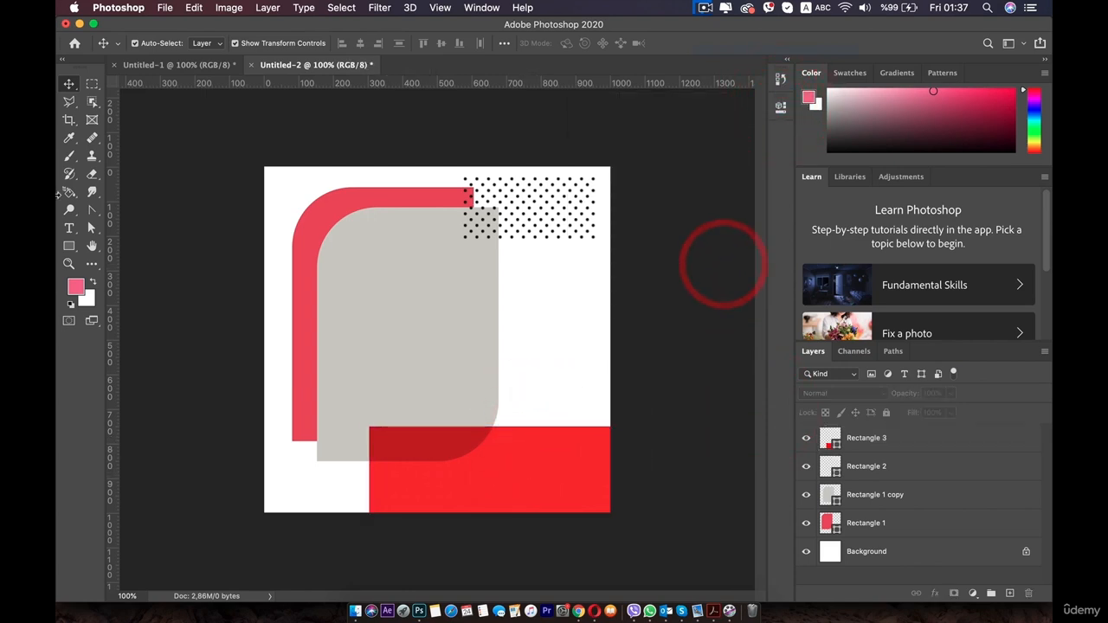
Draw a horizontal rectangle about 912 × 80 px across the canvas's middle and fill it with solid red.
left_click(69, 245)
left_click(139, 243)
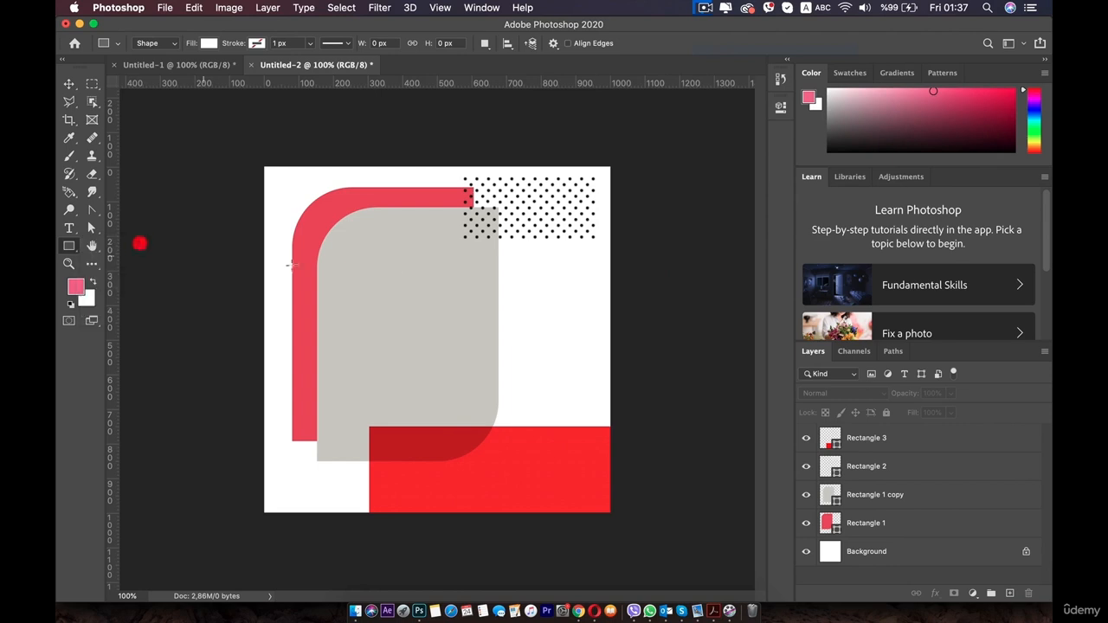
left_click_drag(322, 314, 639, 342)
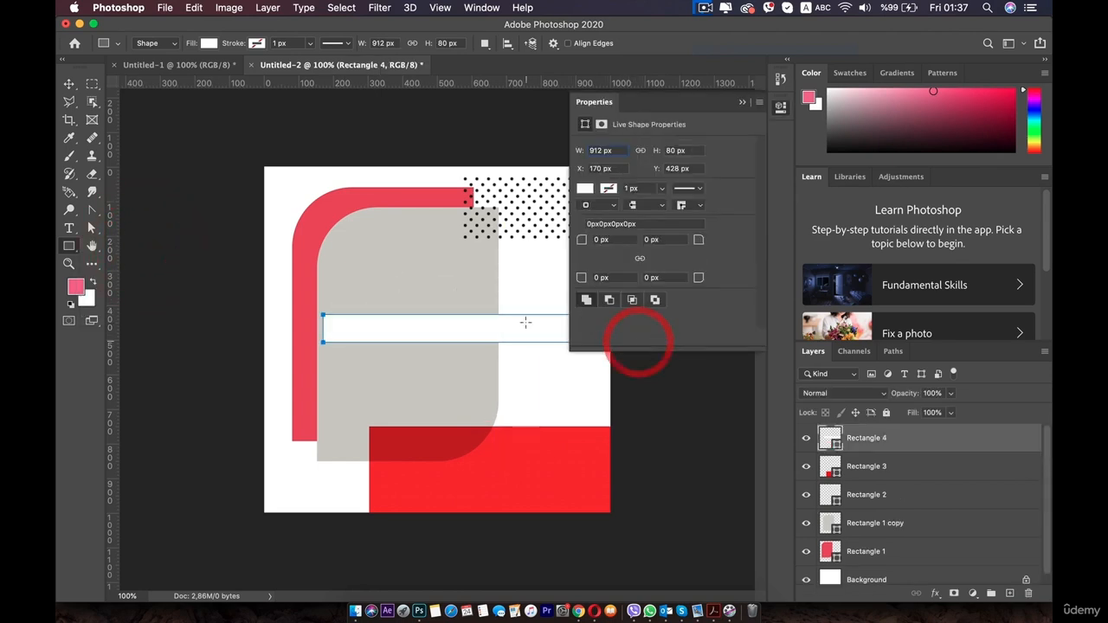
left_click(585, 189)
left_click(587, 262)
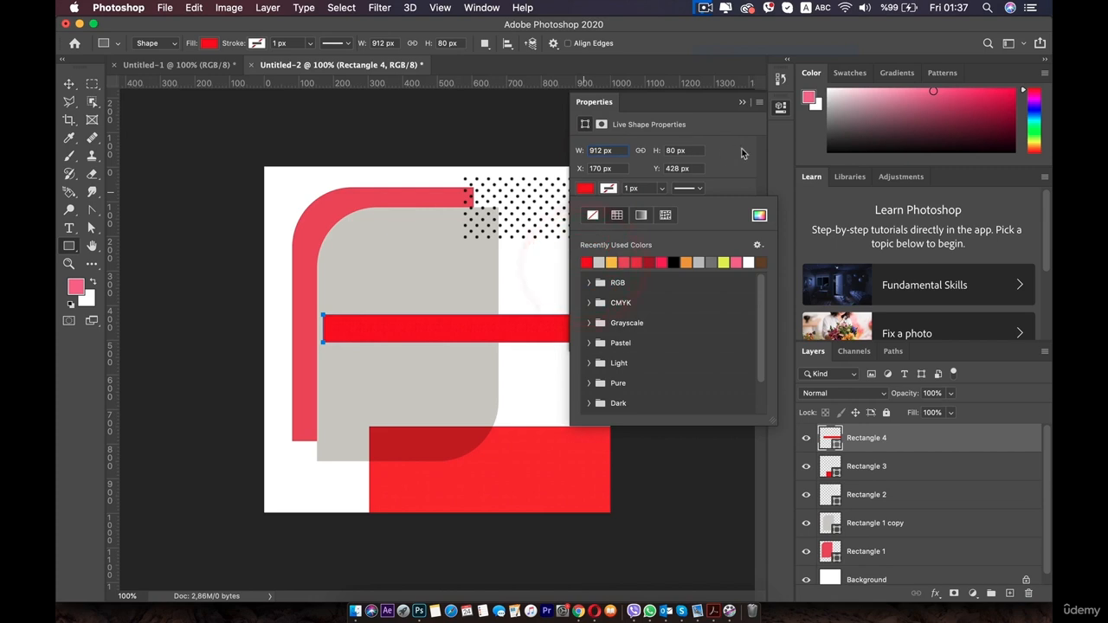
Move the red strip's layer down the stack to directly above the Background layer.
left_click(69, 84)
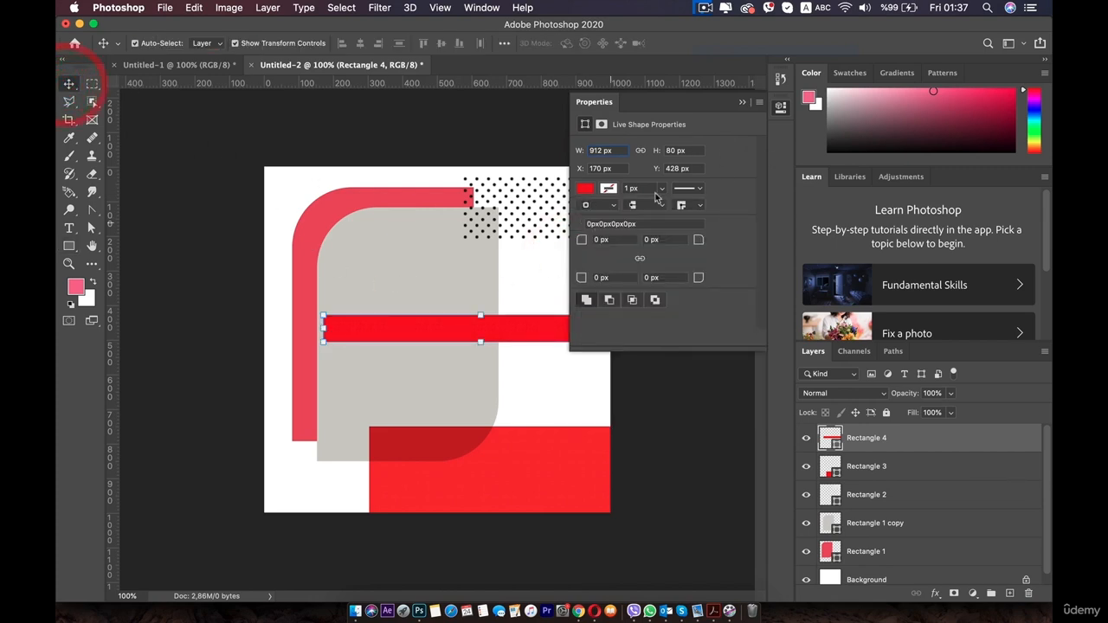
left_click(778, 110)
left_click_drag(841, 440, 846, 554)
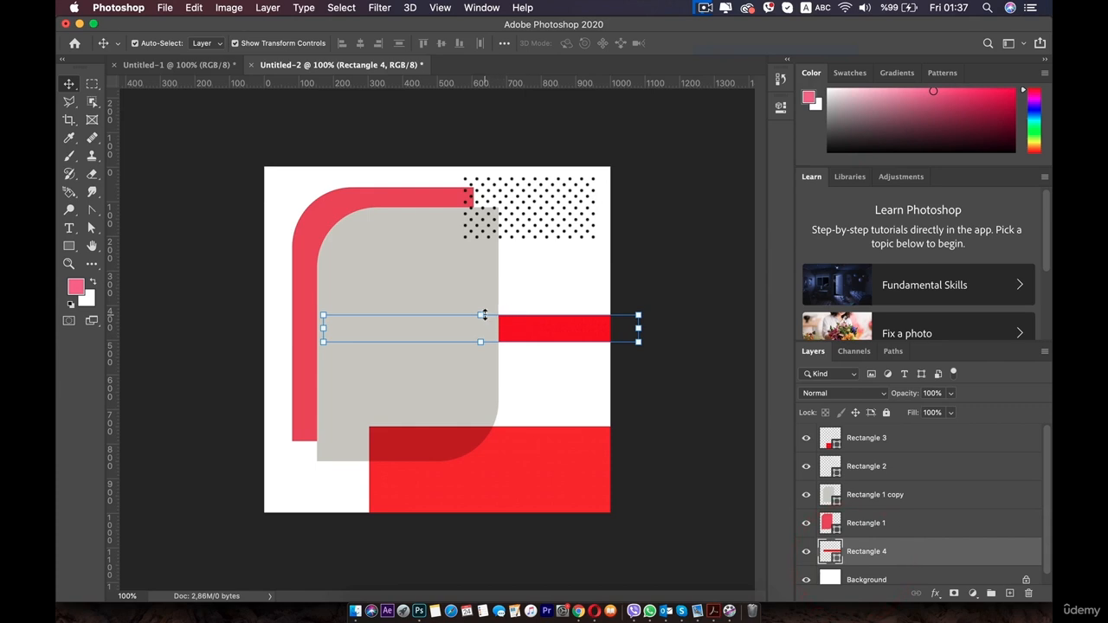
Duplicate the red strip, flatten the copy into a thin line just above the original, and deselect all shapes.
mouse_move(484, 316)
left_mouse_down()
mouse_move(483, 325)
mouse_move(517, 313)
mouse_move(482, 320)
left_mouse_up()
double_click(519, 335)
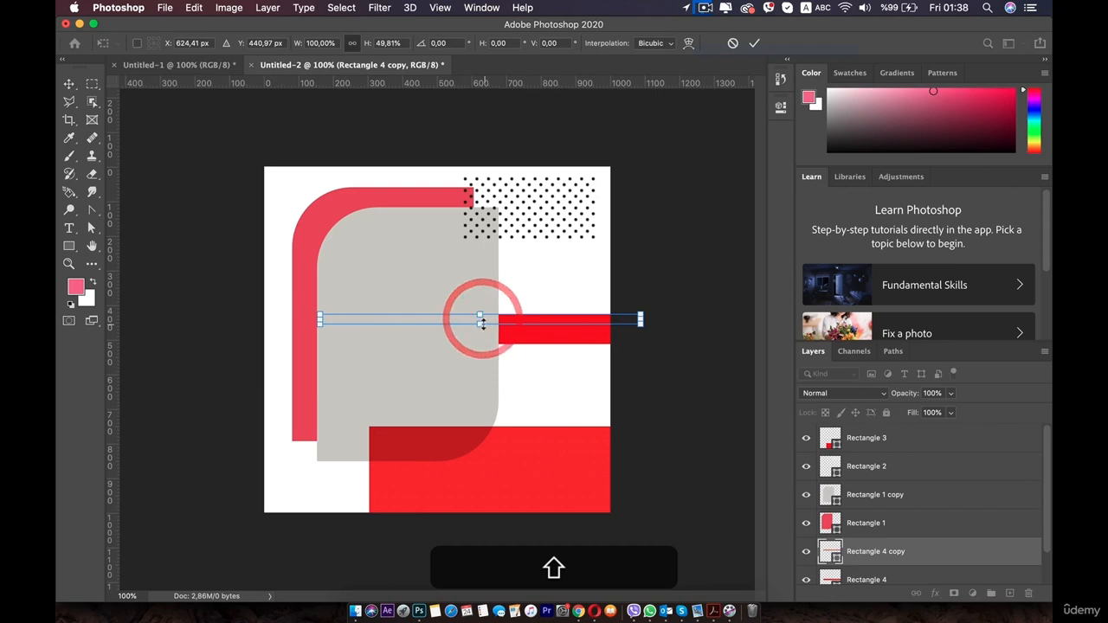
scroll(482, 322, "up", 5)
left_click_drag(522, 290, 568, 305)
scroll(564, 312, "down", 4)
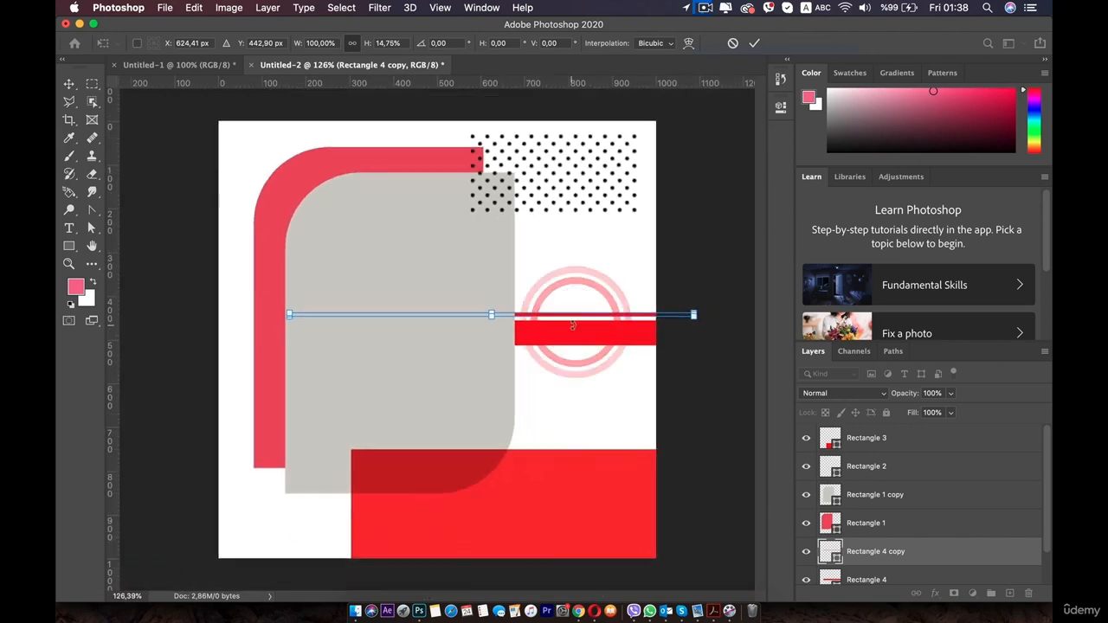
double_click(614, 326)
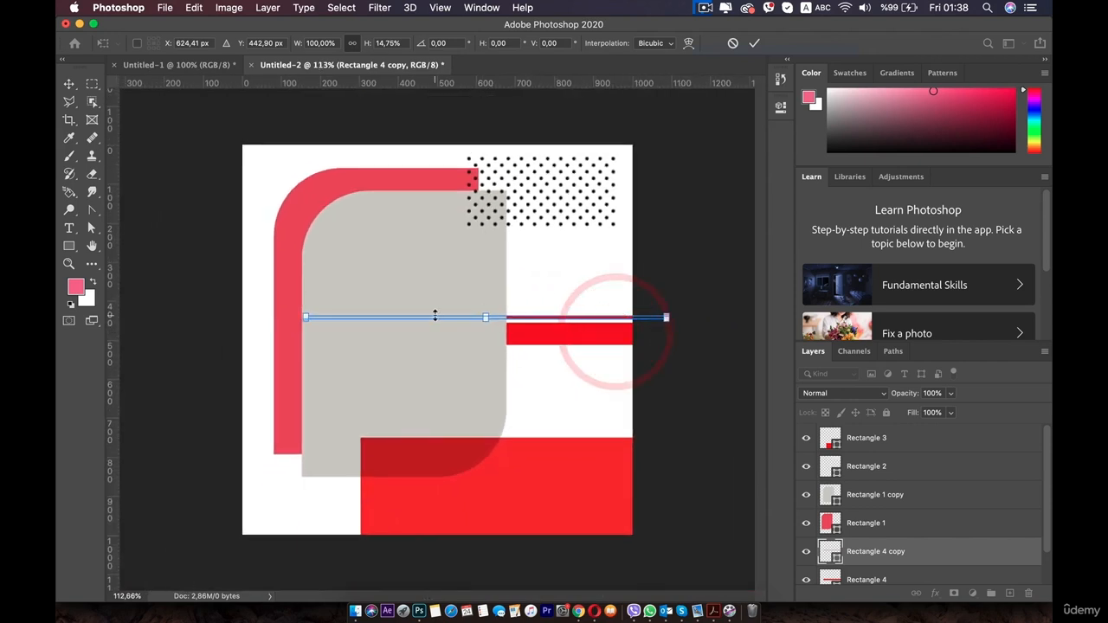
left_click_drag(436, 316, 435, 314)
key("Return")
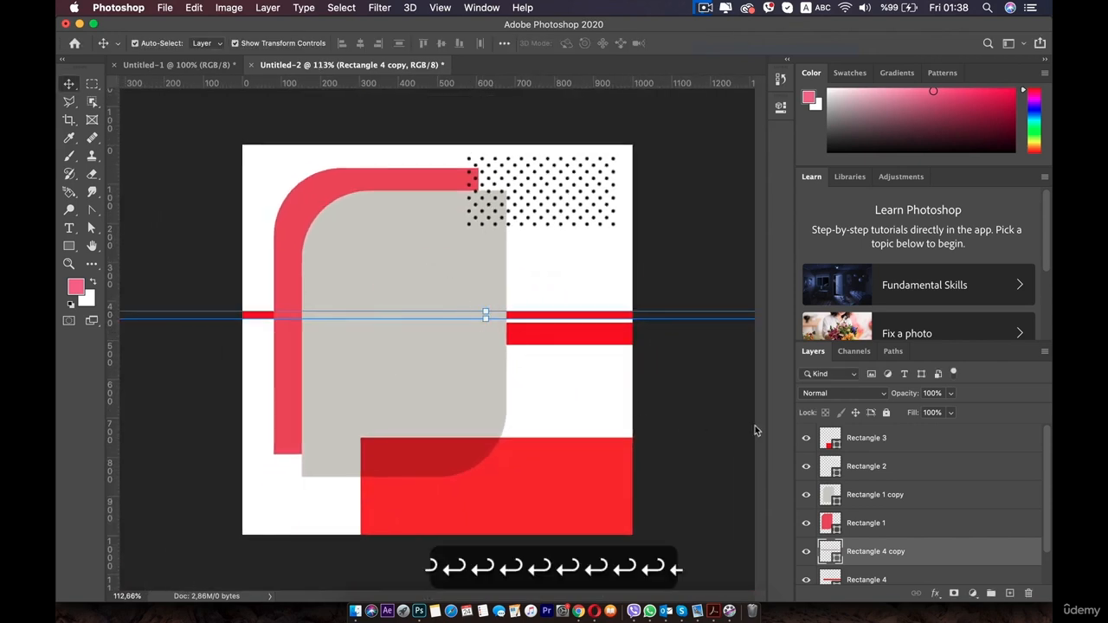
left_click(754, 427)
left_click(681, 374)
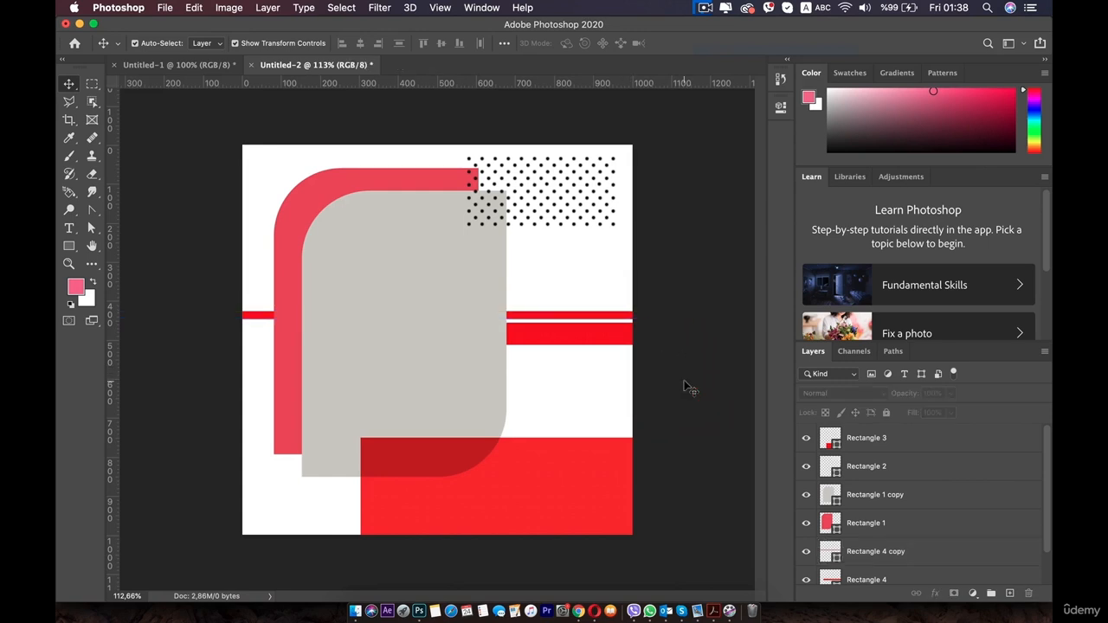
Scale the thin red line from its left end to 59.37% so it starts behind the grey rectangle.
left_click(260, 316)
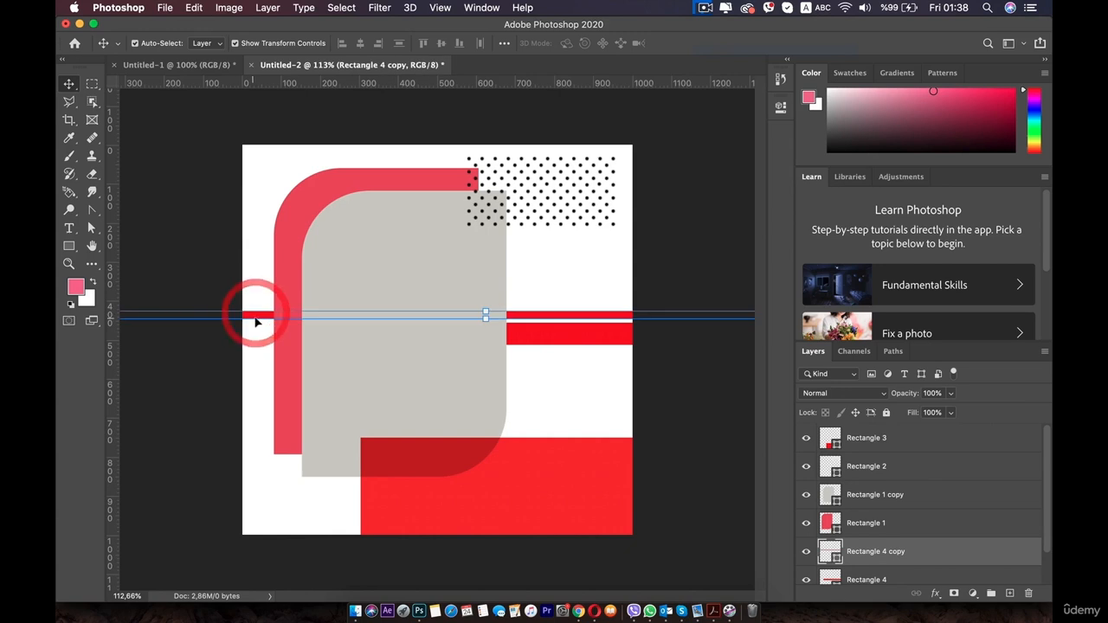
key("super+minus")
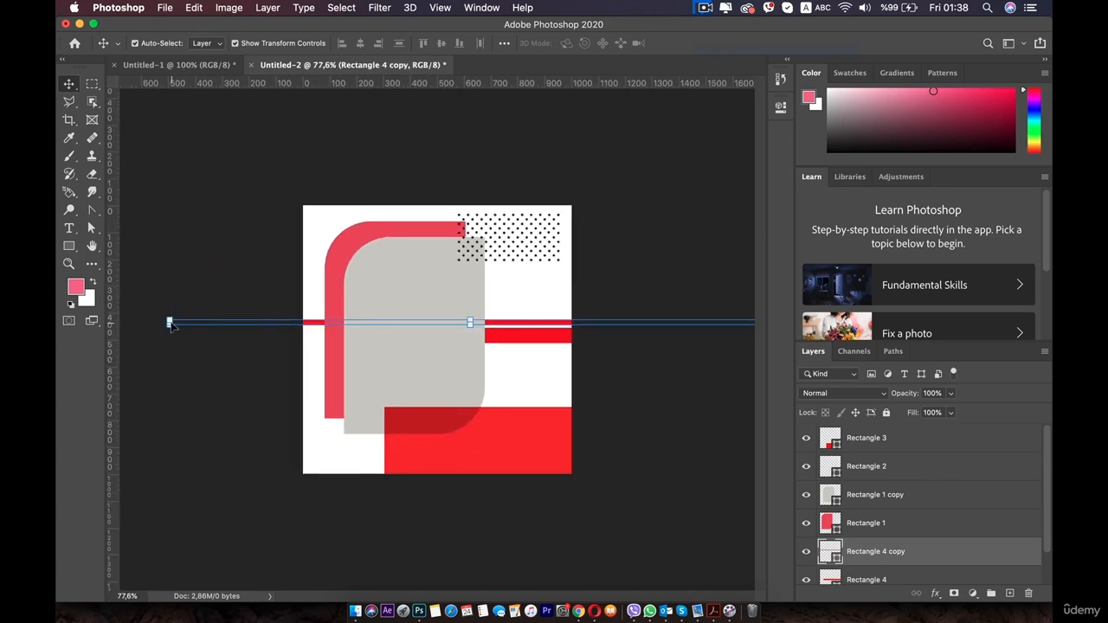
left_click_drag(164, 322, 414, 322)
left_click(537, 334)
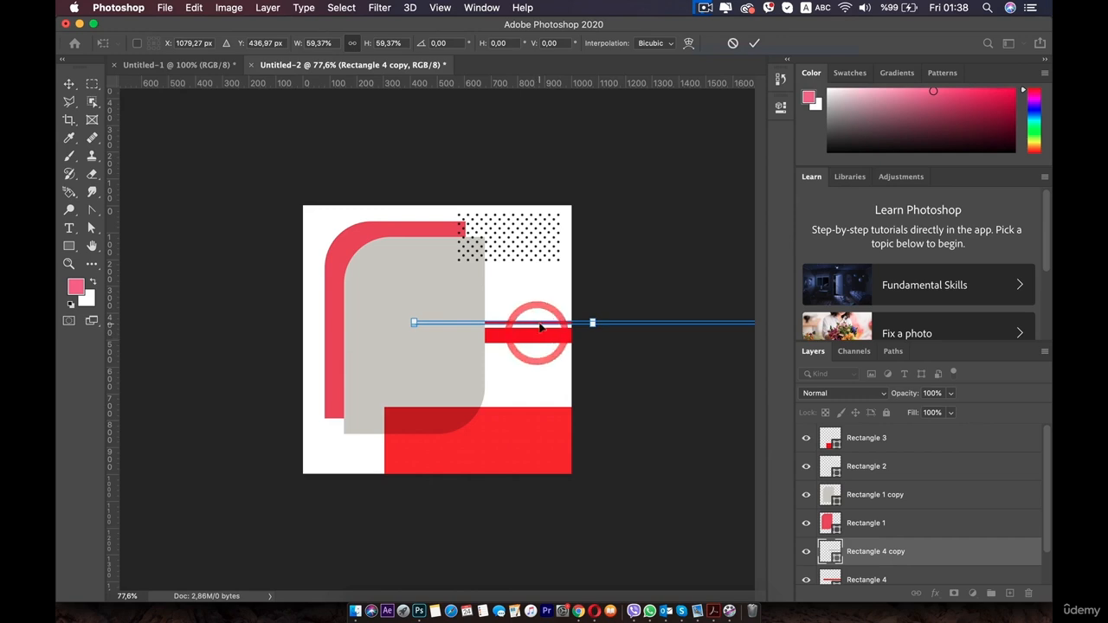
double_click(539, 323)
Select both red strips, nudge them up together, and deselect them.
left_click(542, 338, "shift")
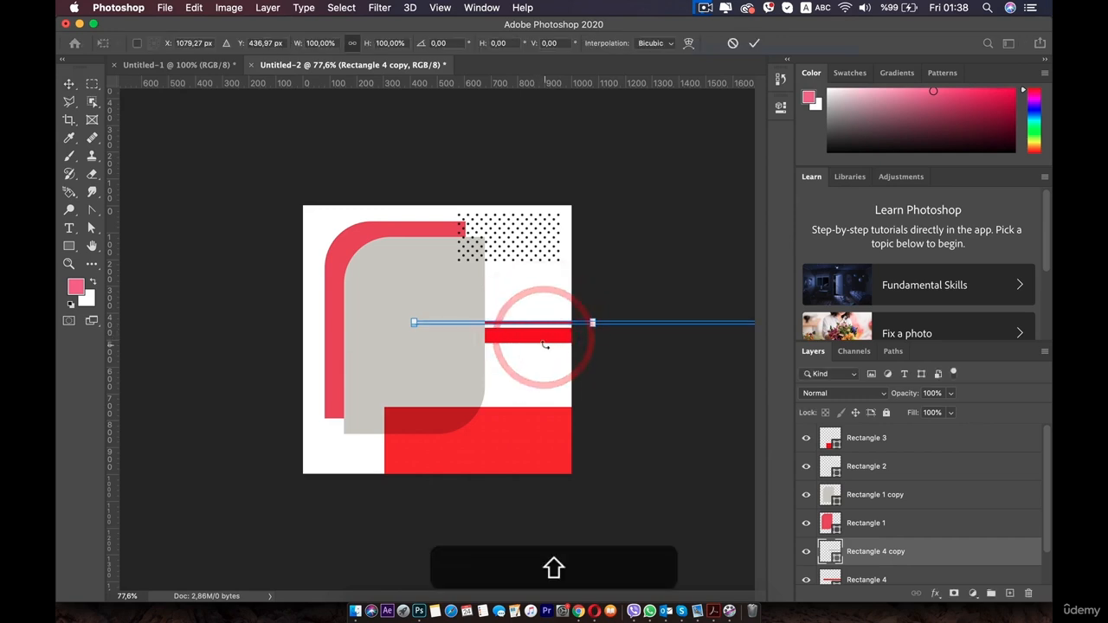
left_click(865, 579, "shift")
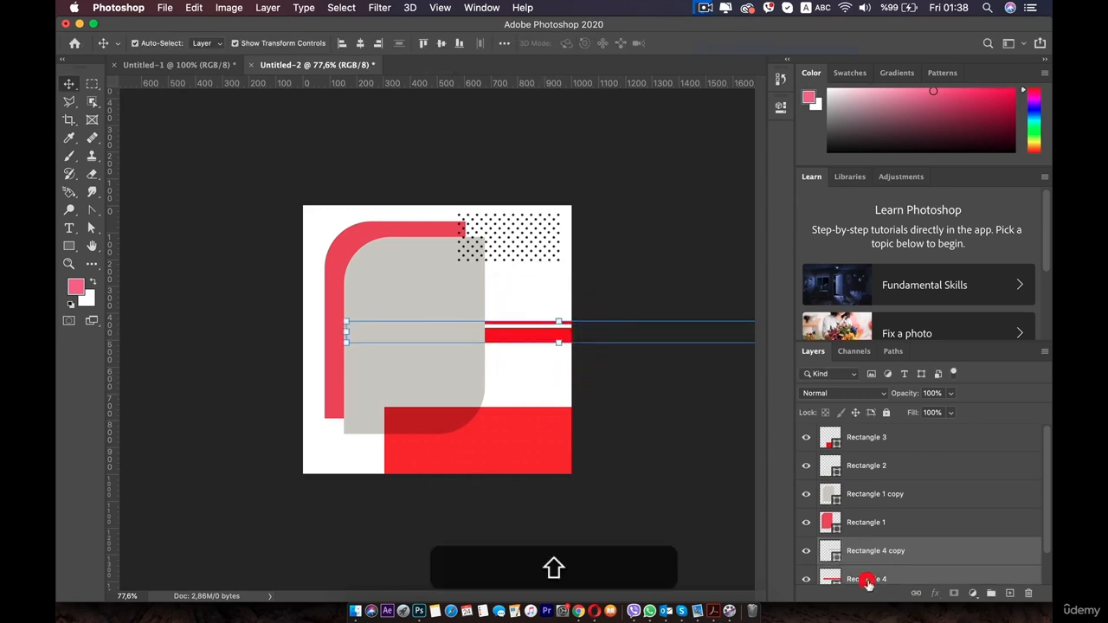
key("shift+Up")
key("shift+Up")
key("shift+Up")
key("shift+Up")
key("shift+Up")
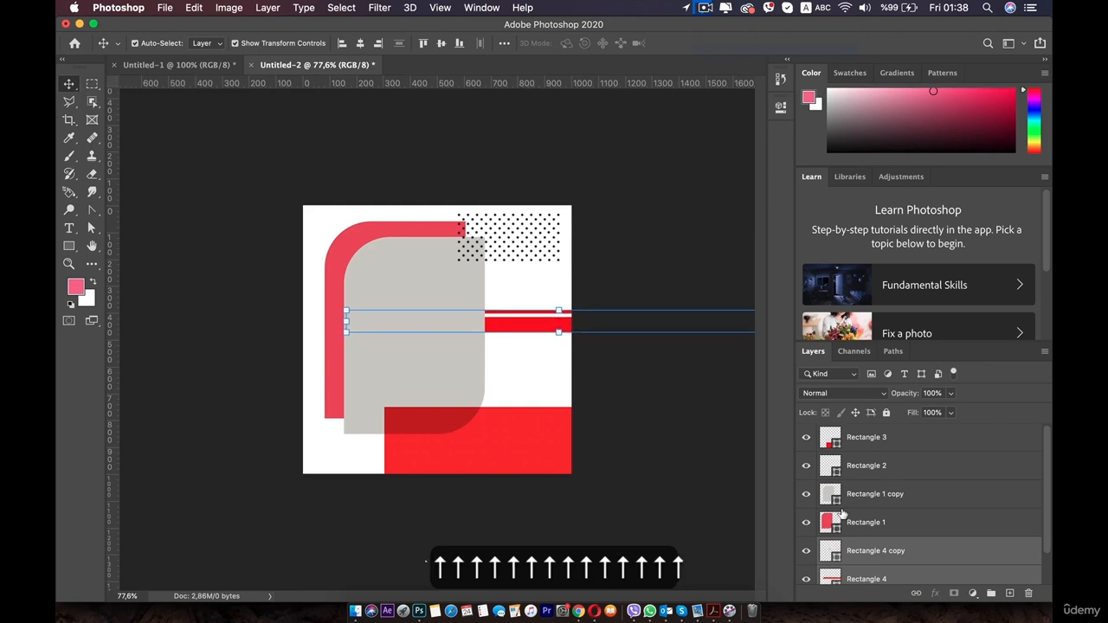
left_click(643, 403)
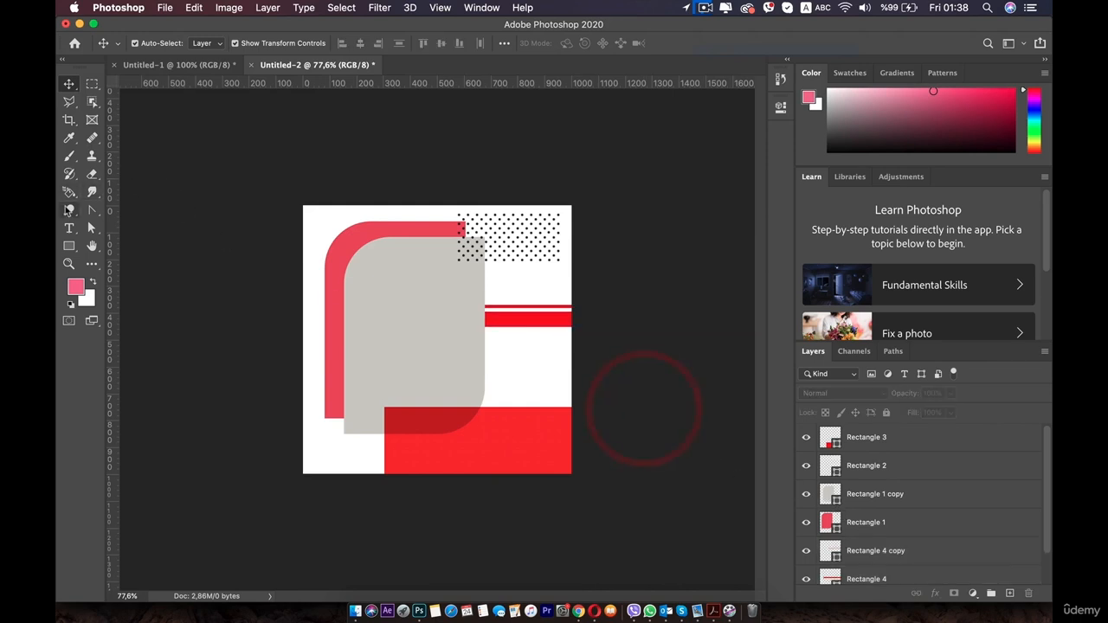
Draw a white rectangle about 515 × 150 px below the red strips, ending at the canvas's right edge.
left_click(68, 258)
left_click(69, 249)
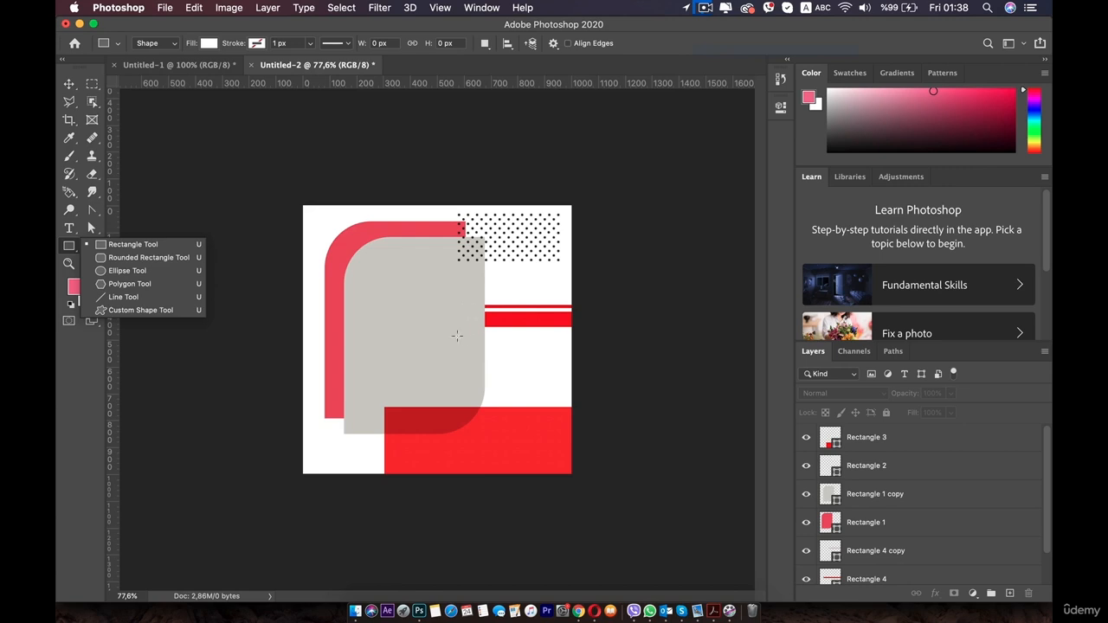
left_click_drag(432, 328, 571, 368)
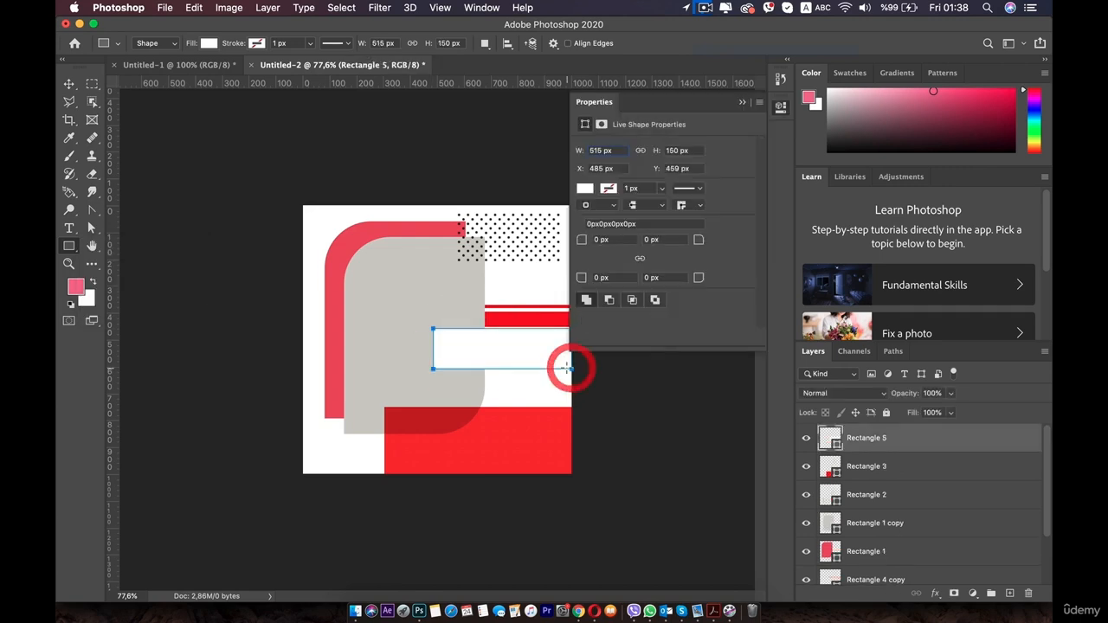
left_click(69, 83)
left_click(145, 188)
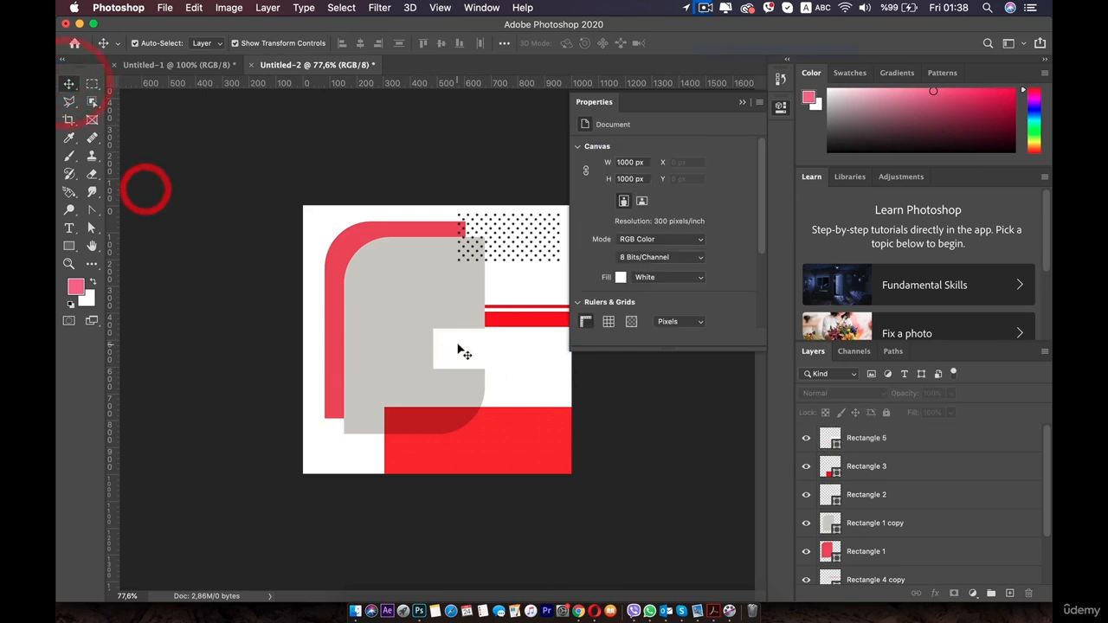
left_click(459, 345)
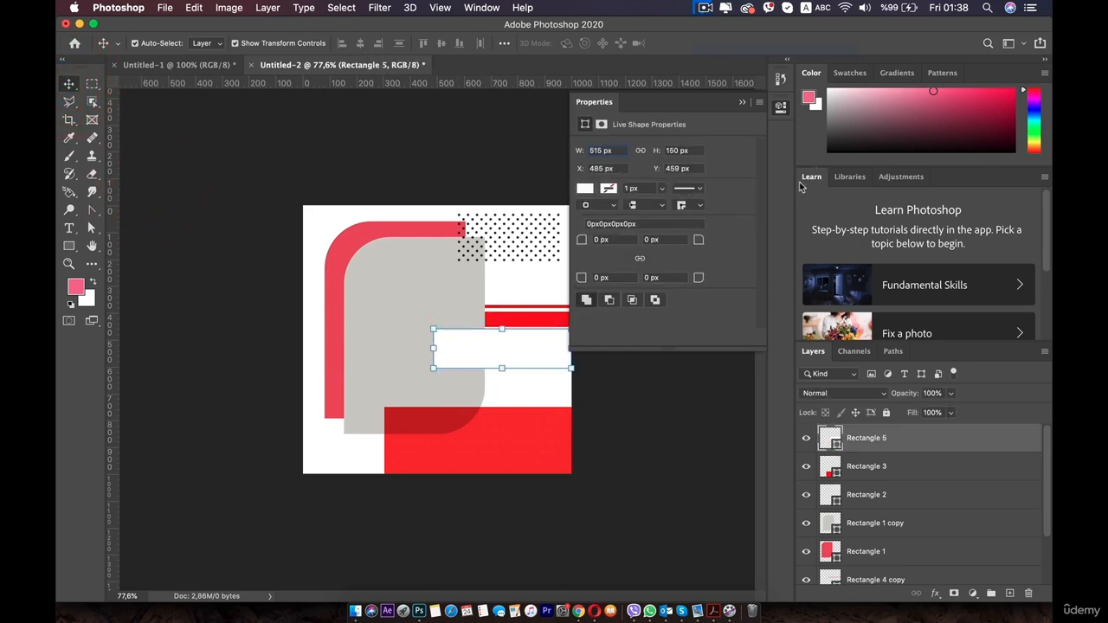
left_click(779, 108)
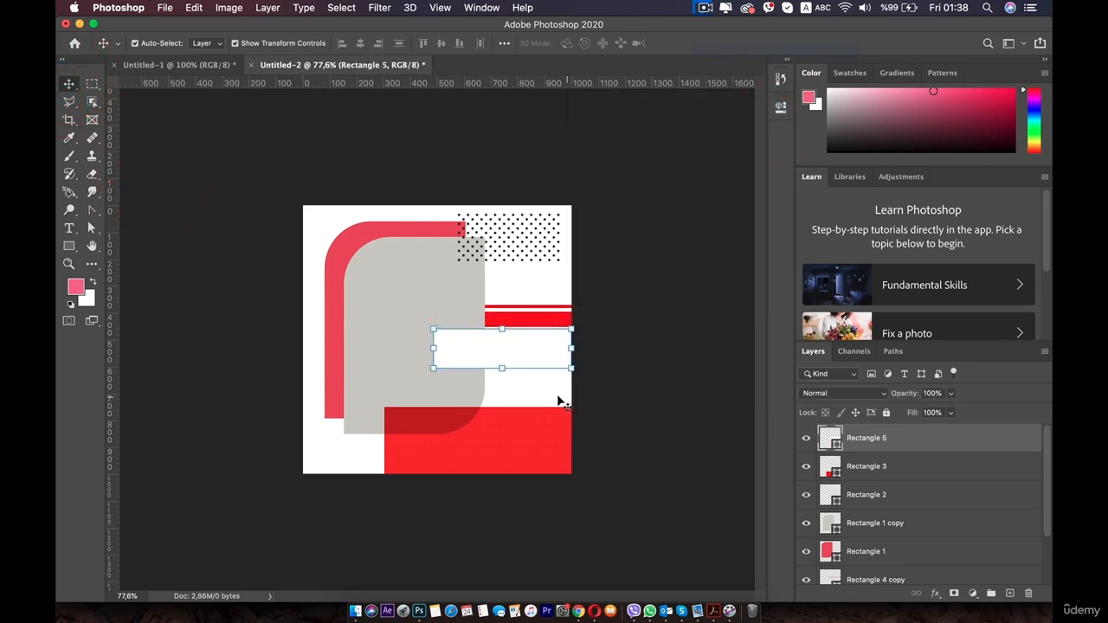
Add a drop shadow with 15% opacity to the white rectangle.
left_click(935, 594)
left_click(961, 570)
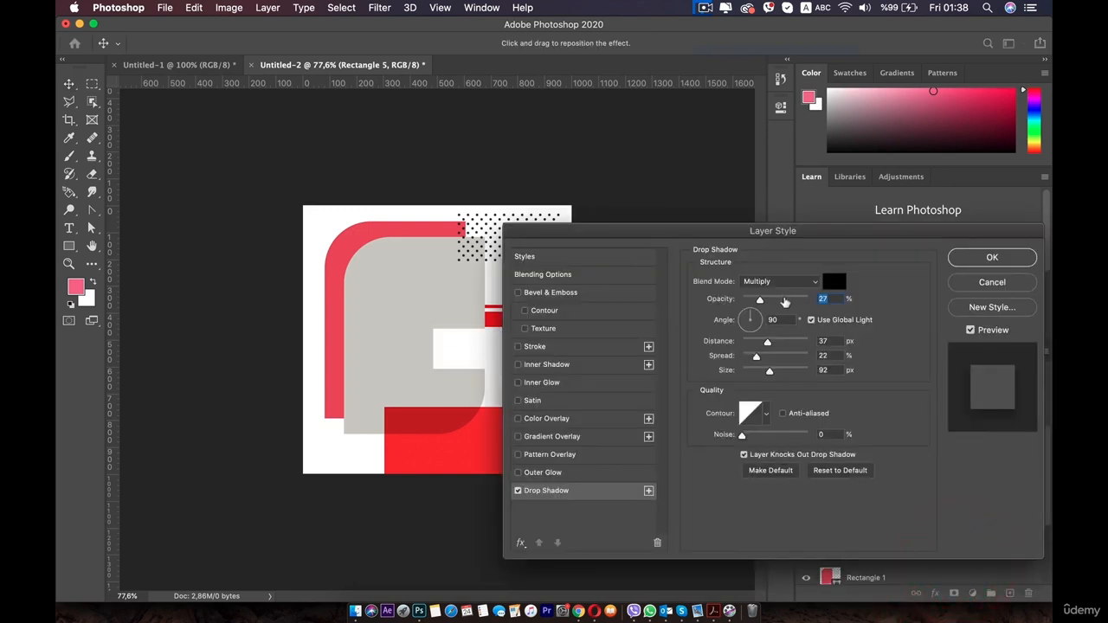
mouse_move(754, 301)
left_mouse_down()
mouse_move(766, 302)
mouse_move(752, 299)
left_mouse_up()
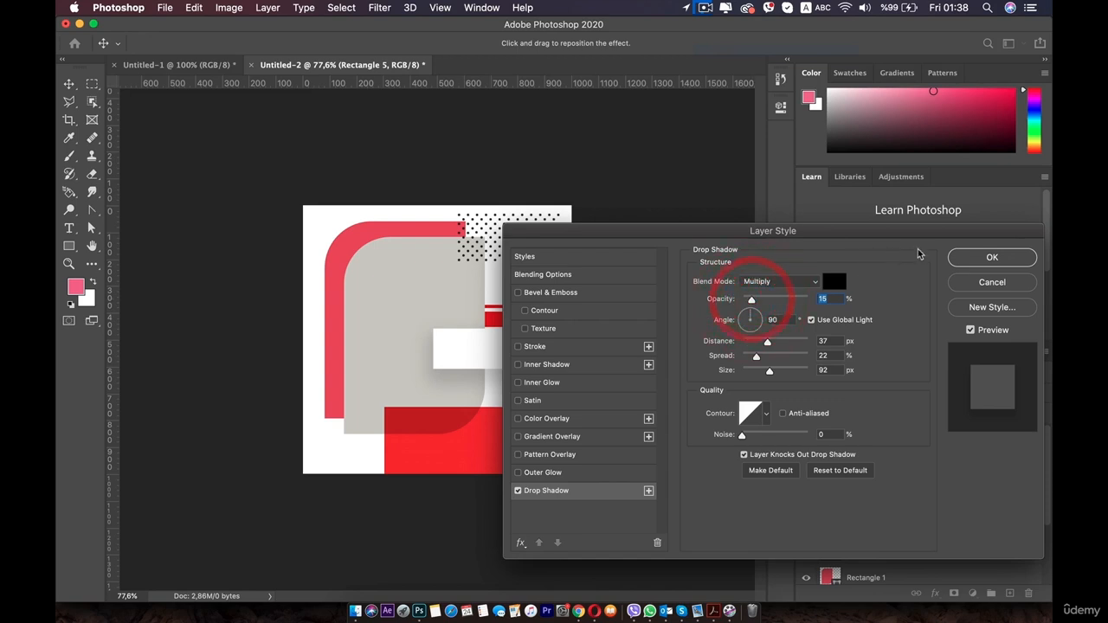
left_click(959, 257)
left_click(279, 341)
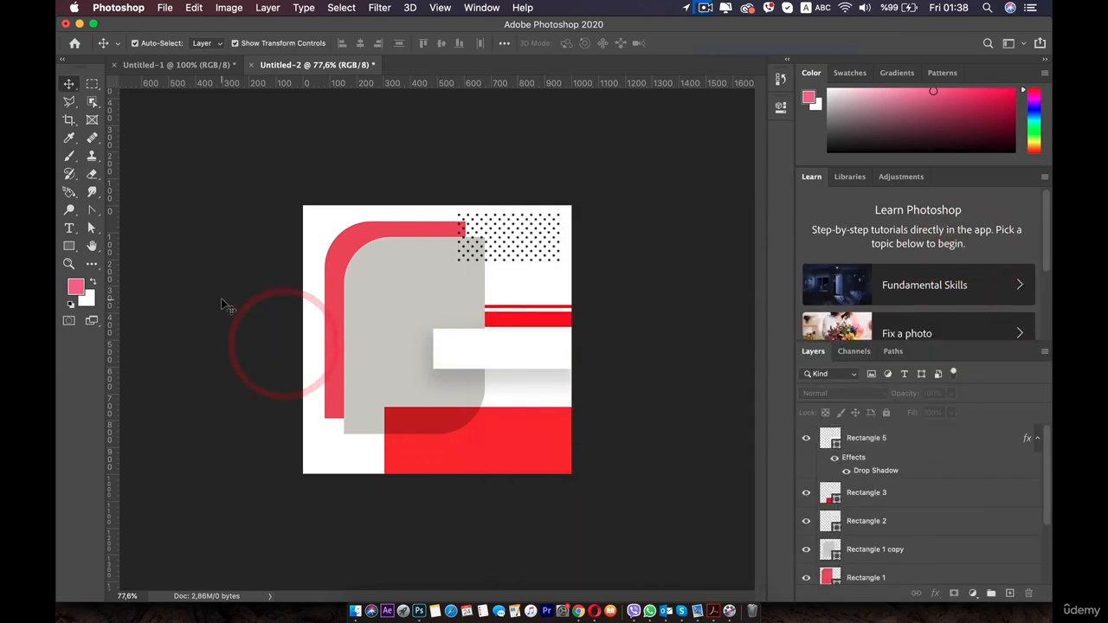
Recolour the red rounded rectangle with the bright red f50808 sampled from the horizontal strip.
left_click(333, 258)
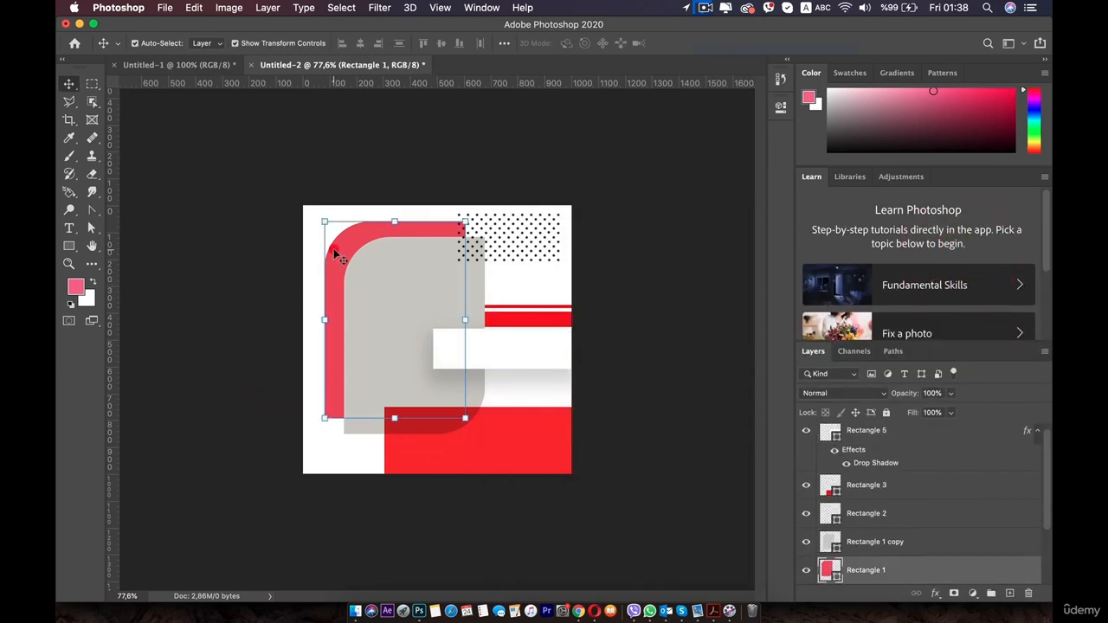
double_click(831, 570)
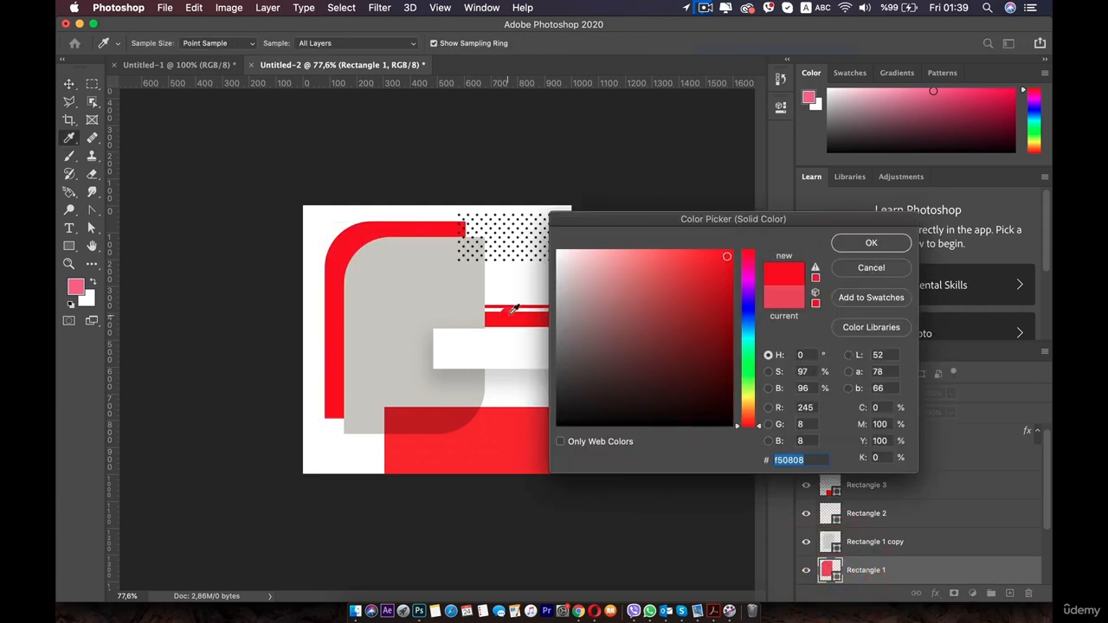
left_click(507, 316)
left_click(842, 242)
left_click(623, 260)
Enlarge the grey and red rounded rectangles together to 110.80% and reposition them nearer the canvas's upper-left corner.
left_click(352, 297)
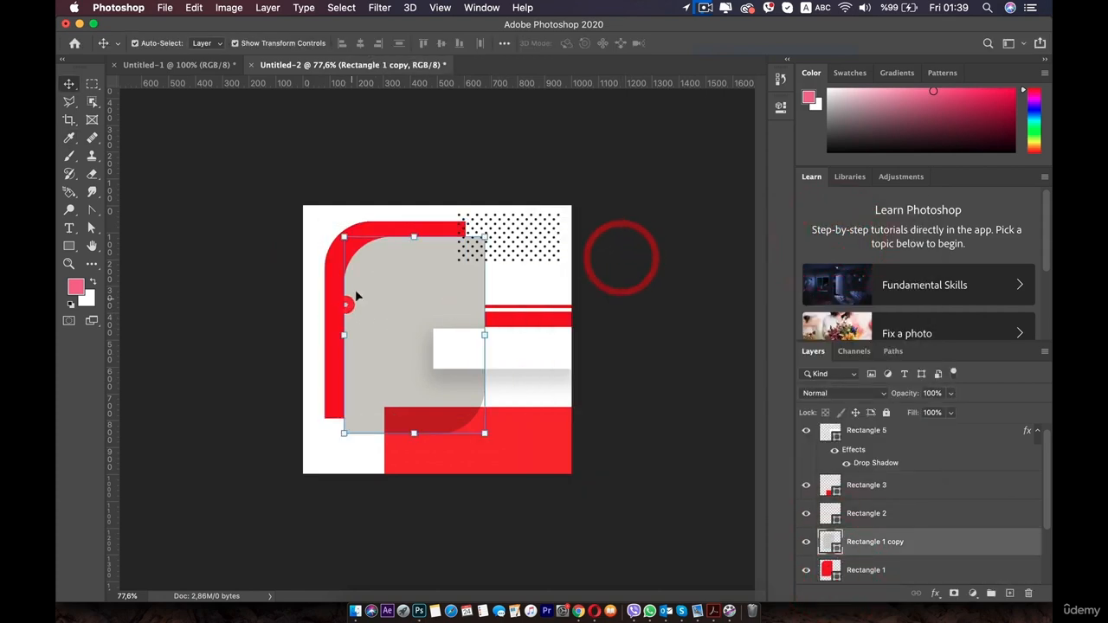
left_click(638, 290)
left_click(405, 316)
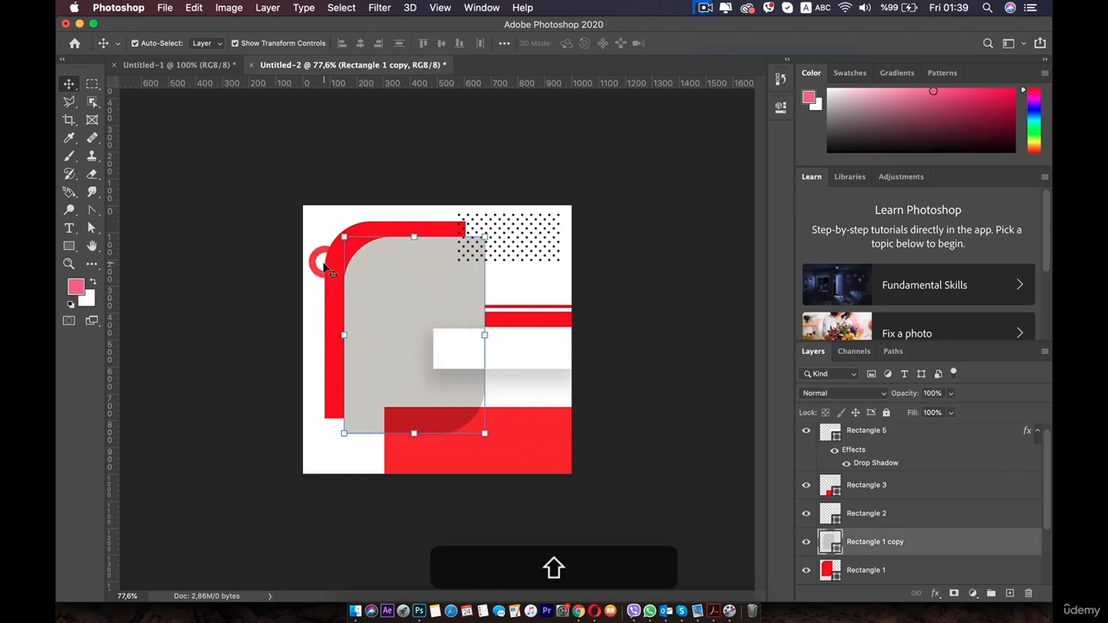
left_click(322, 265)
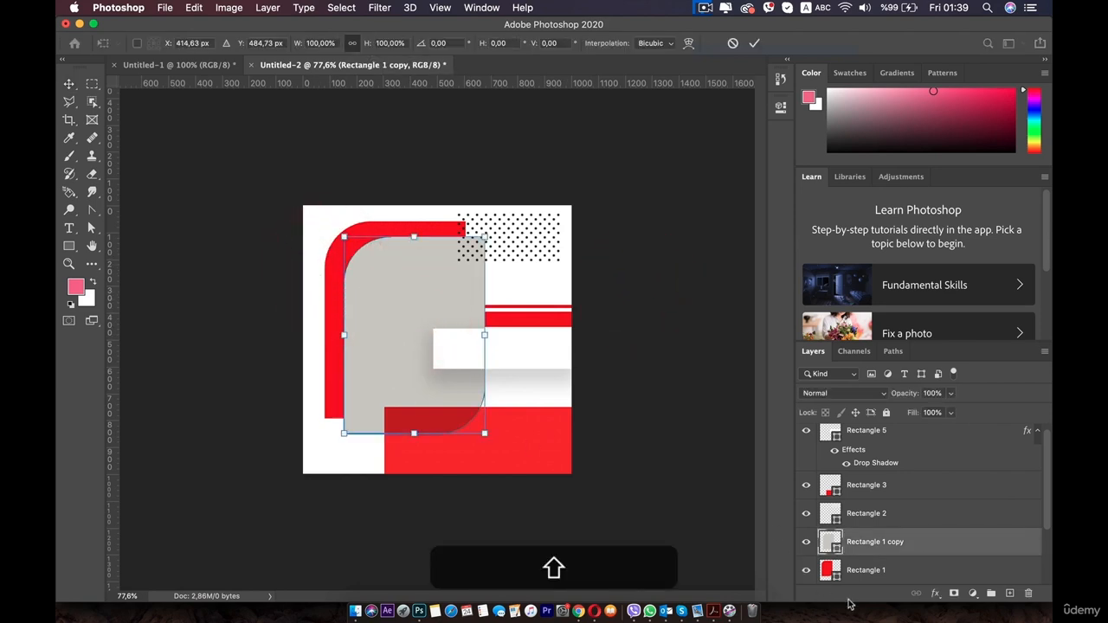
left_click_drag(343, 433, 312, 457)
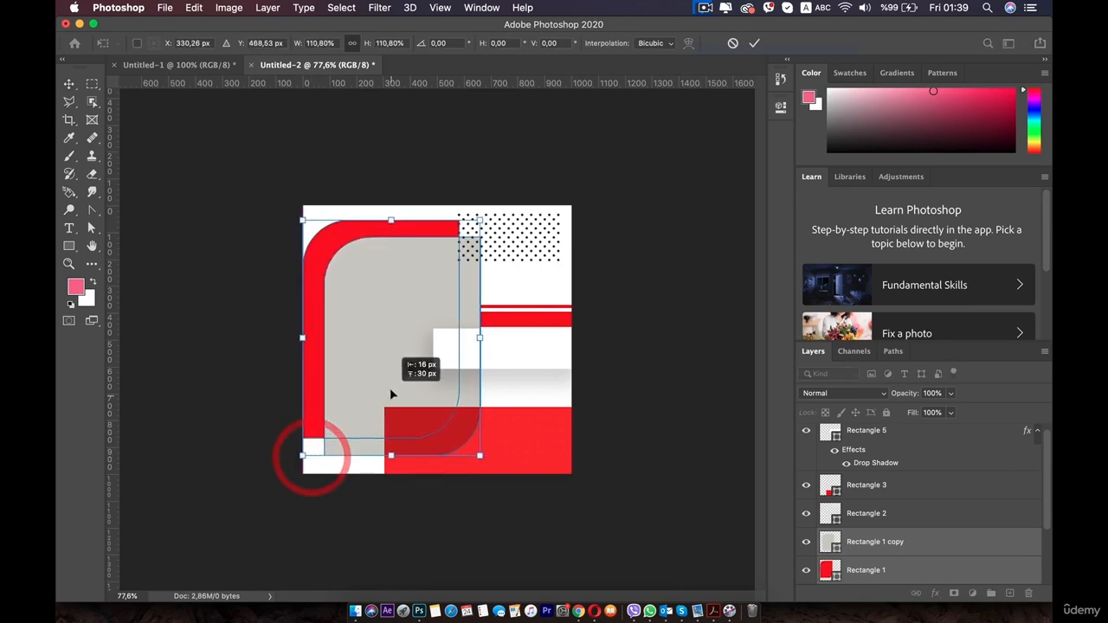
double_click(391, 387)
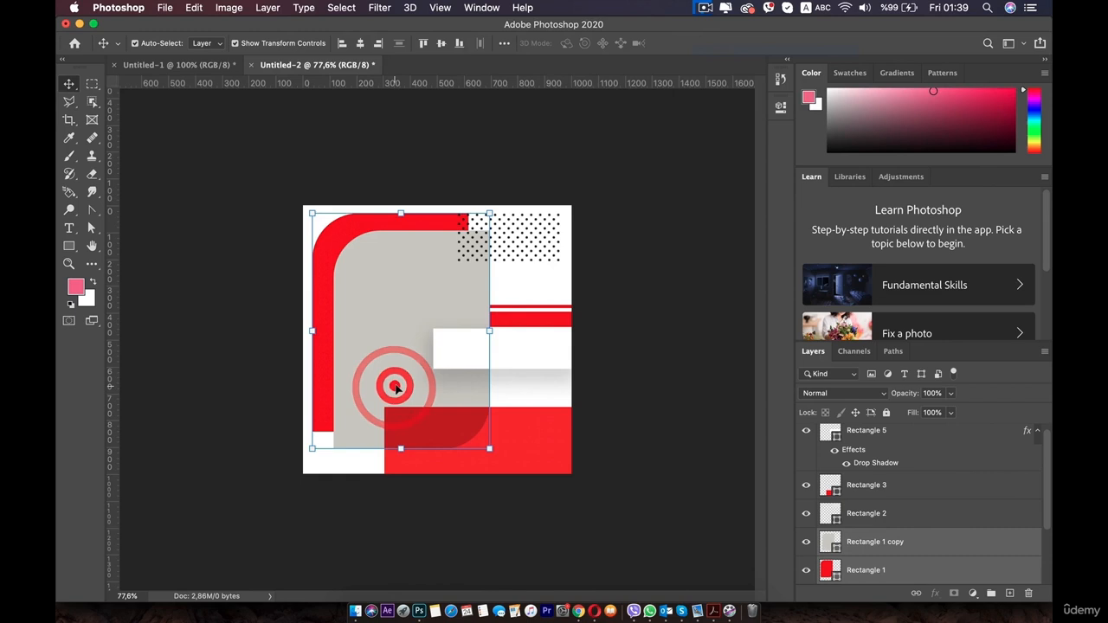
left_click(710, 371)
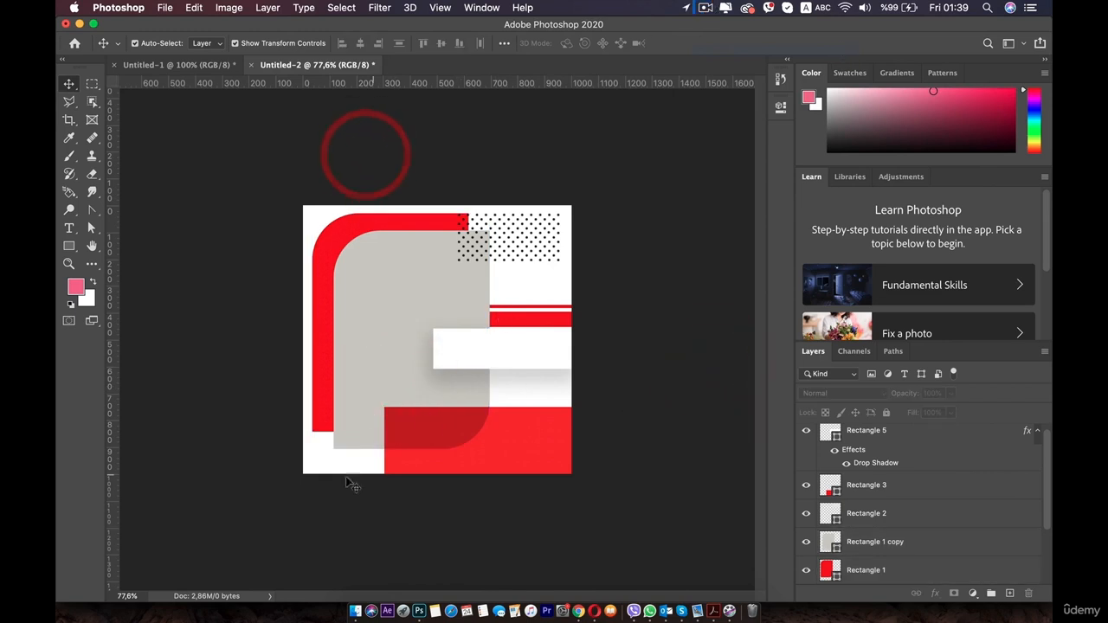
Place the photo-of-woman-wearing-white-top-2744193 (1) image from Finder on the canvas and move its layer directly above the grey rounded rectangle.
left_click(355, 612)
left_click(808, 352)
left_click_drag(723, 264, 389, 300)
scroll(862, 470, "up", 1)
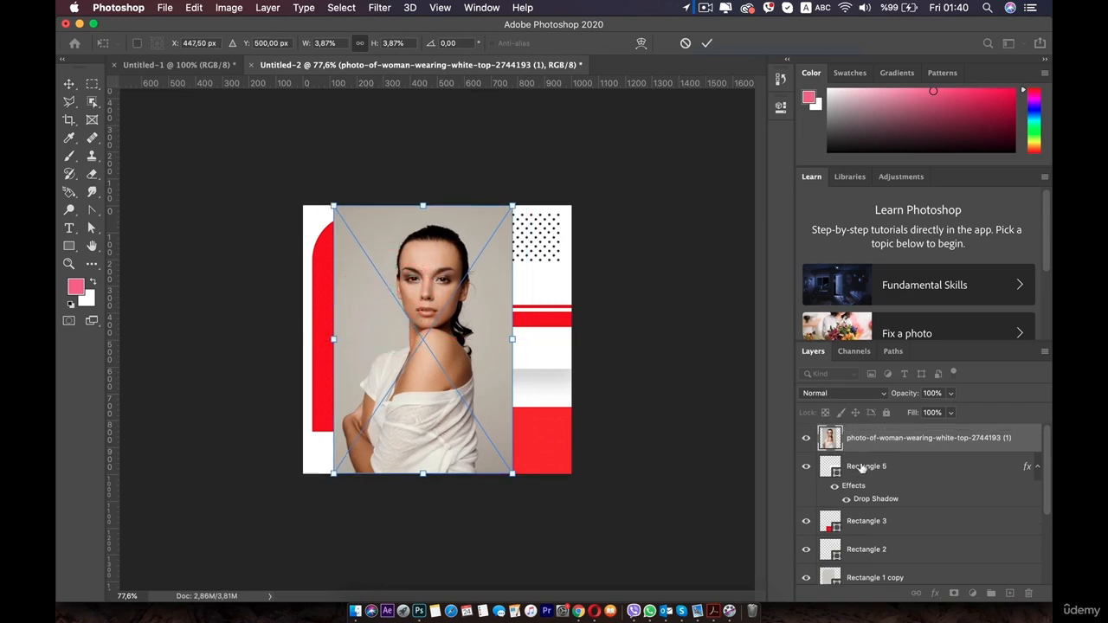
left_click_drag(862, 568, 862, 573)
scroll(874, 520, "down", 3)
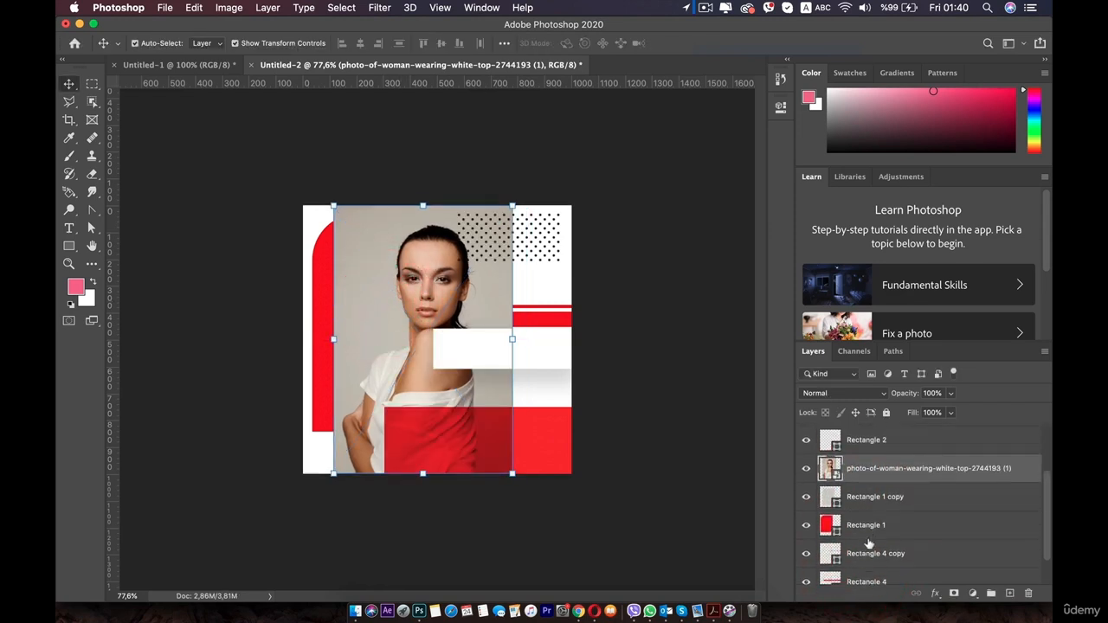
Clip the photo layer to the grey rounded rectangle and shift the photo slightly so the woman is framed inside it.
left_click(879, 463)
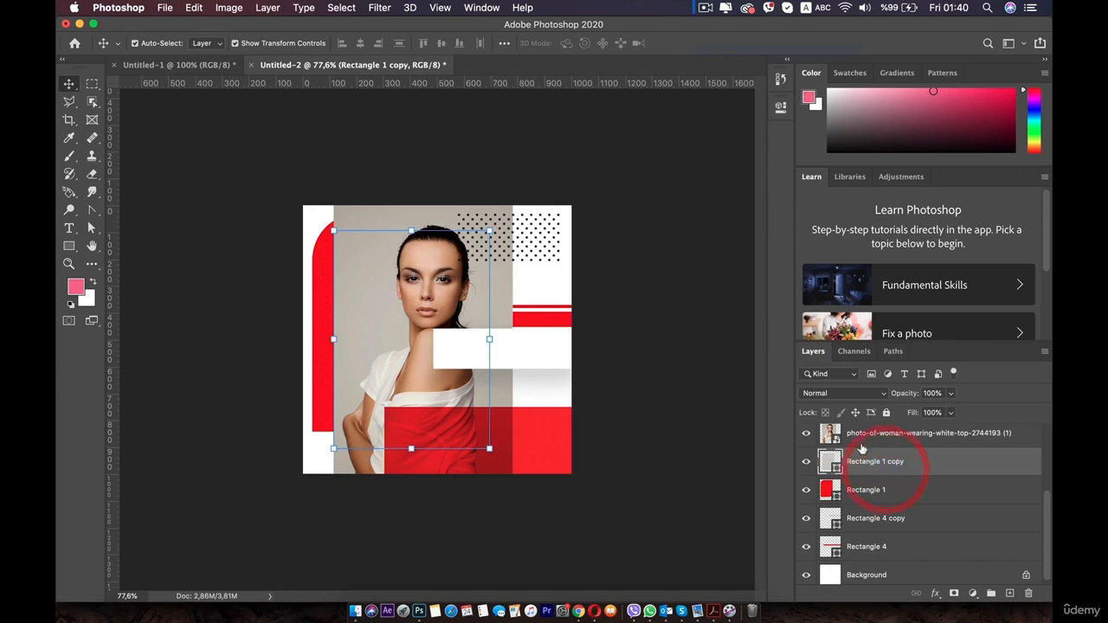
left_click(860, 437)
key("alt")
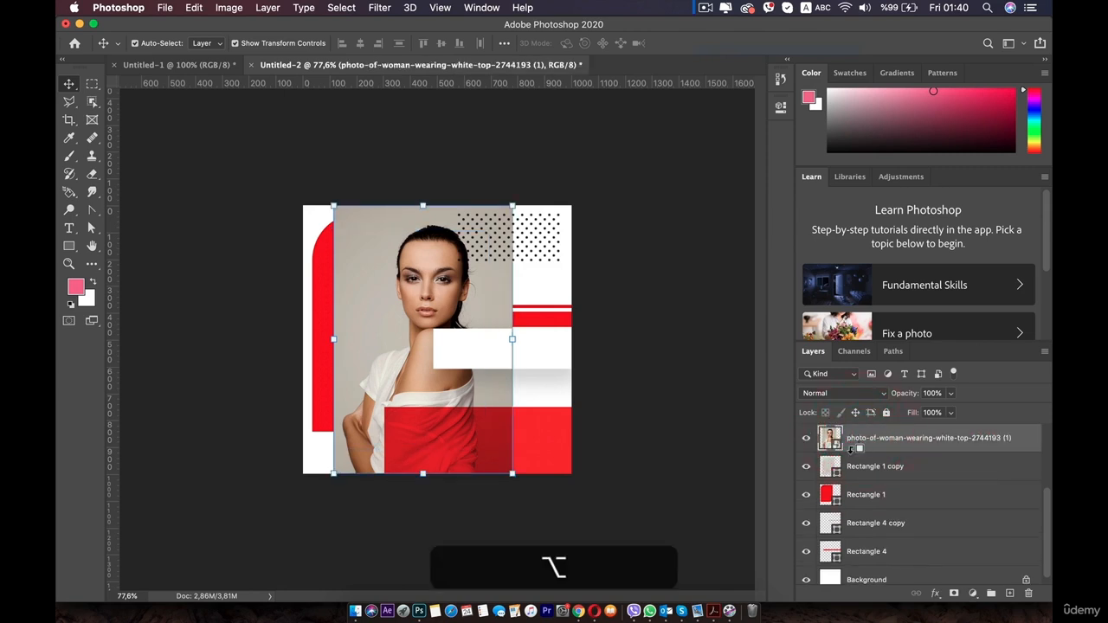
left_click(850, 450, "alt")
left_click_drag(408, 310, 401, 320)
left_click(233, 288)
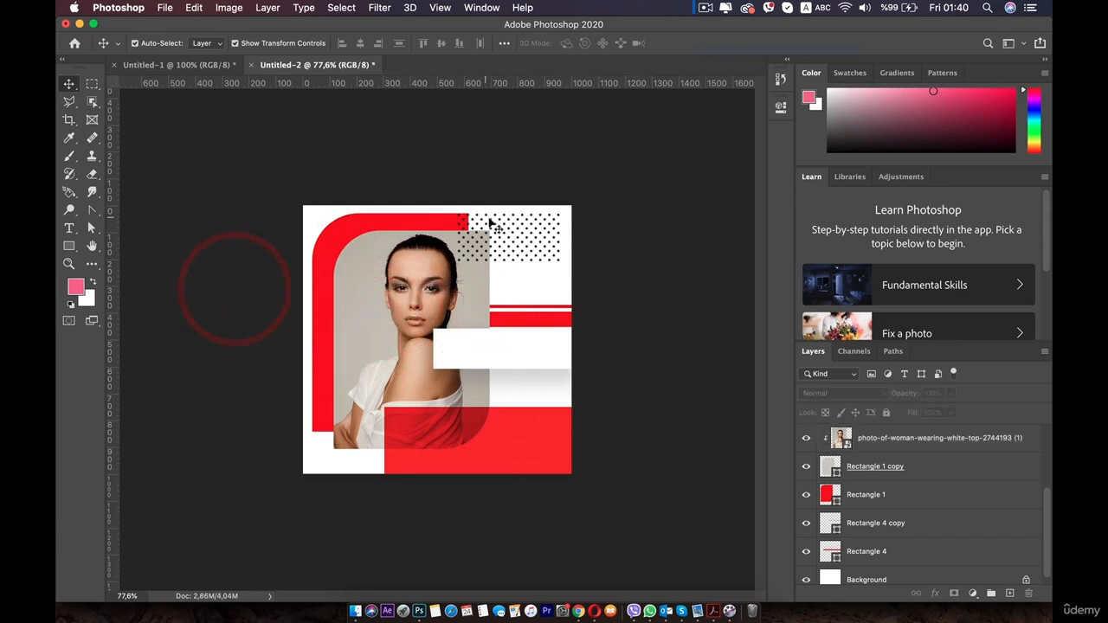
Scale the dotted rectangle to 98.85% width and 47.22% height and place it in the canvas's upper-right corner beside the red shape.
left_click(507, 223)
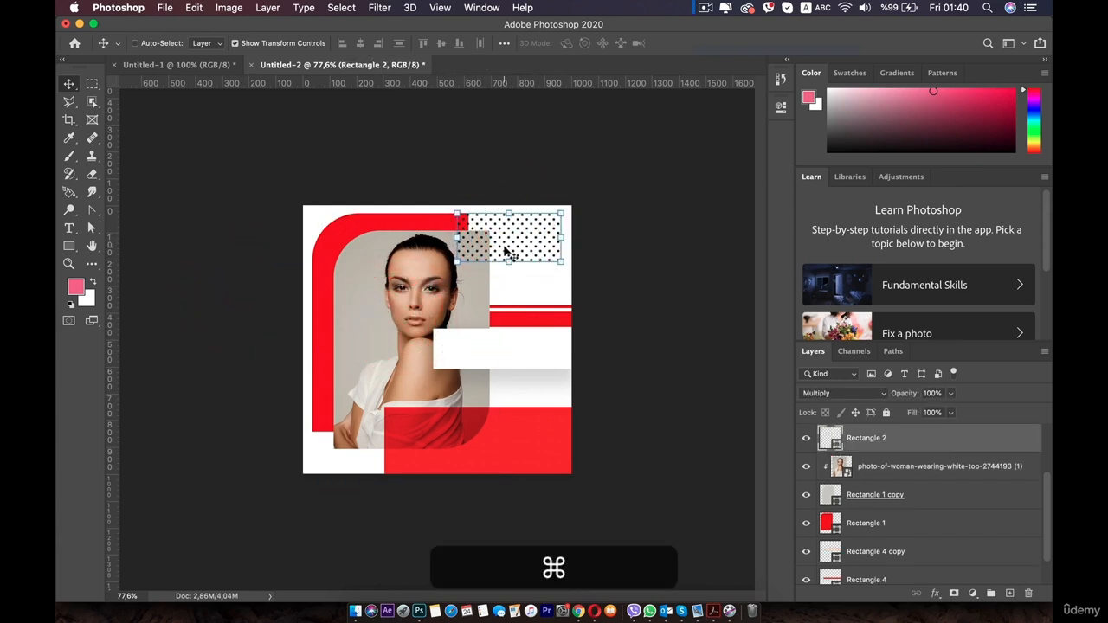
left_click_drag(457, 239, 517, 224)
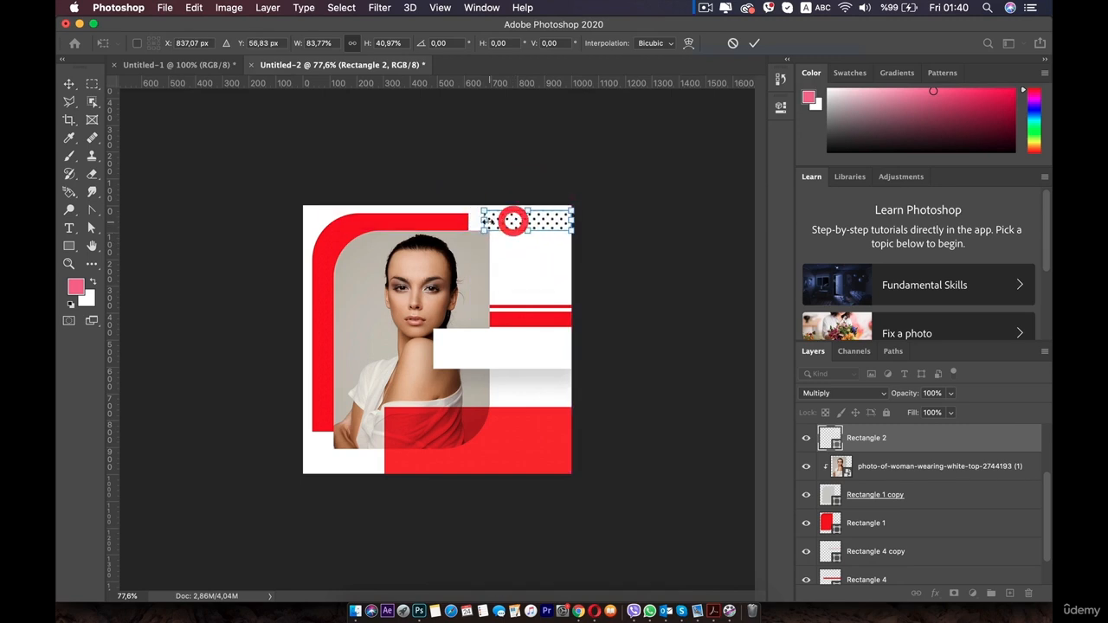
key("shift")
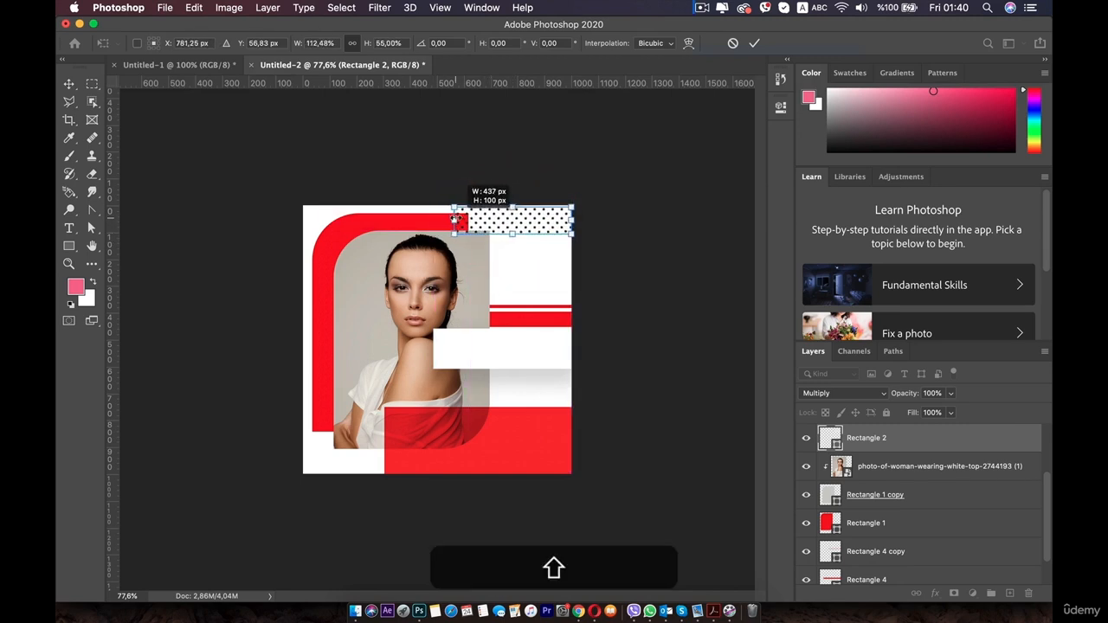
left_click(474, 220)
mouse_move(433, 220)
left_mouse_down()
mouse_move(303, 221)
mouse_move(434, 221)
left_mouse_up()
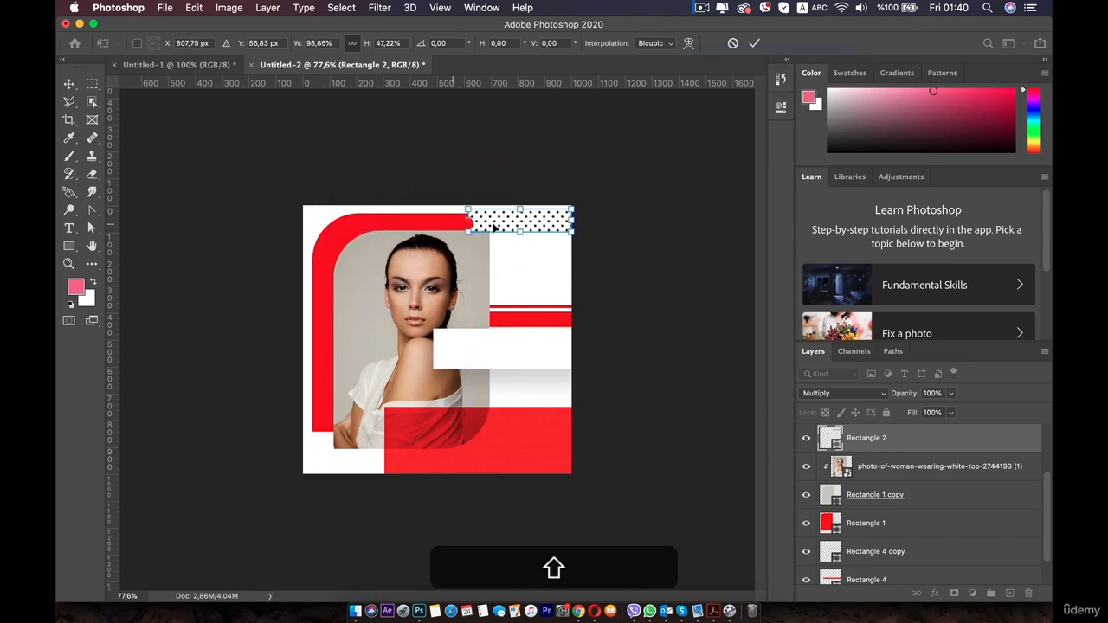
double_click(538, 223)
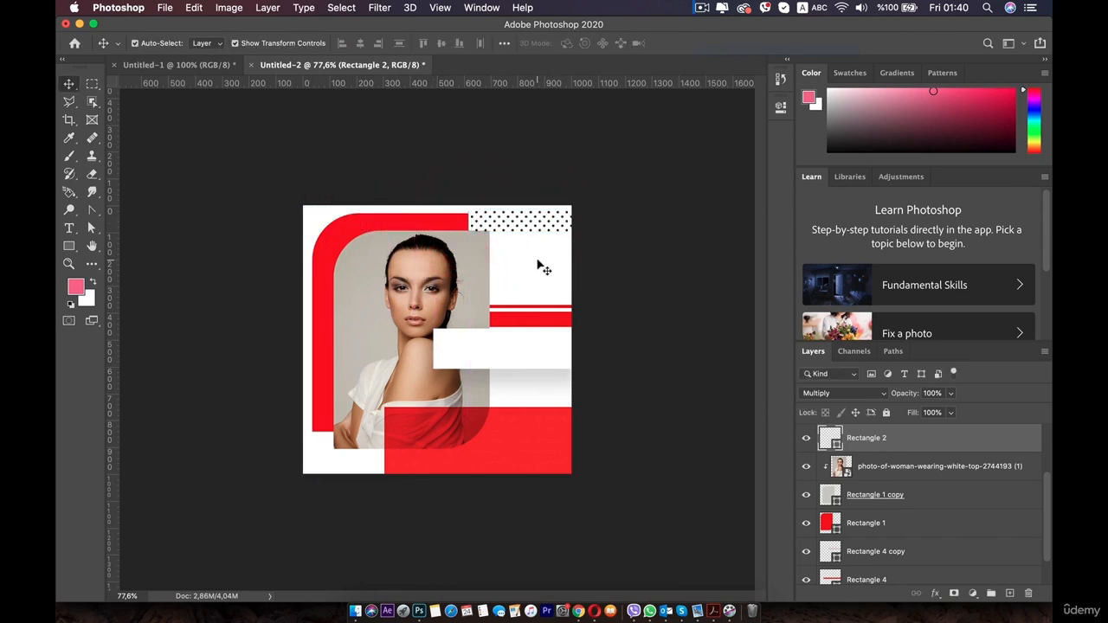
Narrow the dotted rectangle without changing its height, leaving a gap between it and the red rounded rectangle.
left_click(537, 261)
left_click(520, 222)
key("shift")
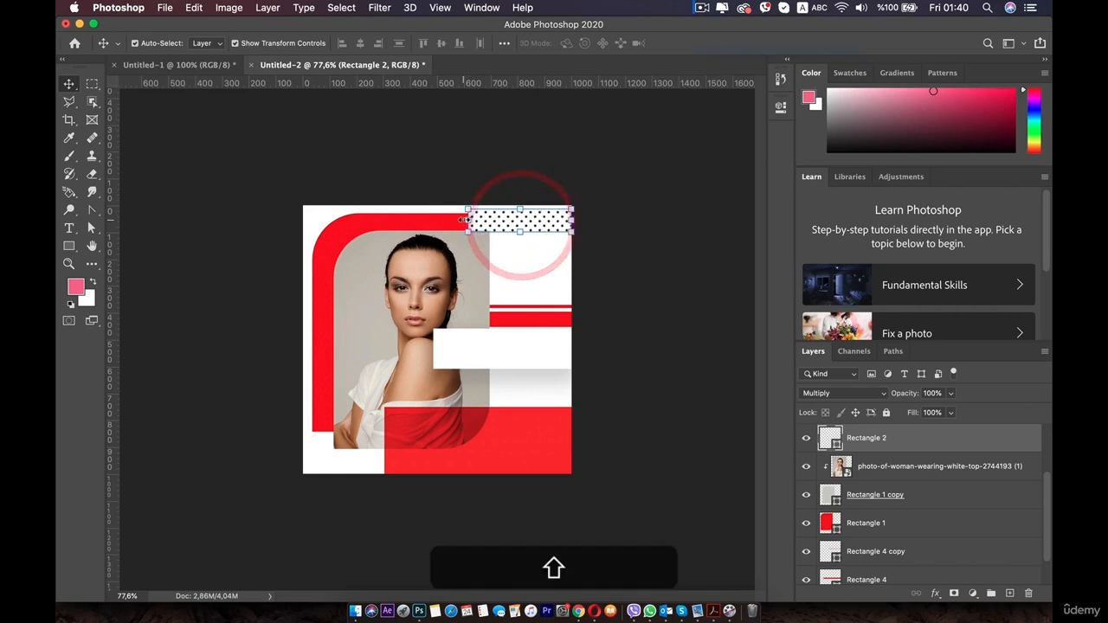
left_click_drag(465, 220, 489, 222)
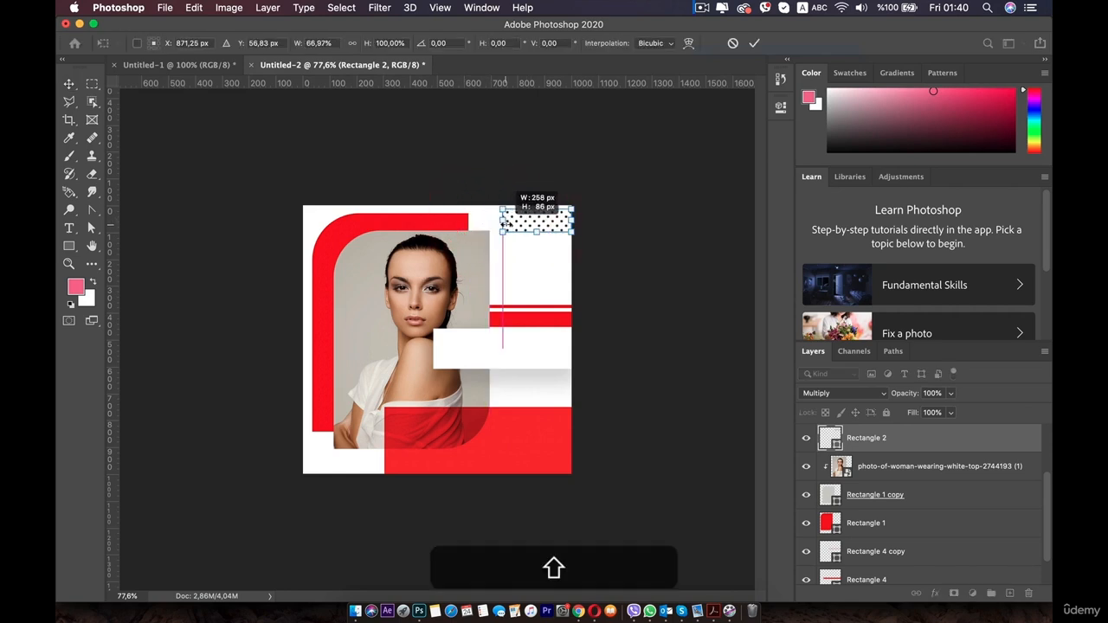
double_click(540, 224)
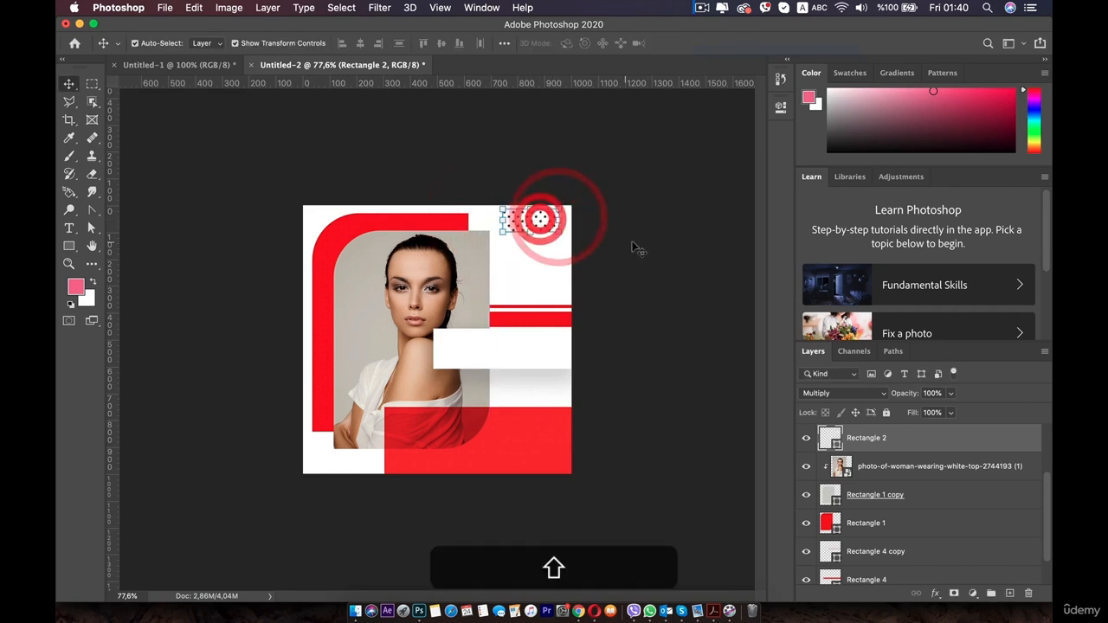
left_click(635, 242)
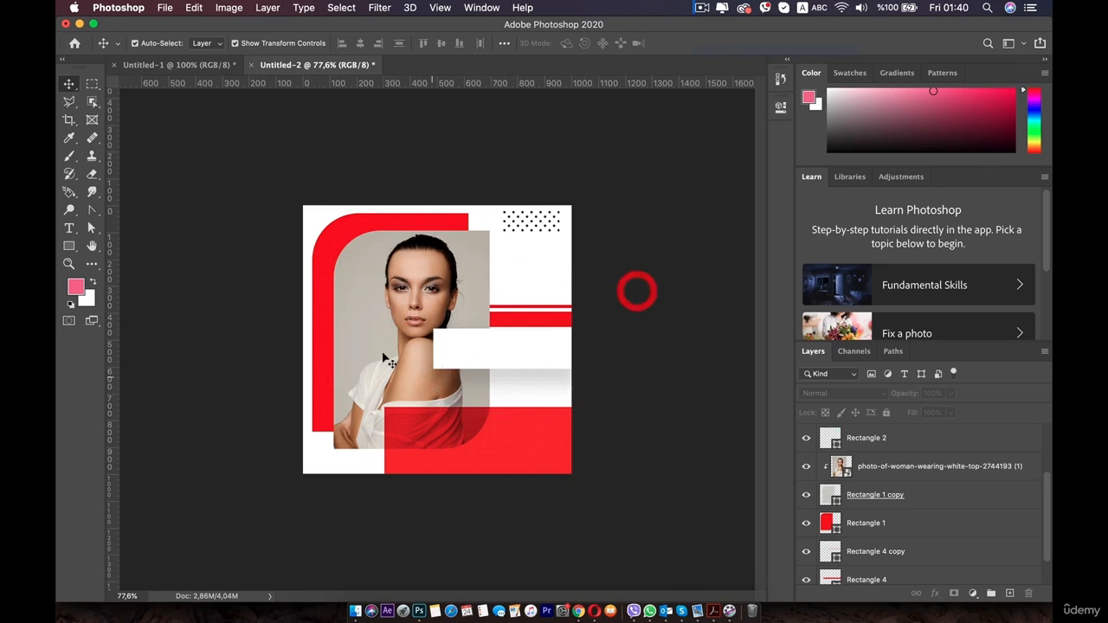
Add the text "Discount" in Arial Black across the middle of the composition.
left_click(458, 353)
type("Dis")
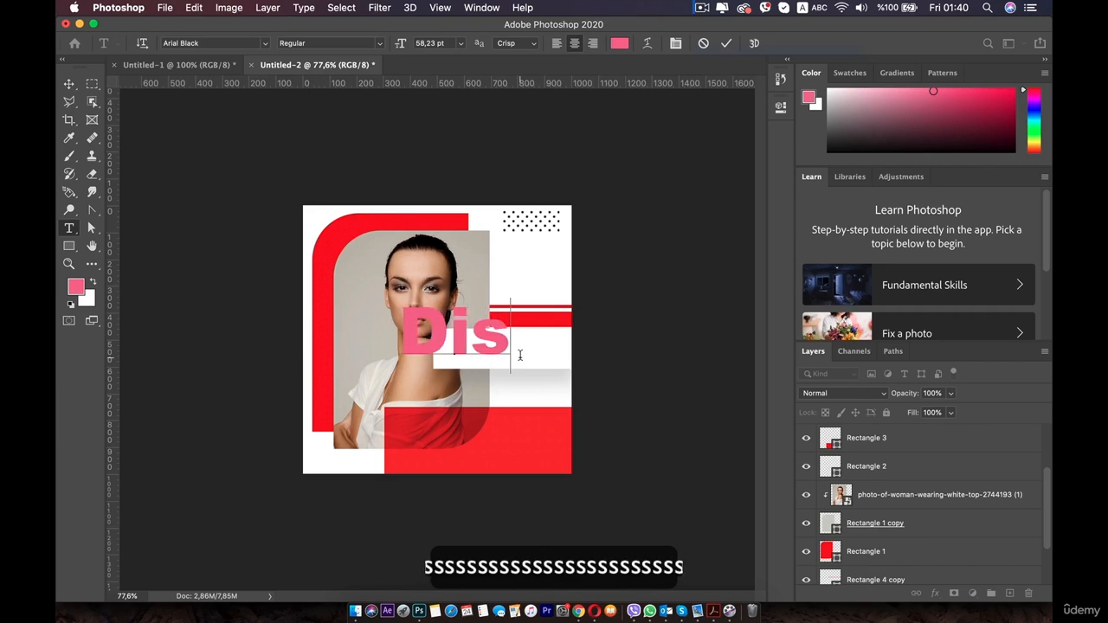
type("count")
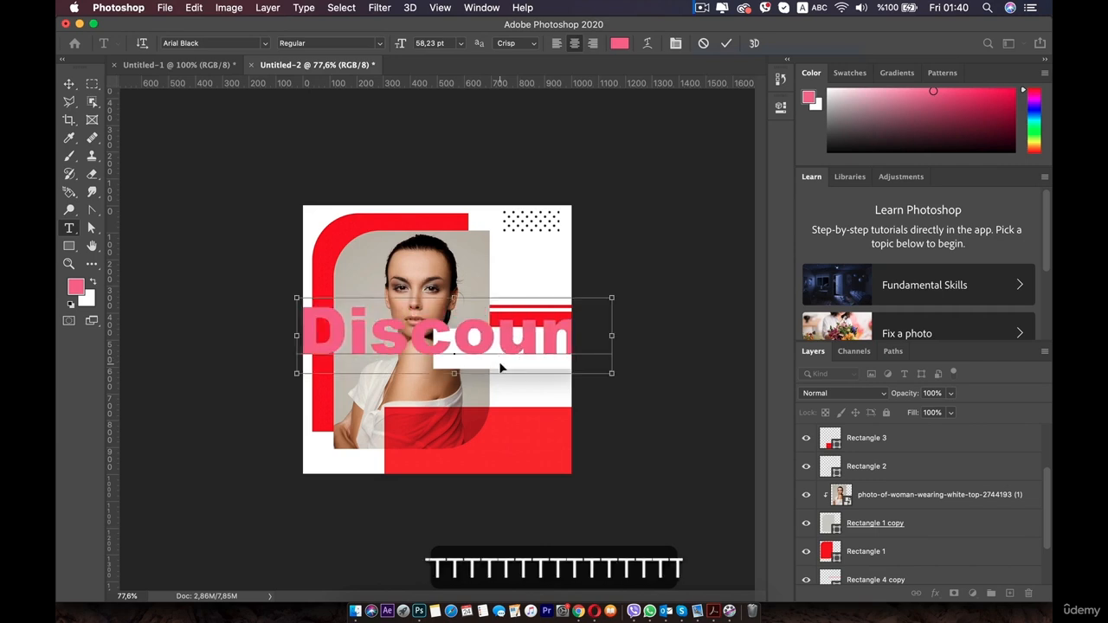
Recolour the whole Discount text with the dark red 941211.
key("super+a")
left_click(618, 43)
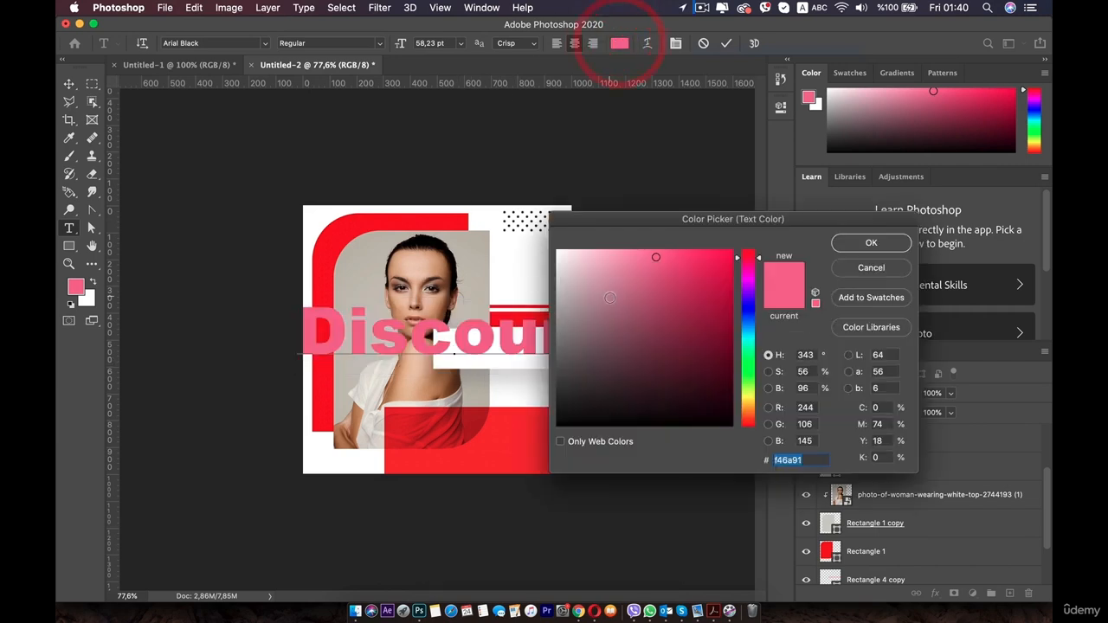
left_click(569, 409)
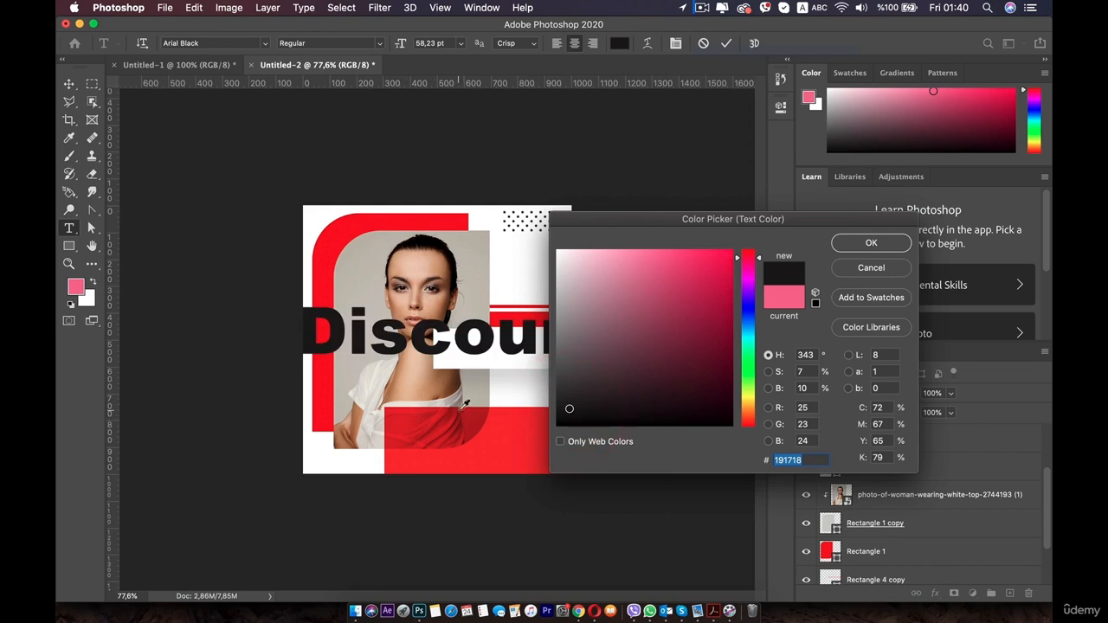
left_click(713, 321)
left_click(870, 243)
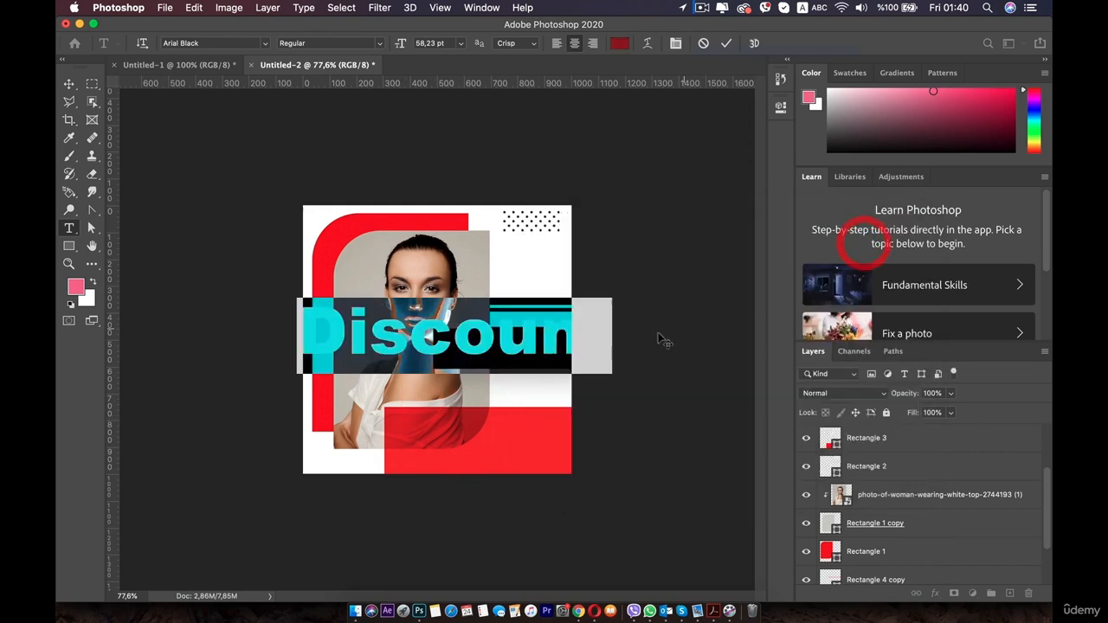
Scale the Discount text to 37.56% and place it on the white rectangle.
left_click(69, 83)
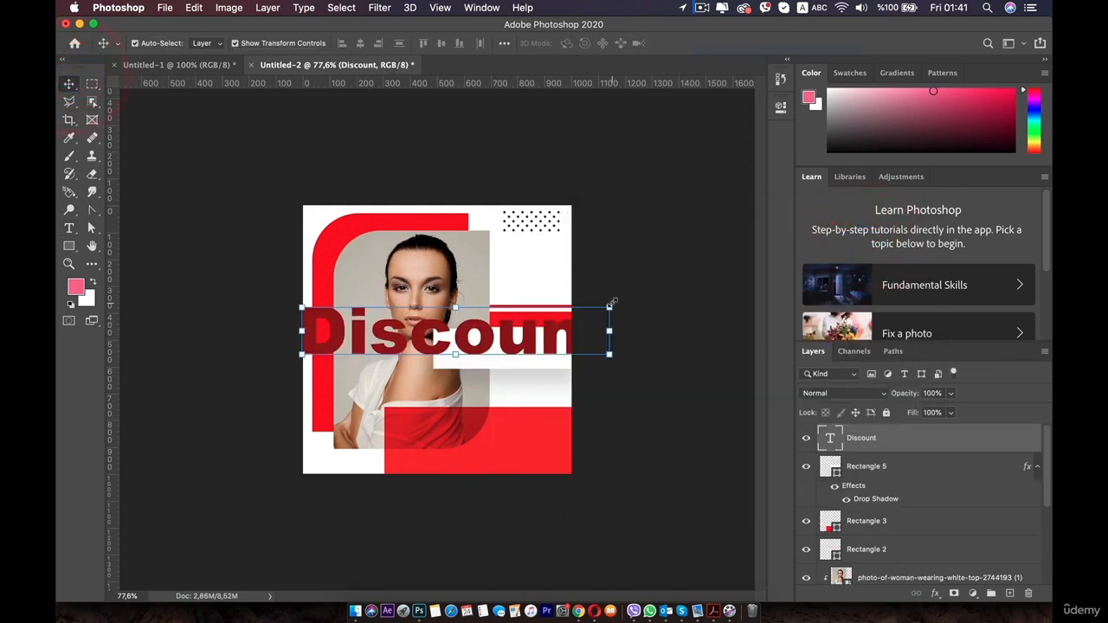
left_click_drag(612, 303, 508, 348)
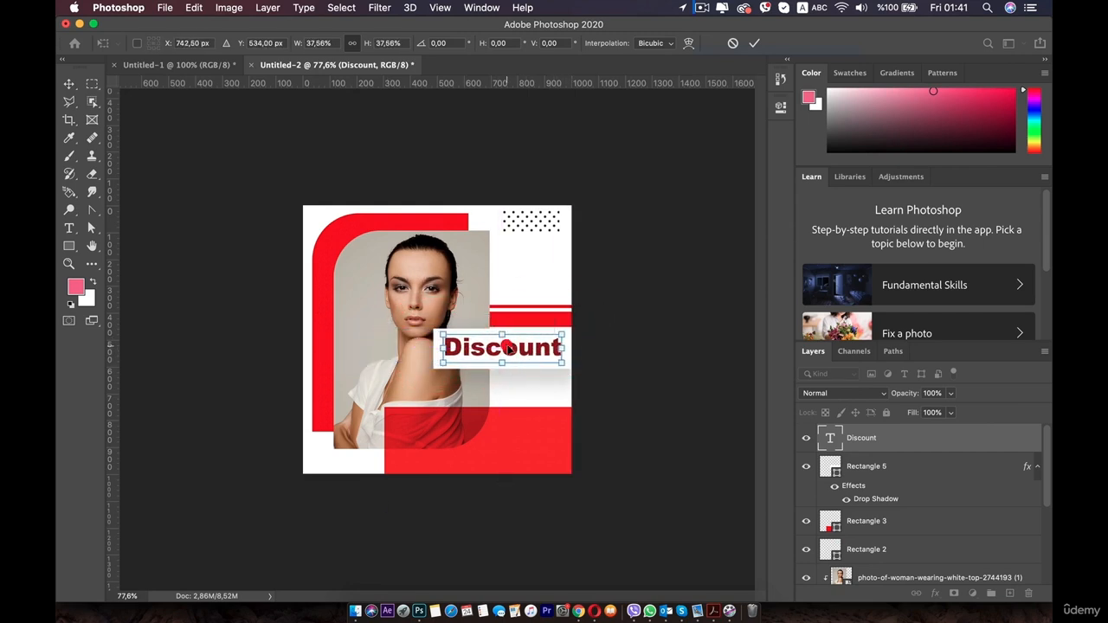
double_click(507, 348)
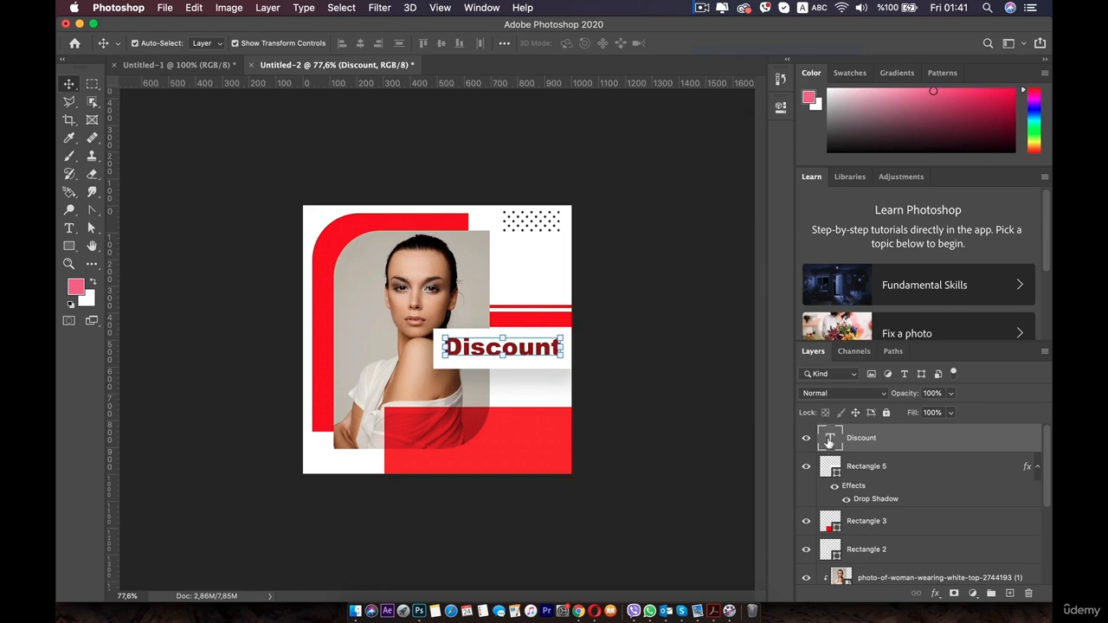
Recolour the Discount text with the dark grey 302d2d.
double_click(828, 440)
left_click(620, 43)
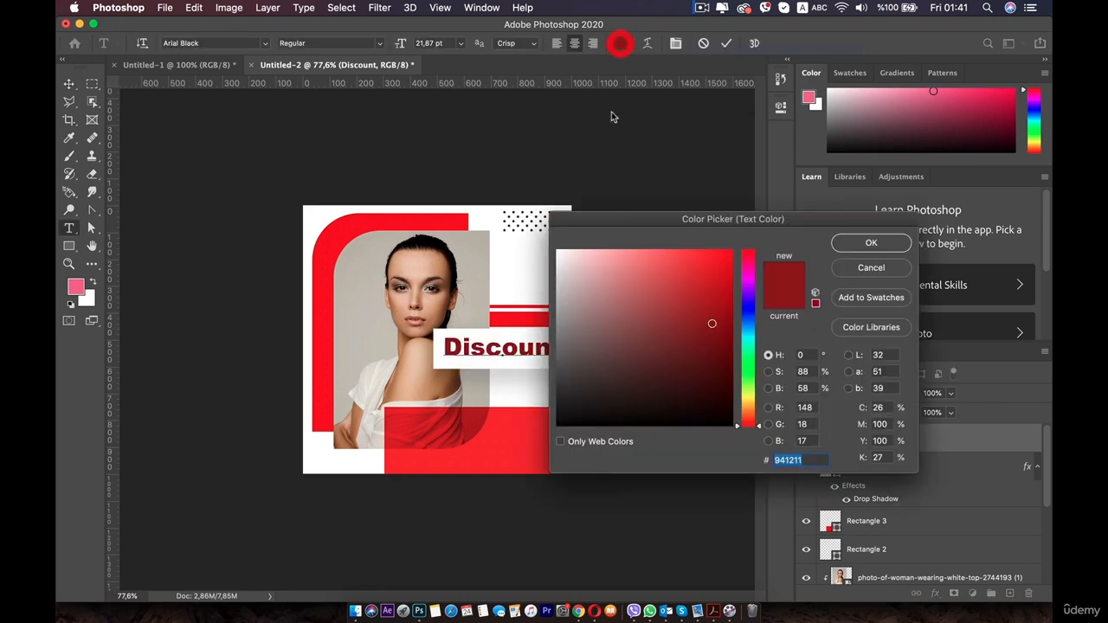
left_click(566, 386)
left_click(566, 392)
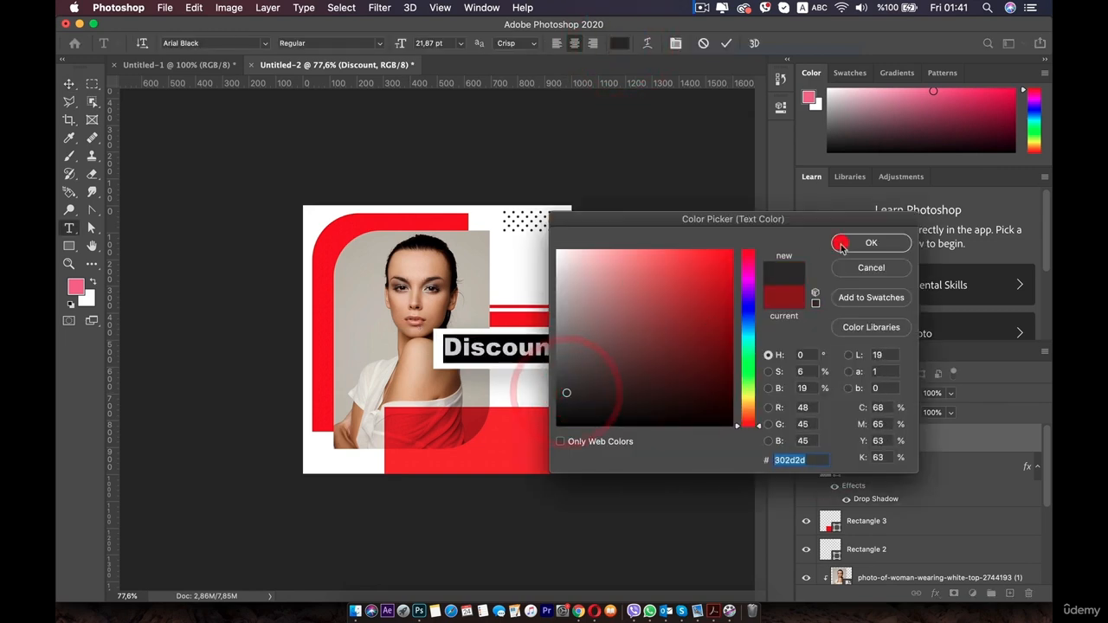
left_click(841, 245)
left_click(69, 84)
left_click(166, 270)
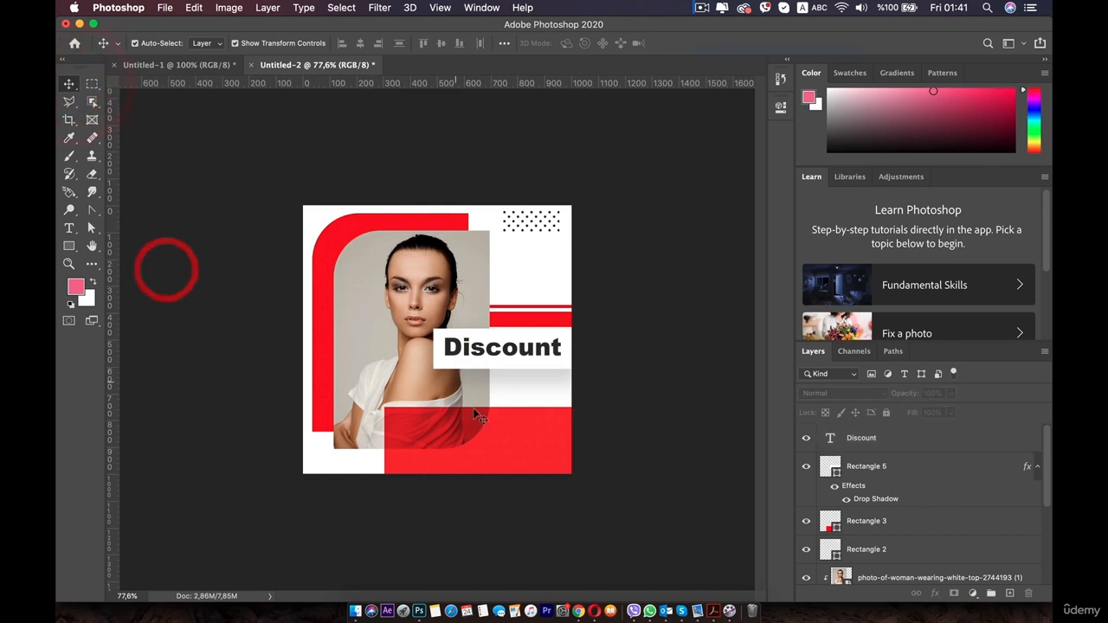
Duplicate the Discount text onto the transparent red rectangle at the canvas's lower edge and set the copy's font to Arial.
left_click(496, 345)
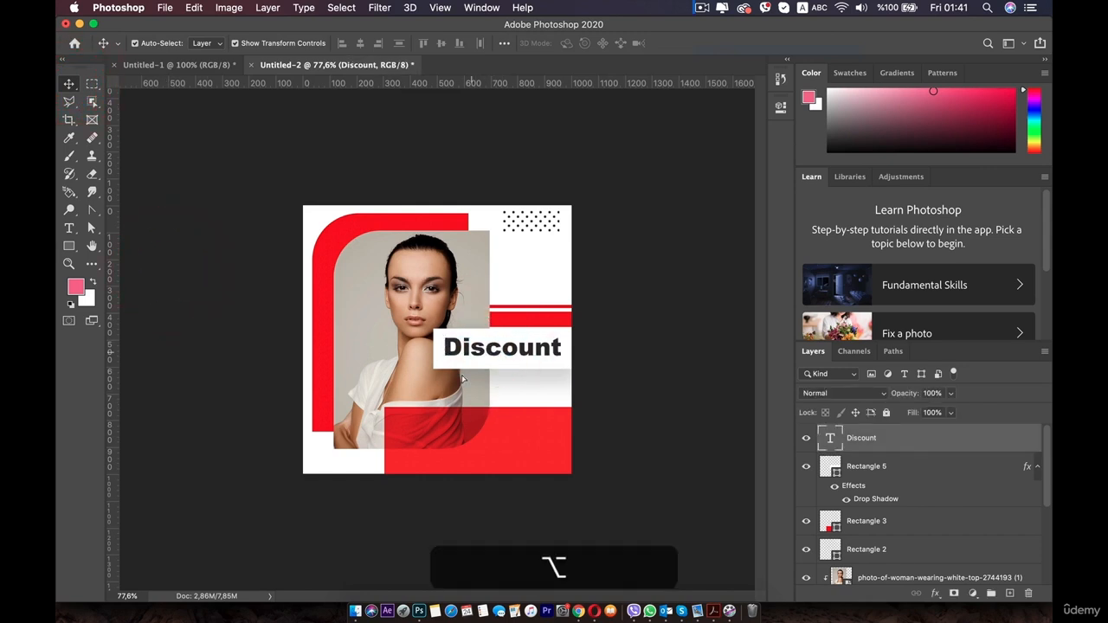
left_click_drag(462, 378, 409, 464, "alt")
double_click(446, 433)
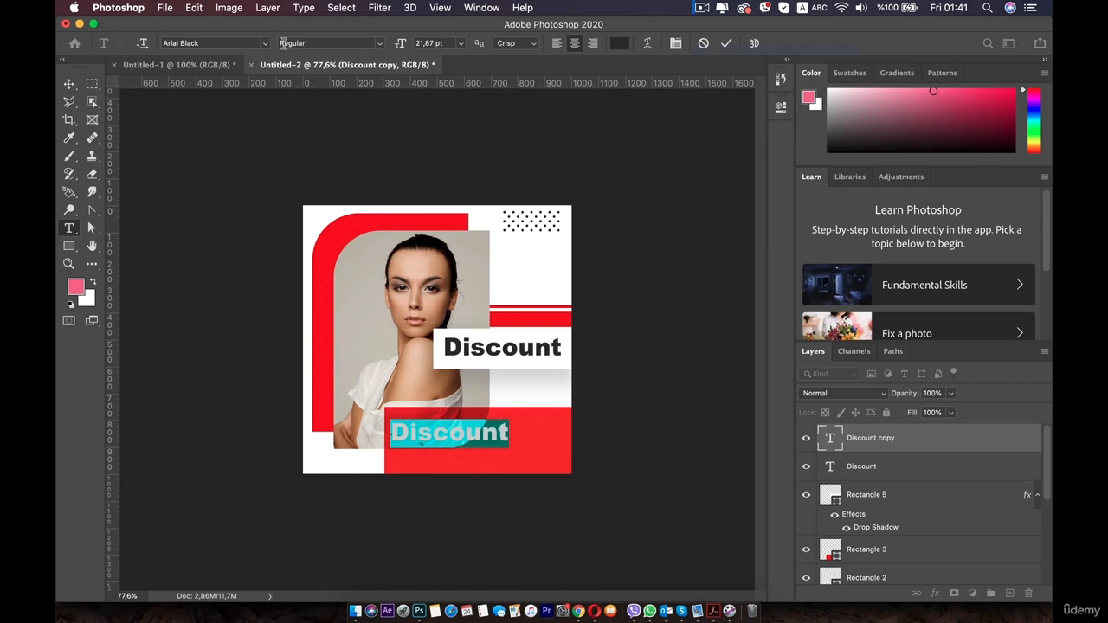
left_click(267, 45)
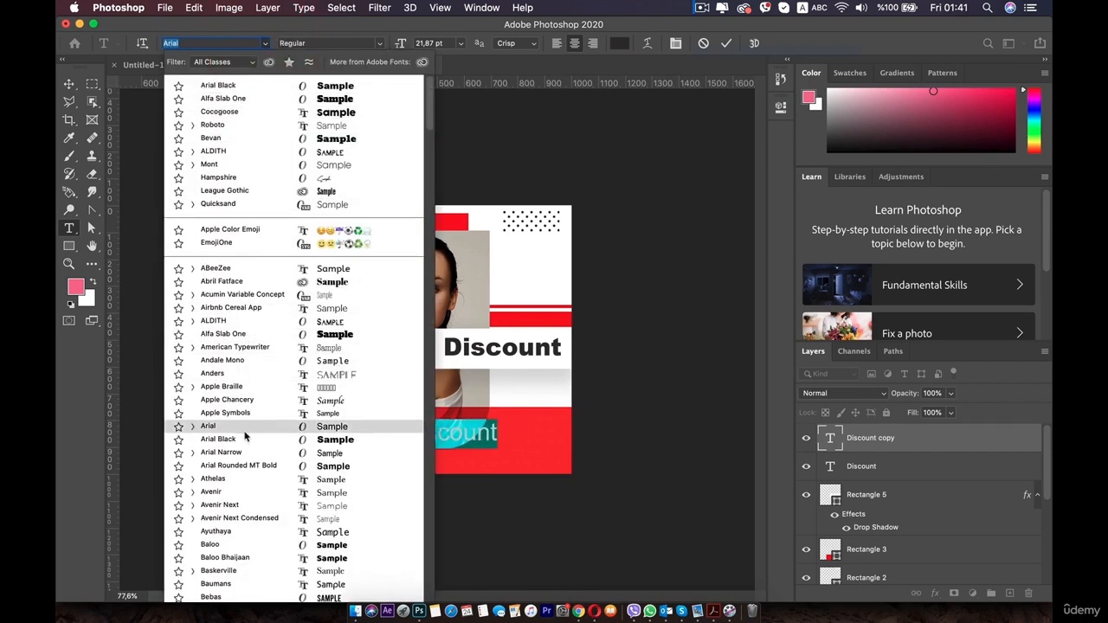
left_click(250, 432)
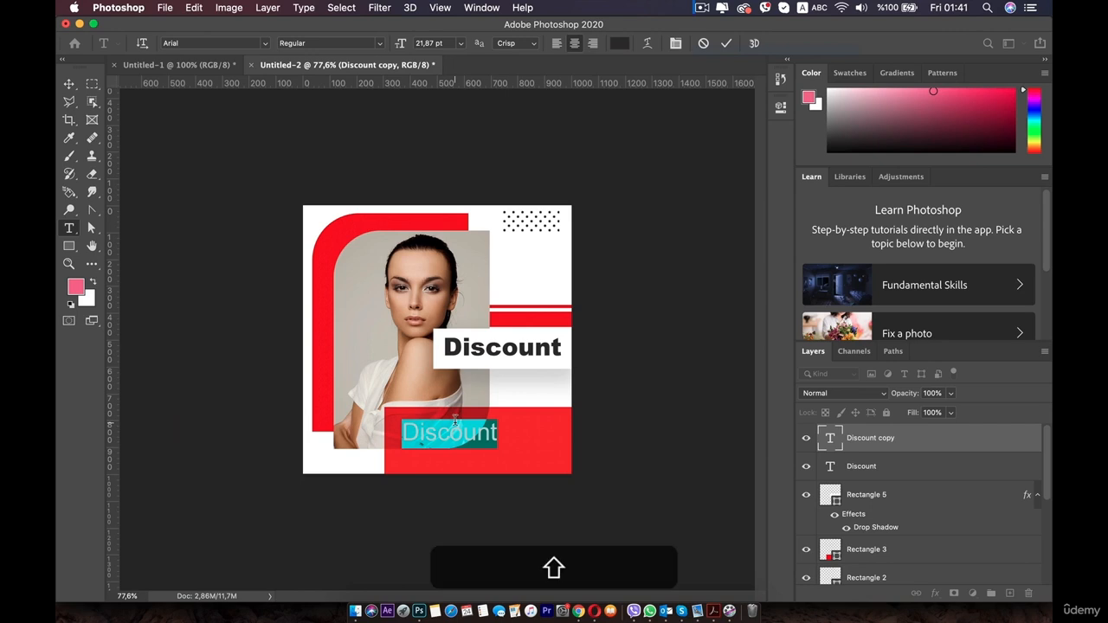
Replace the copy's text with "Get this offer before the end of this month" and a second line "this is just a test", and select all of it.
type("Get ths")
key("BackSpace")
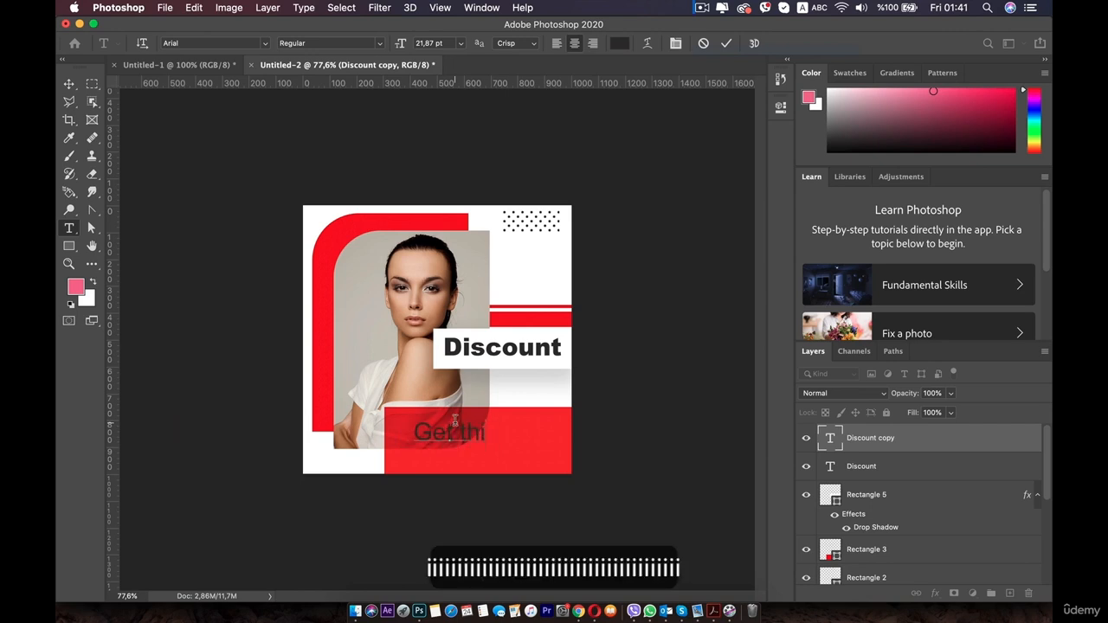
type("is off")
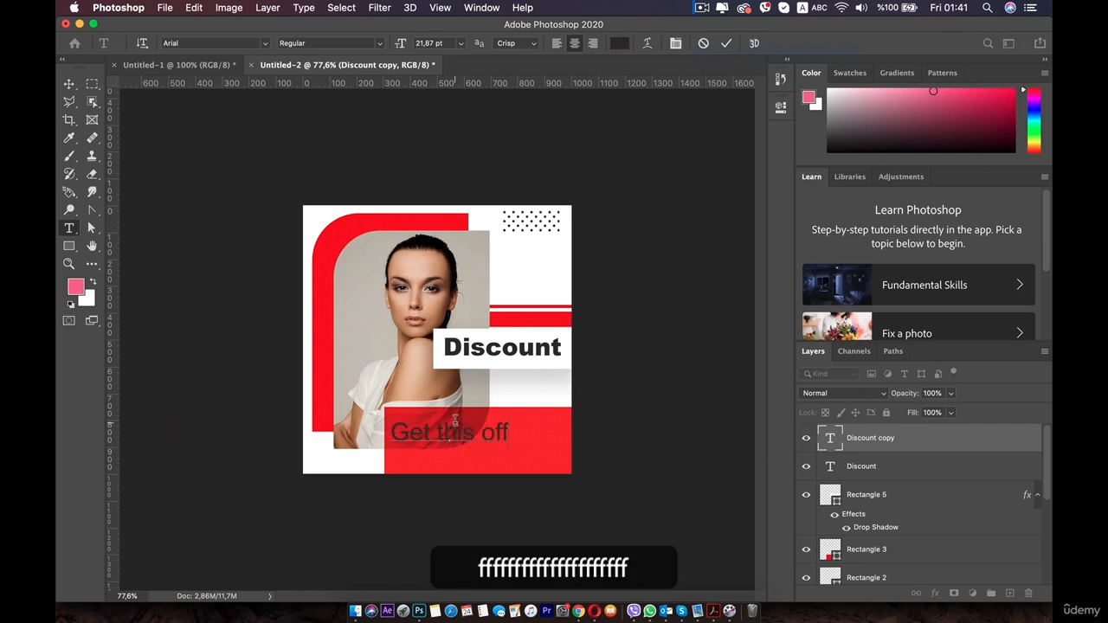
type("er before t")
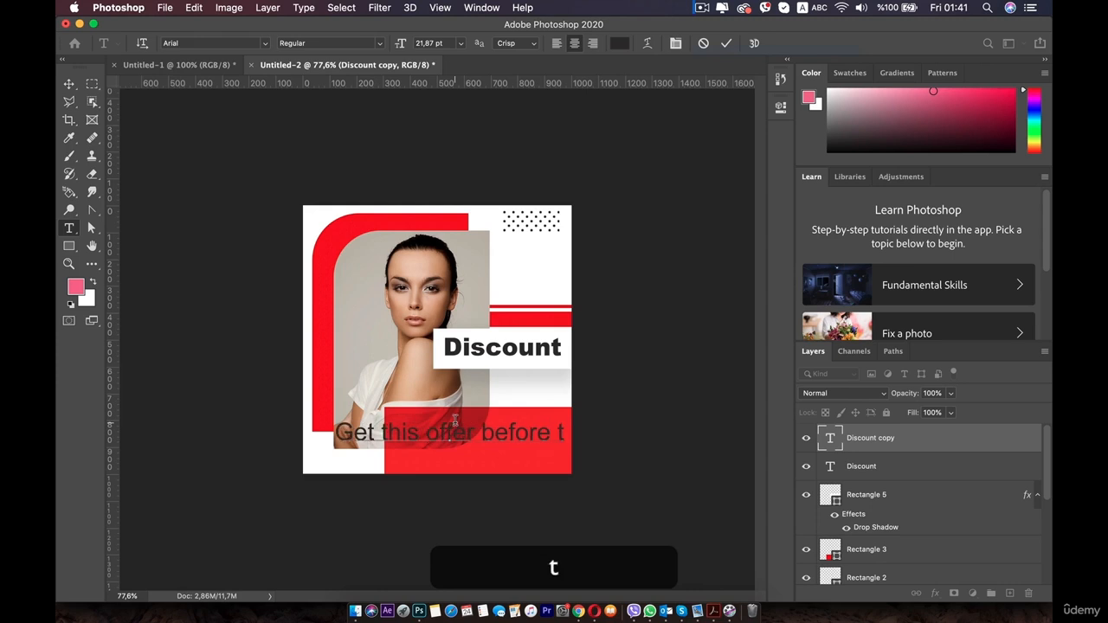
type("he end of thiss")
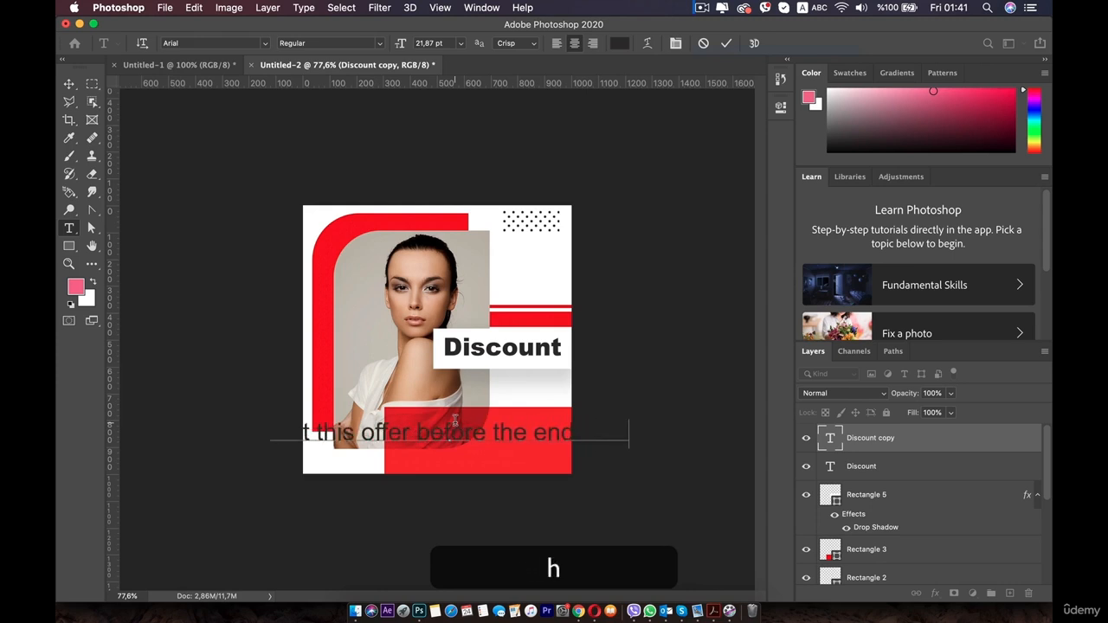
key("BackSpace")
key("BackSpace")
type("mon")
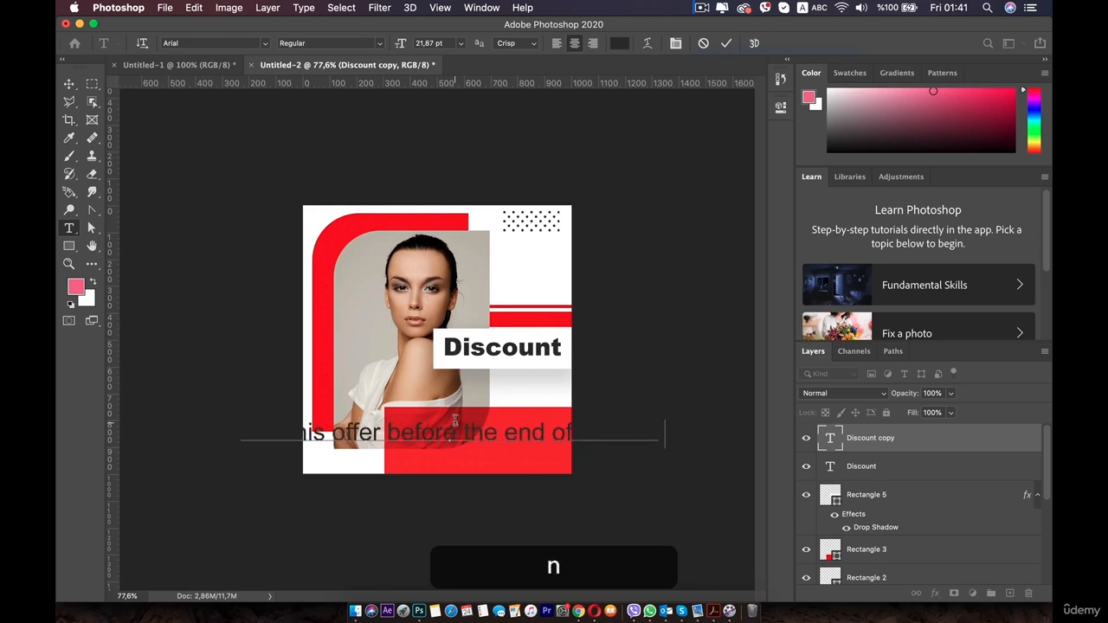
type("this is")
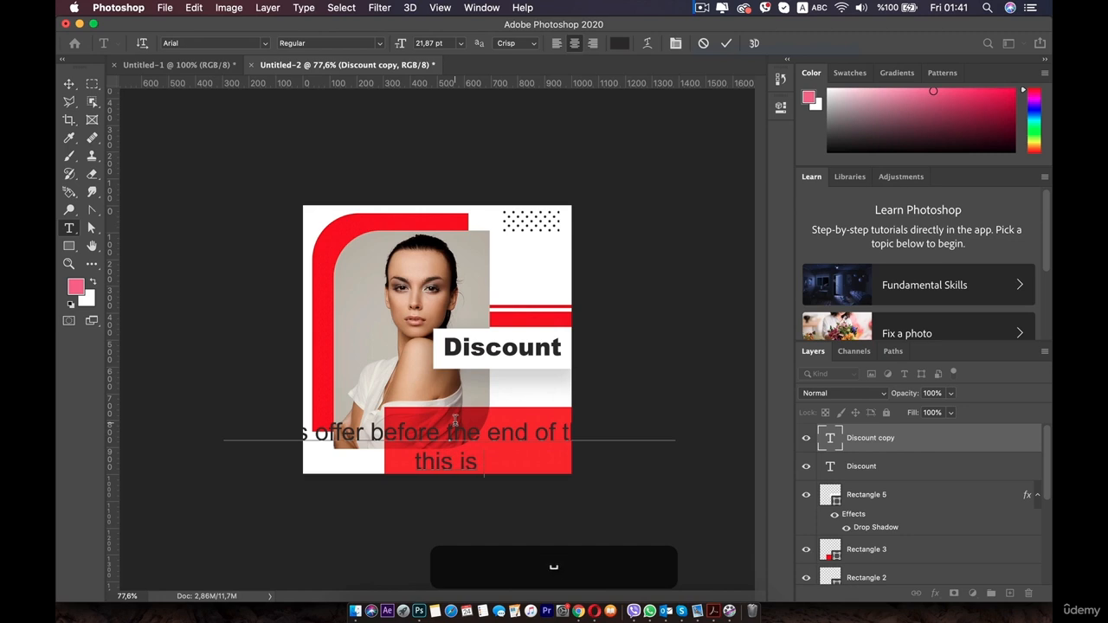
type("this is just a test")
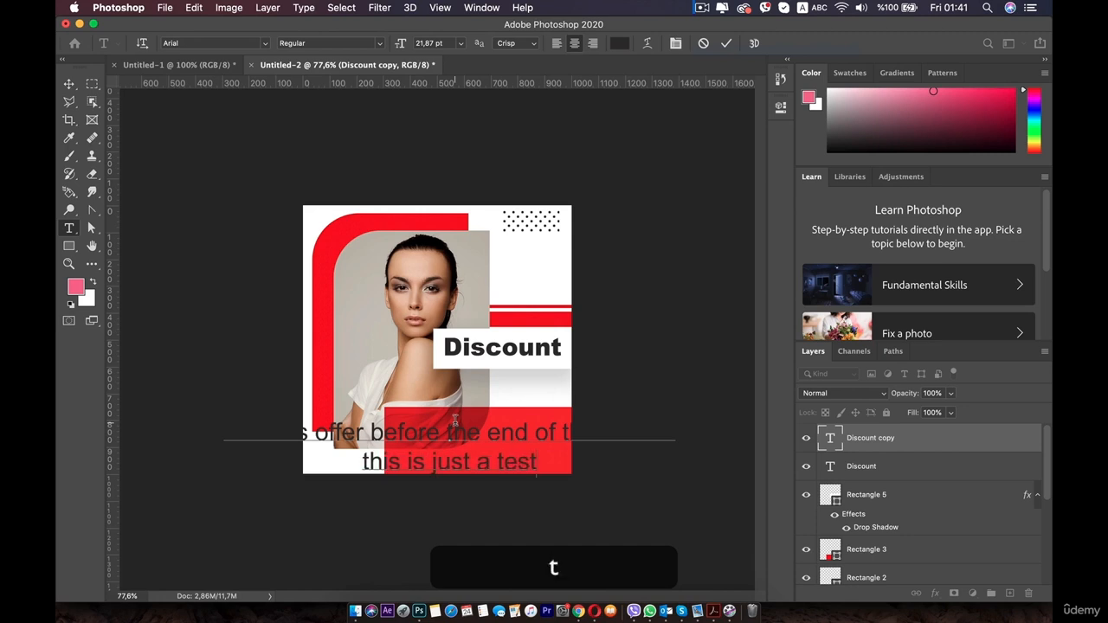
key("super+a")
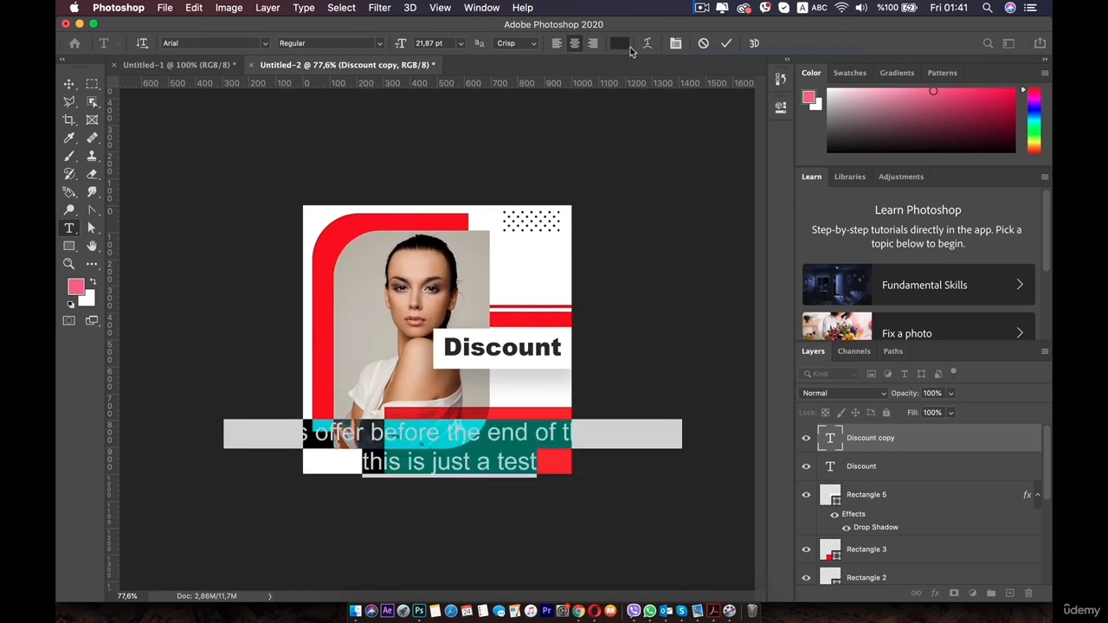
Reduce the offer text to 10,87 pt and move it up onto the transparent red rectangle.
left_click_drag(400, 47, 377, 74)
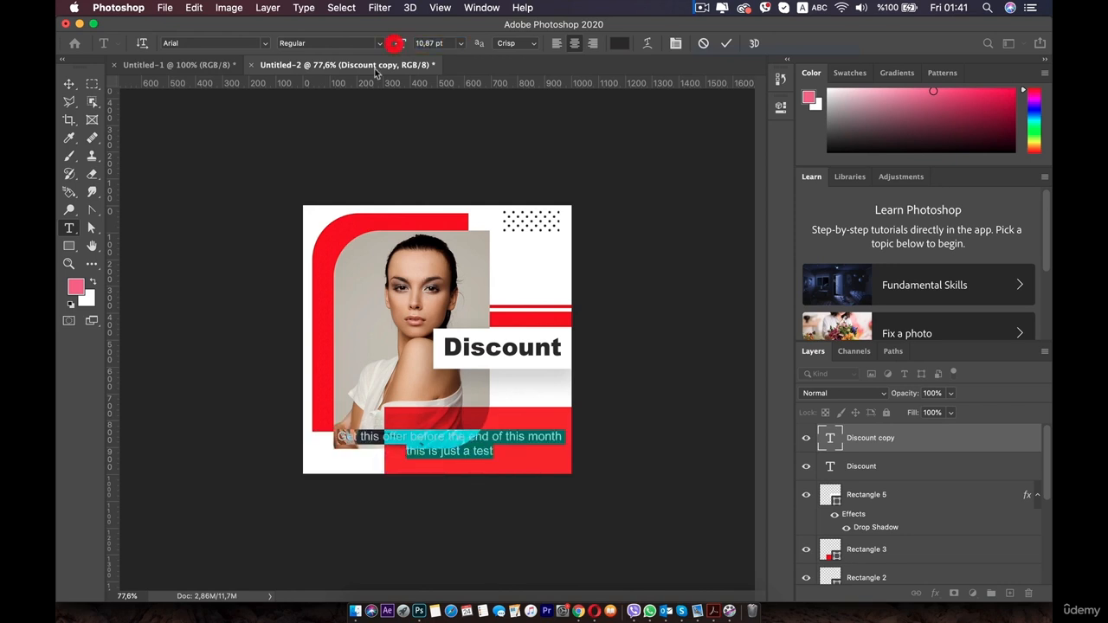
left_click(70, 84)
left_click_drag(383, 440, 430, 422)
Recolour the whole offer text white (ffffff).
double_click(480, 430)
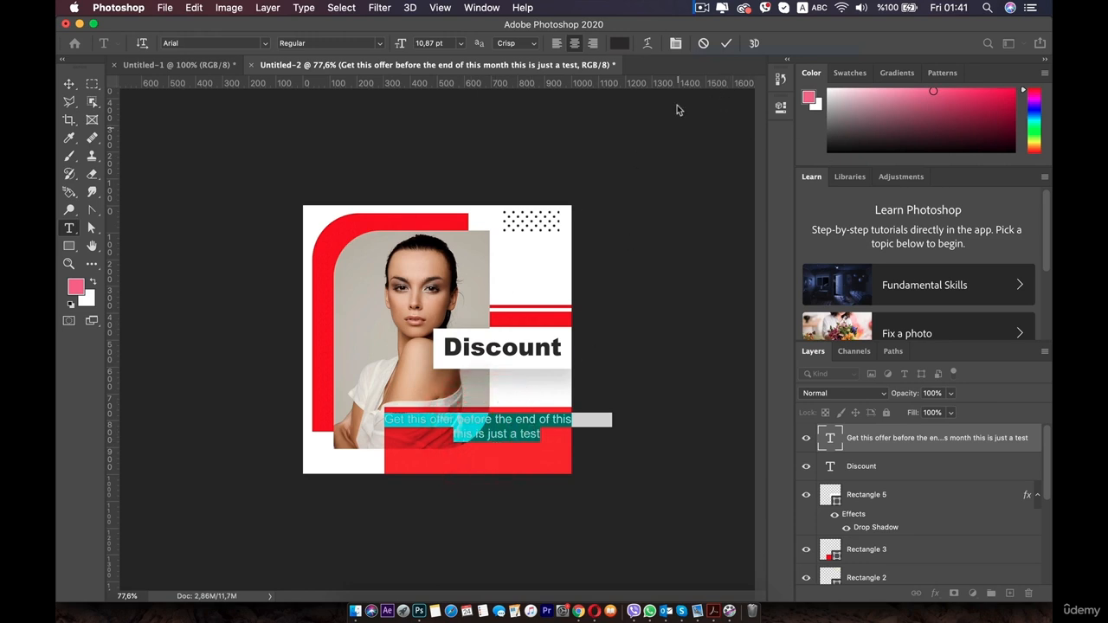
left_click(620, 43)
left_click(537, 212)
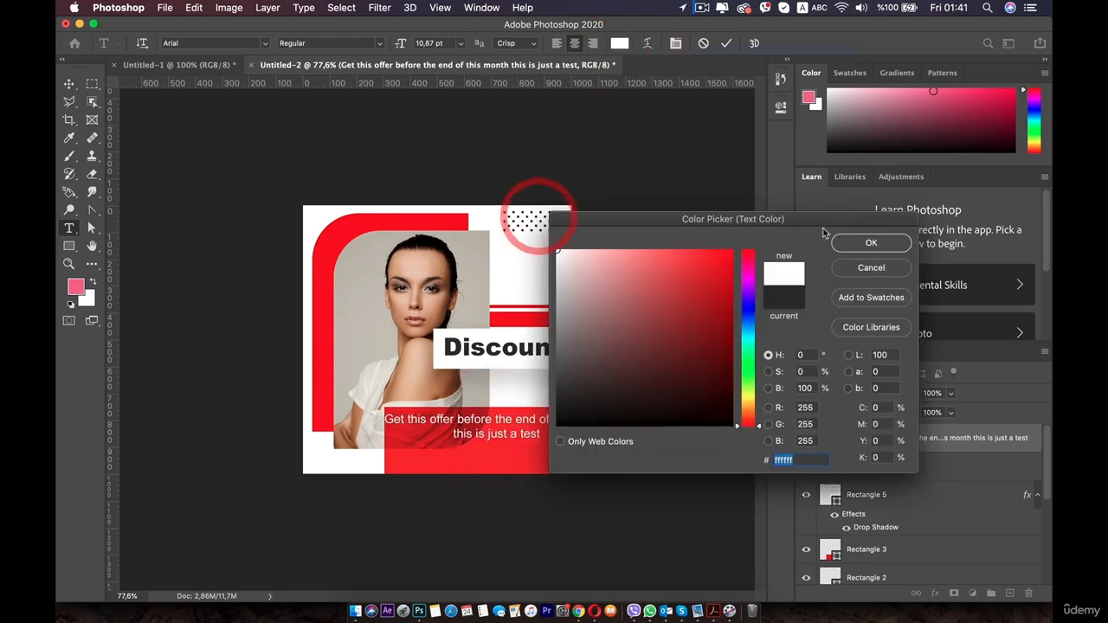
left_click(872, 246)
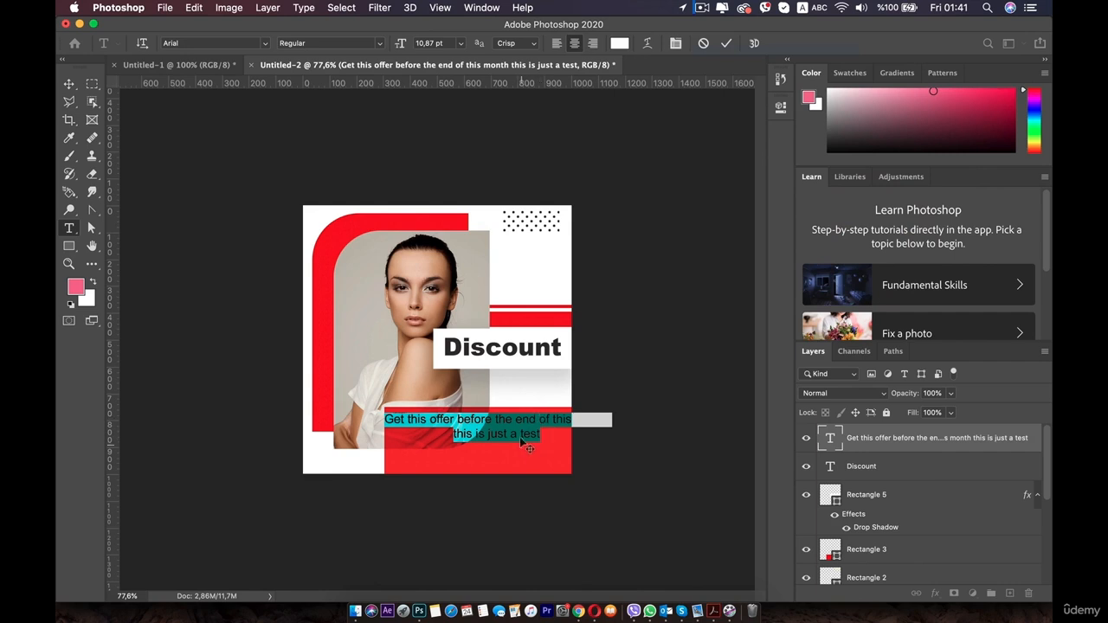
Left-align the offer text and move it to start just inside the transparent red rectangle's left edge.
left_click(558, 43)
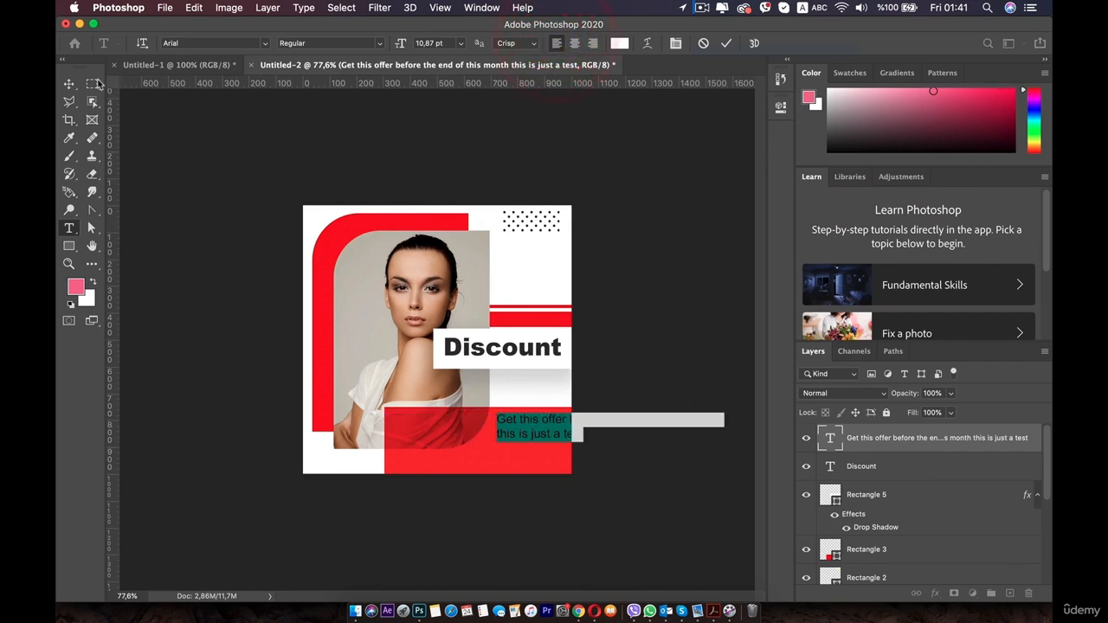
left_click(69, 84)
left_click_drag(517, 439, 414, 423)
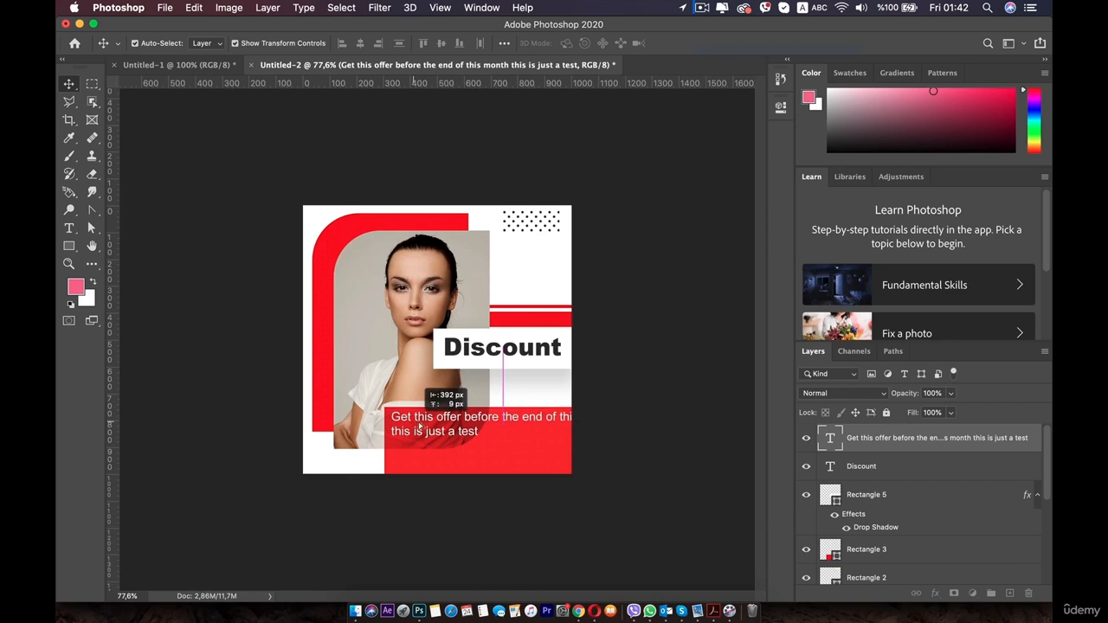
Rewrap the offer text into two lines, breaking after "before the end", and shift it slightly down inside the red rectangle.
double_click(415, 424)
left_click(545, 421)
key("Return")
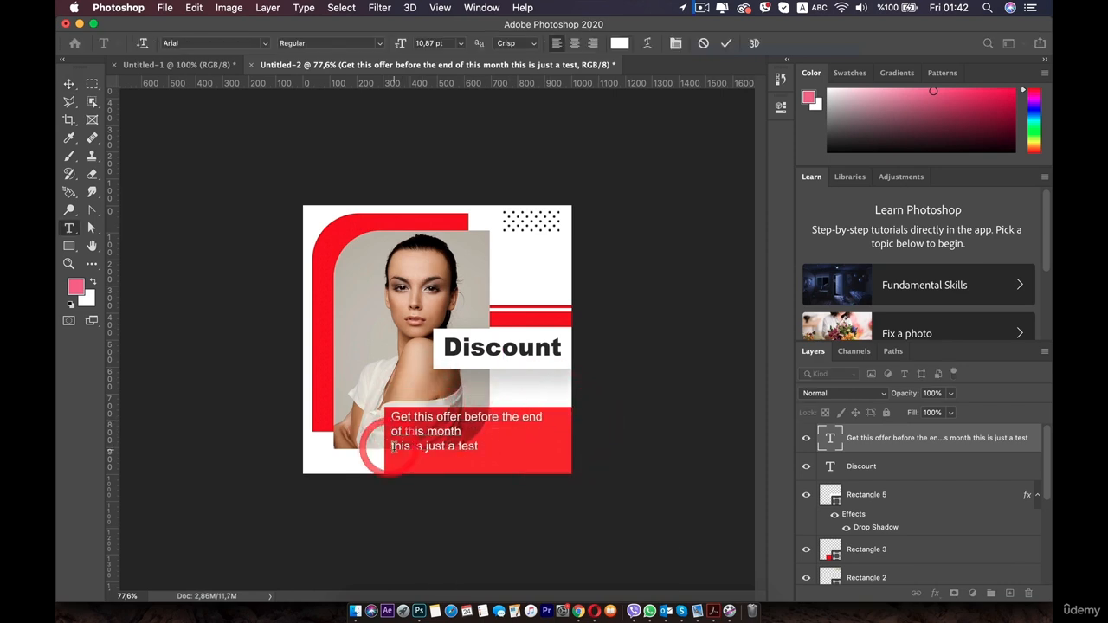
key("BackSpace")
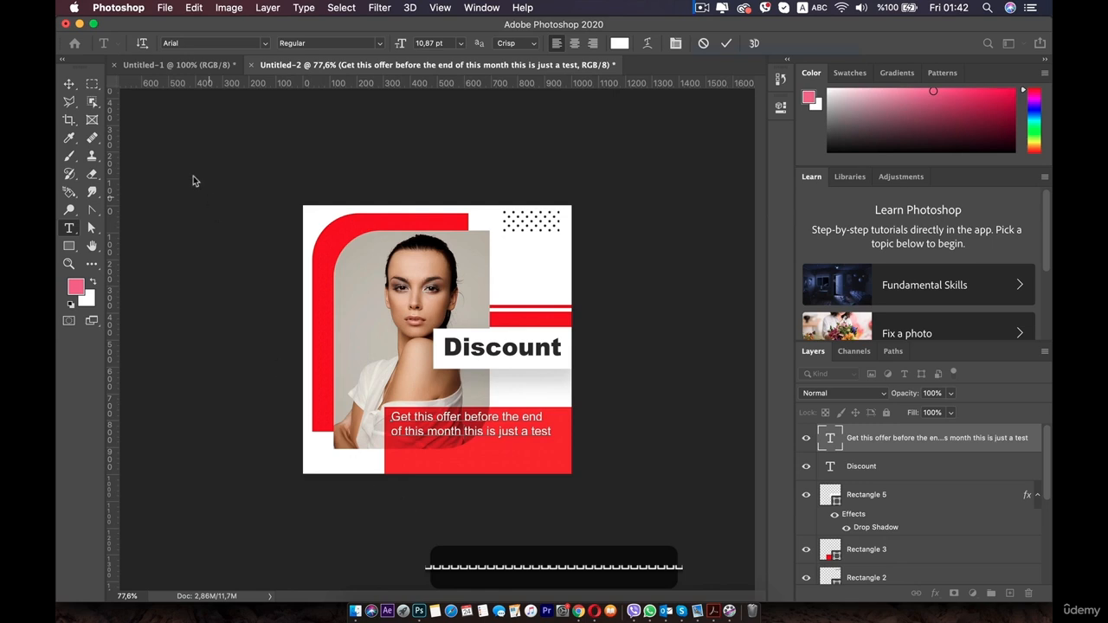
left_click(69, 84)
left_click_drag(427, 430, 424, 435)
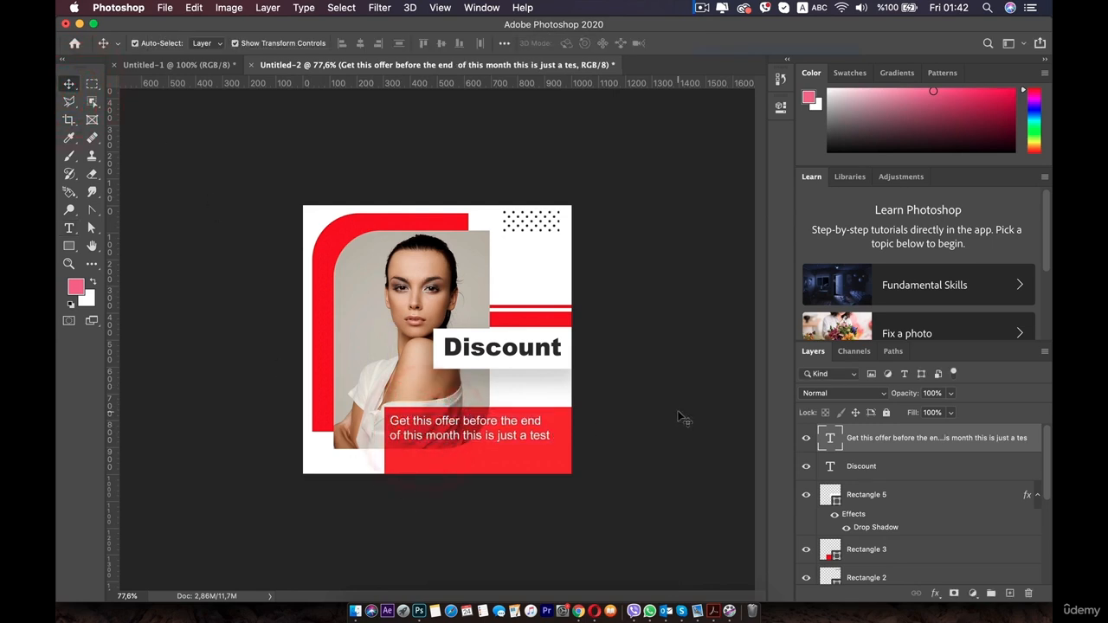
left_click(680, 413)
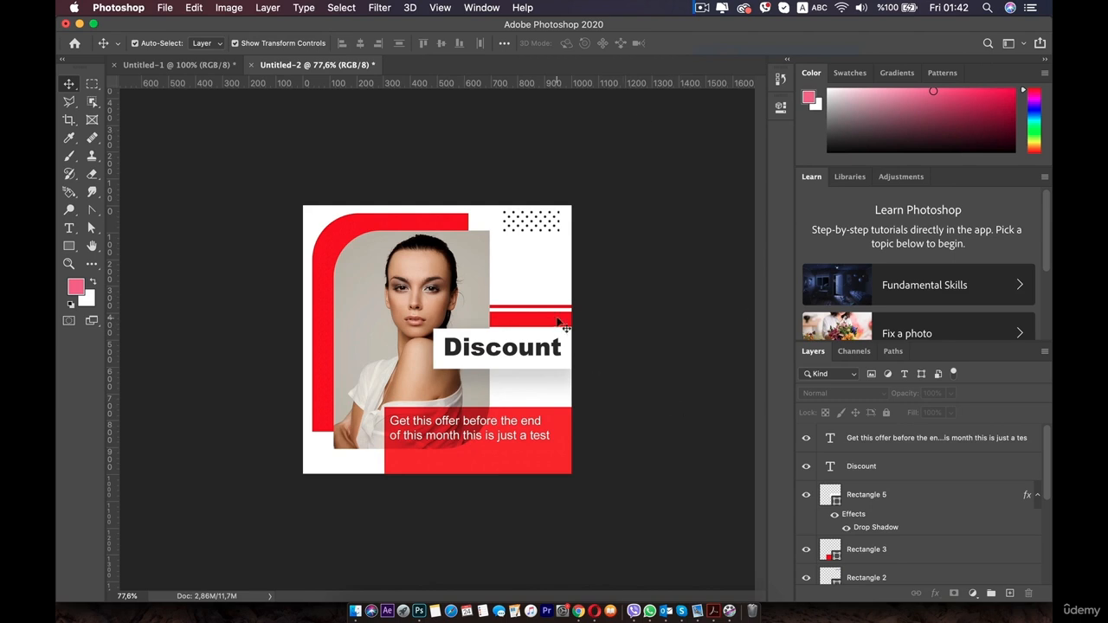
Nudge the Discount text slightly down on the white rectangle and leave every layer deselected.
scroll(572, 325, "down", 5)
scroll(586, 327, "up", 6)
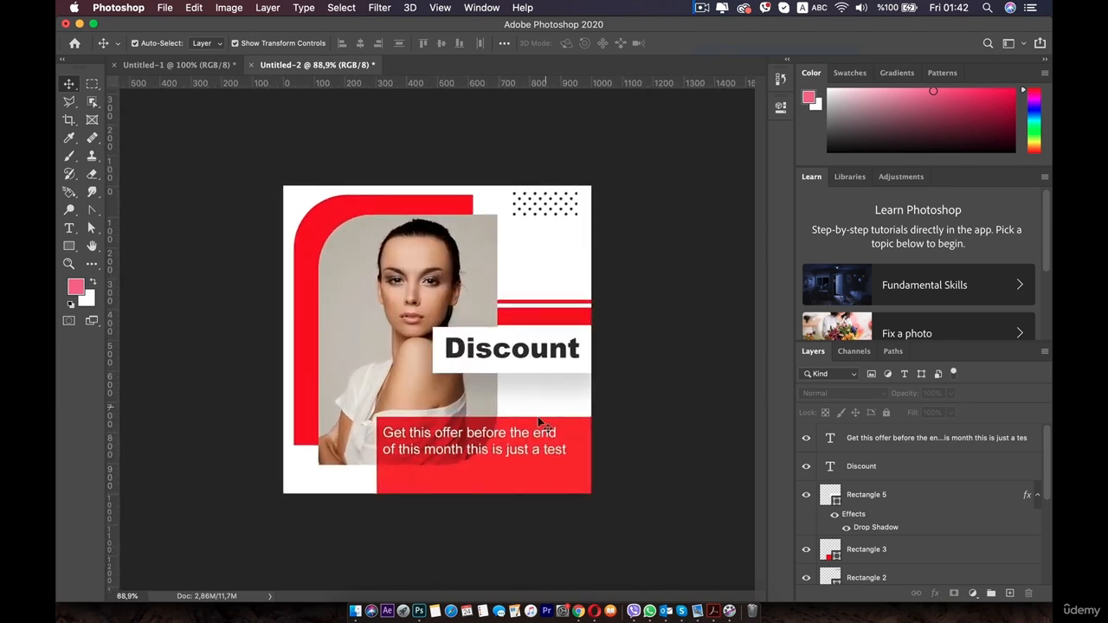
left_click(431, 452)
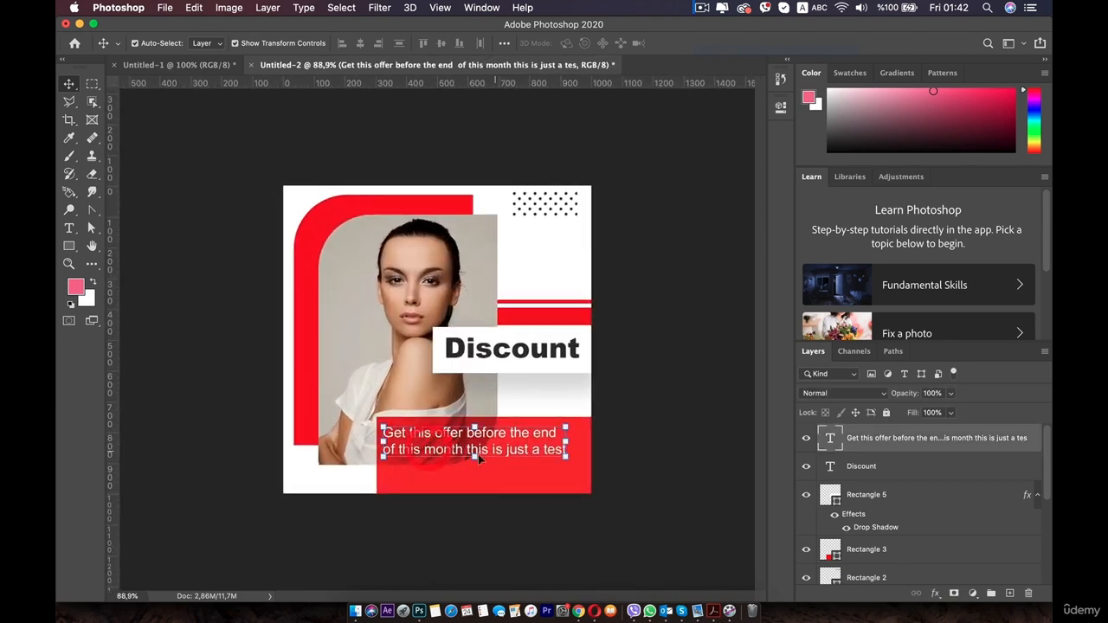
left_click(281, 421)
left_click(493, 353)
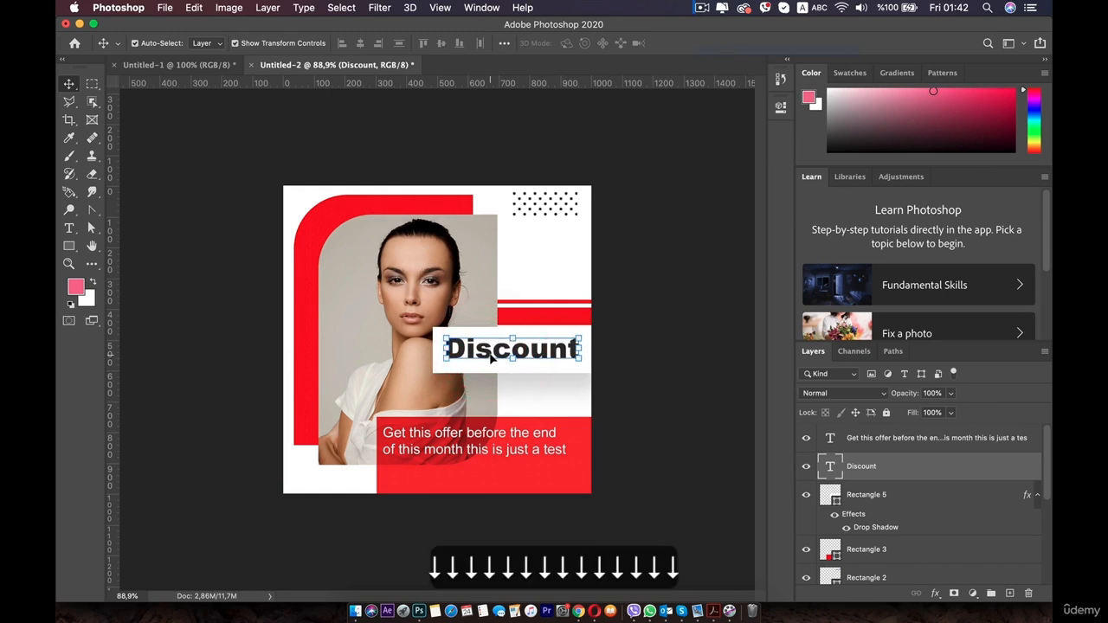
left_click(638, 247)
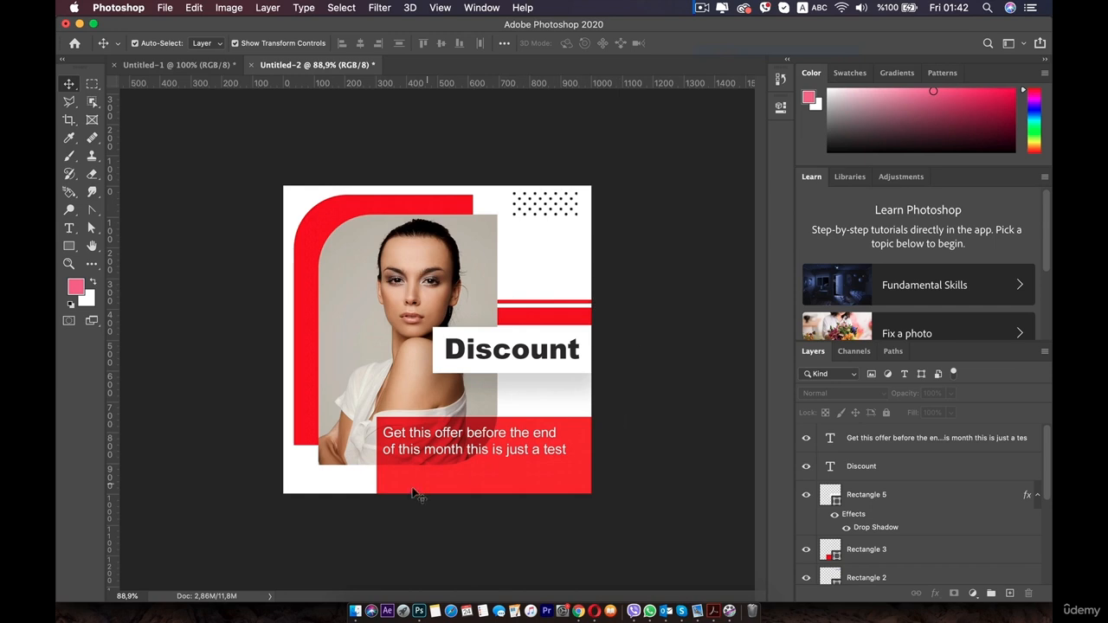
left_click(455, 440)
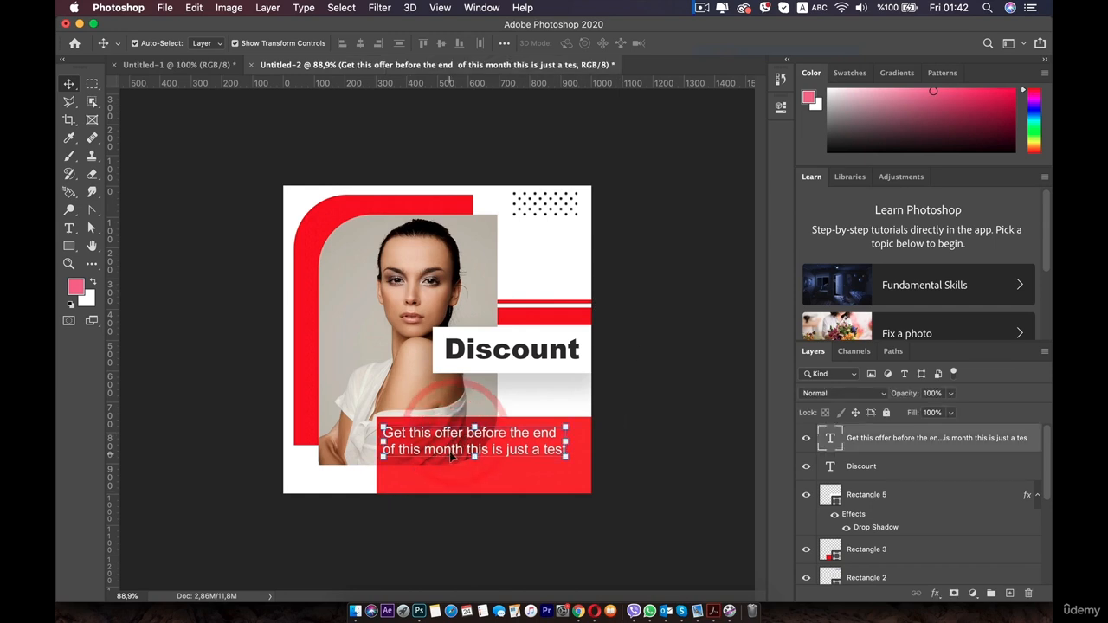
left_click(212, 321)
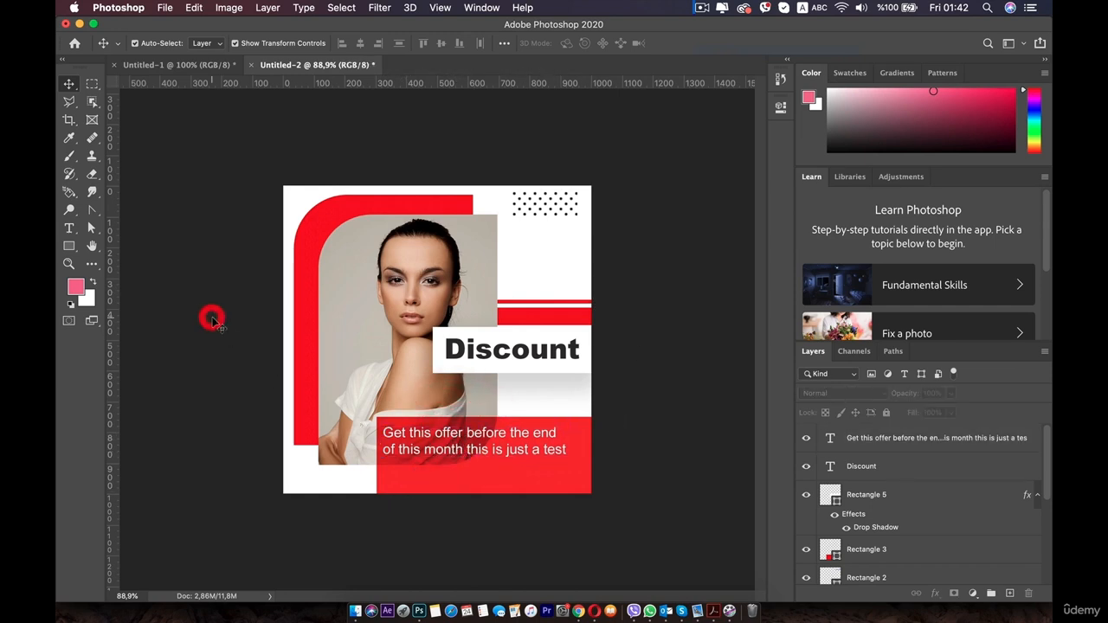